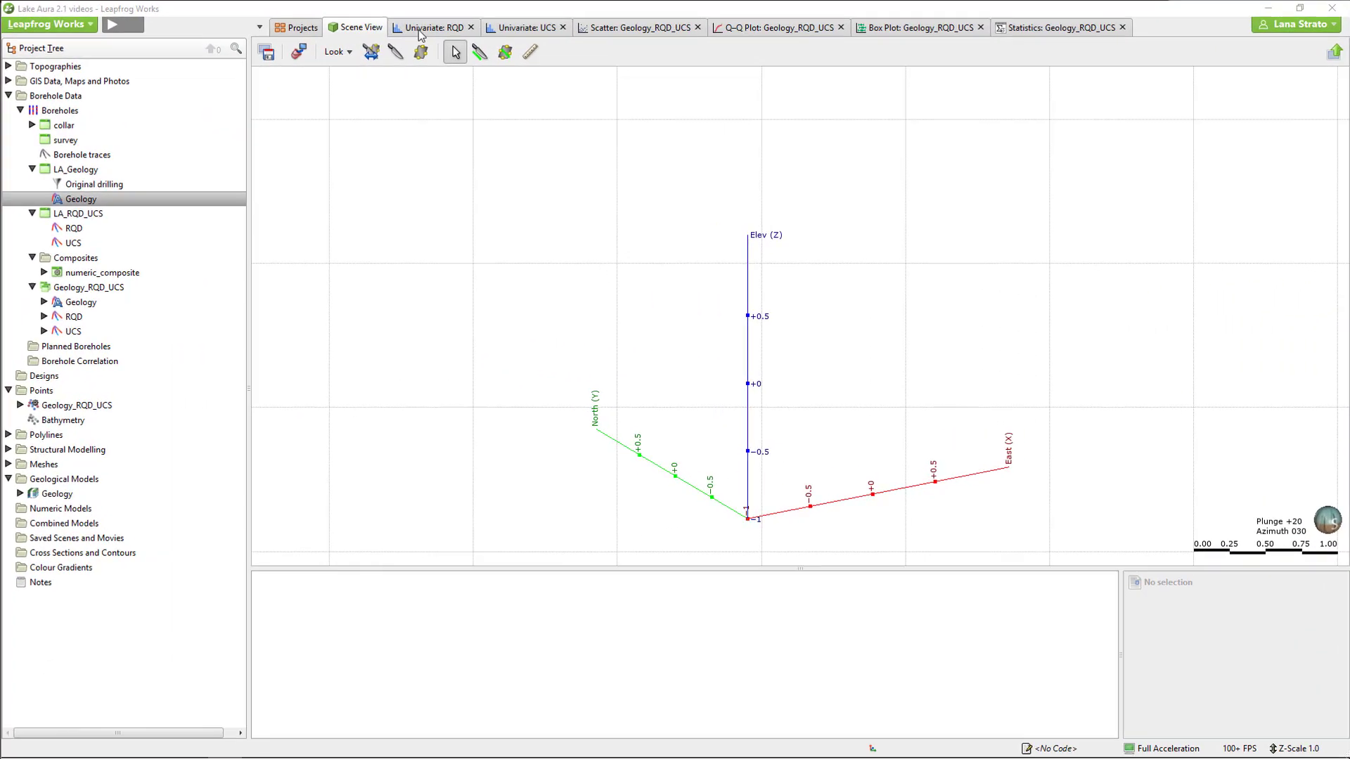
Review the RQD and UCS univariate, scatter, Q-Q, box plot and grouped statistics tabs
click(428, 27)
click(517, 28)
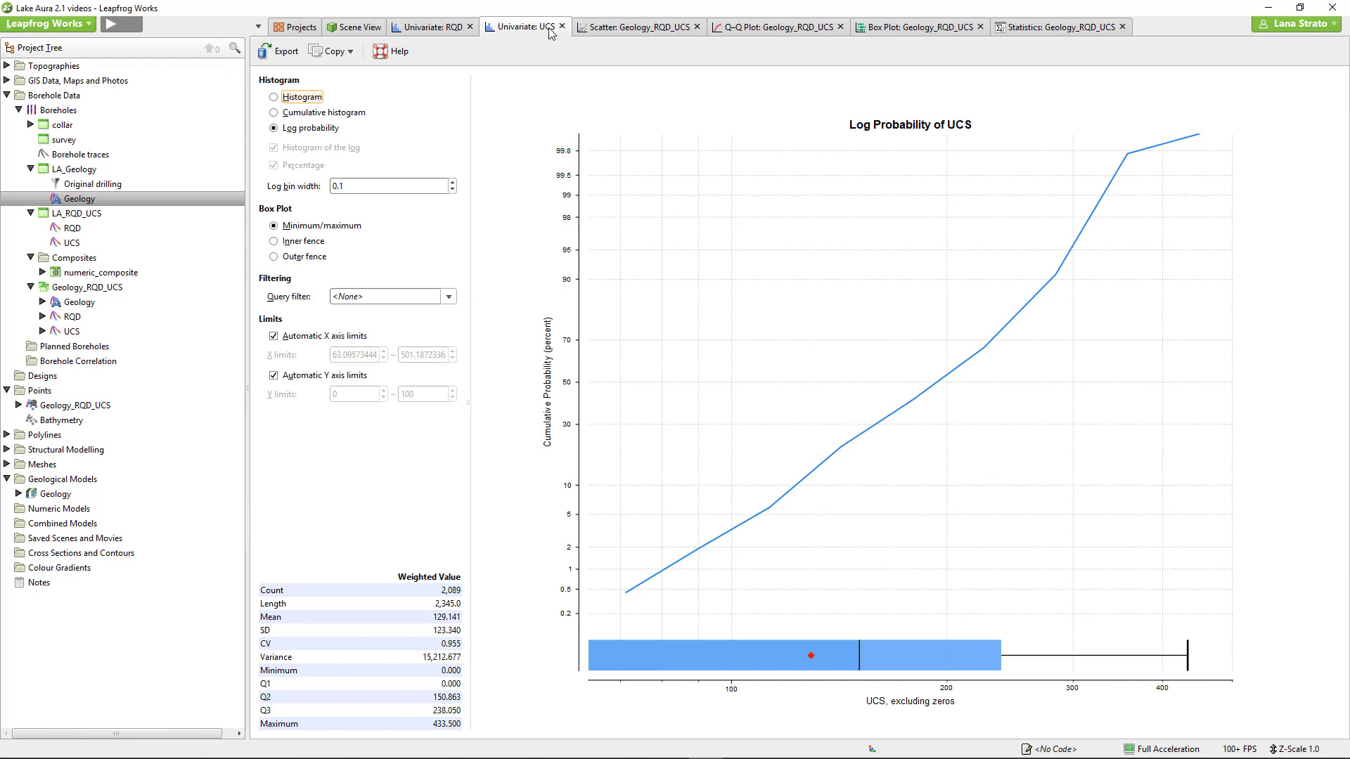
click(636, 29)
click(734, 30)
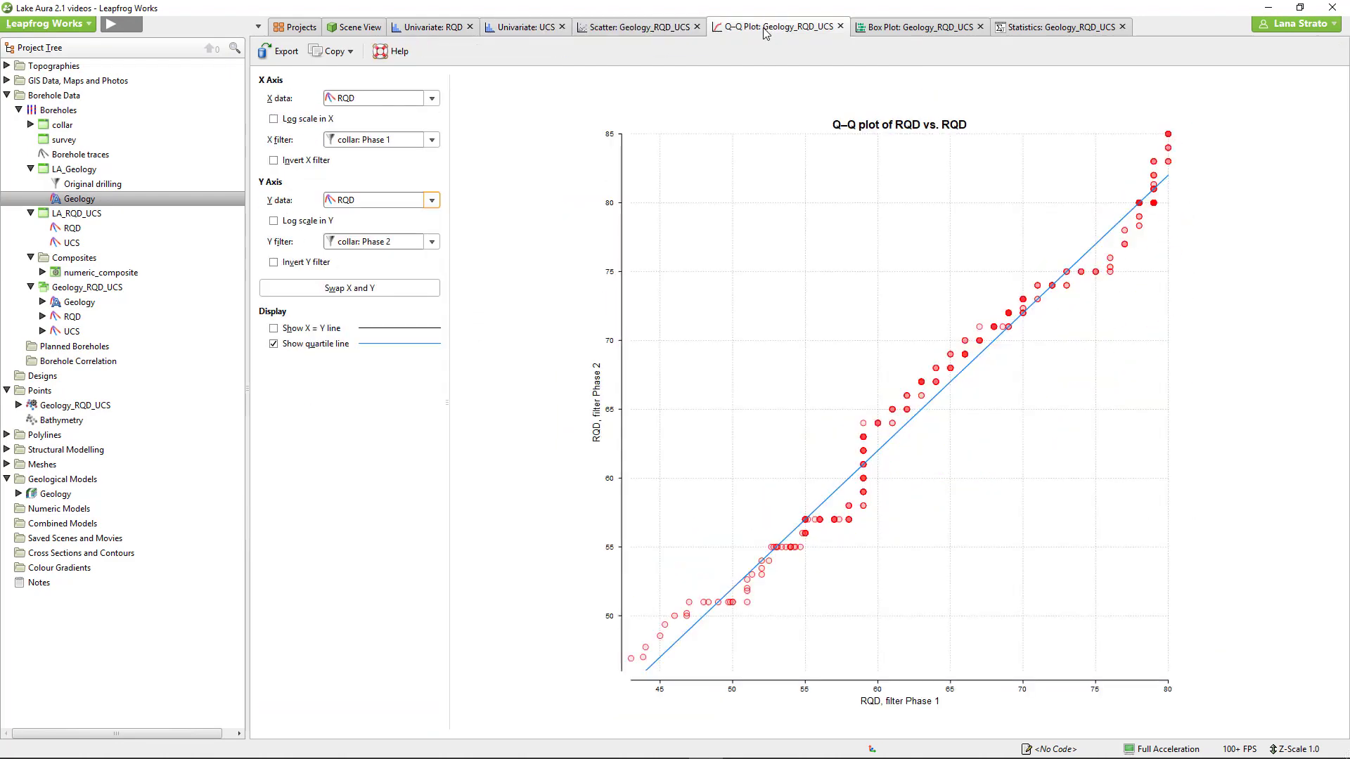
click(927, 29)
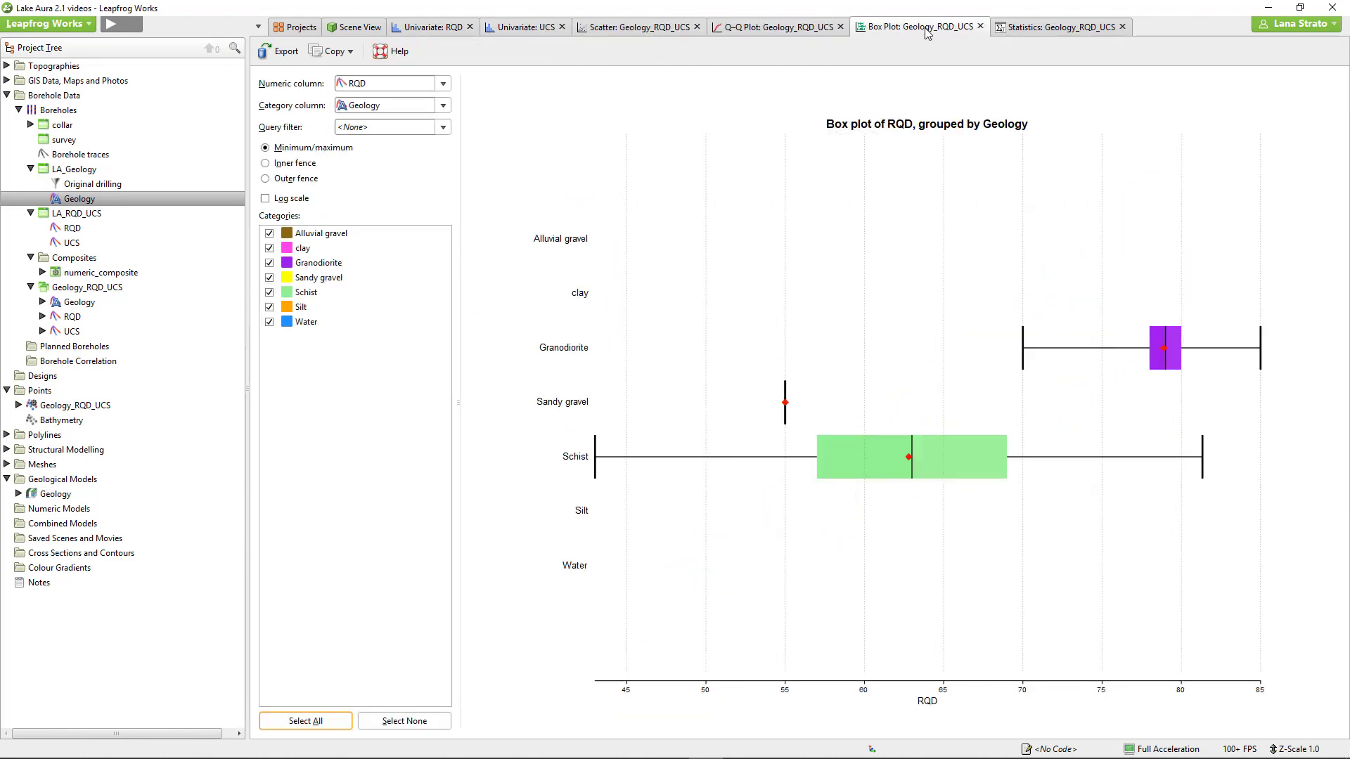
click(1071, 30)
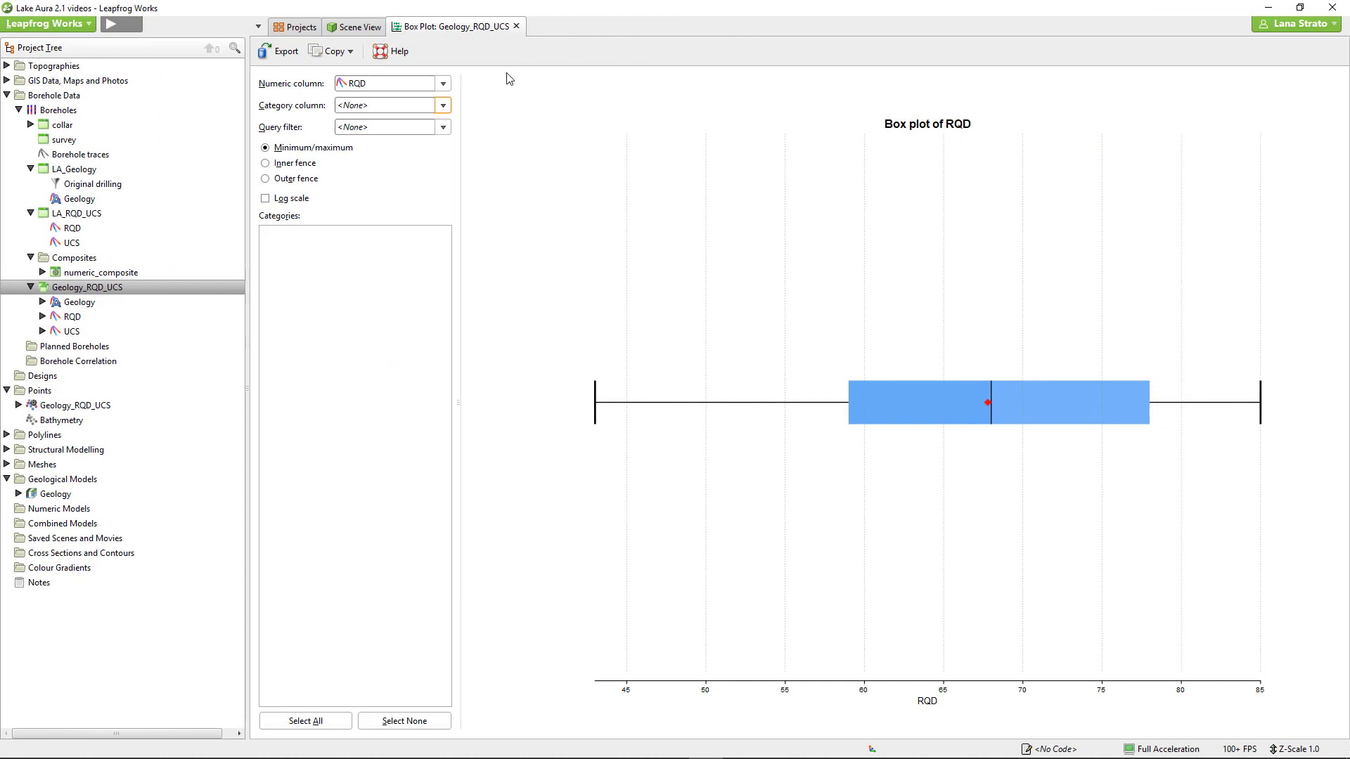
Group the RQD box plot by Geology and include all seven categories
click(444, 106)
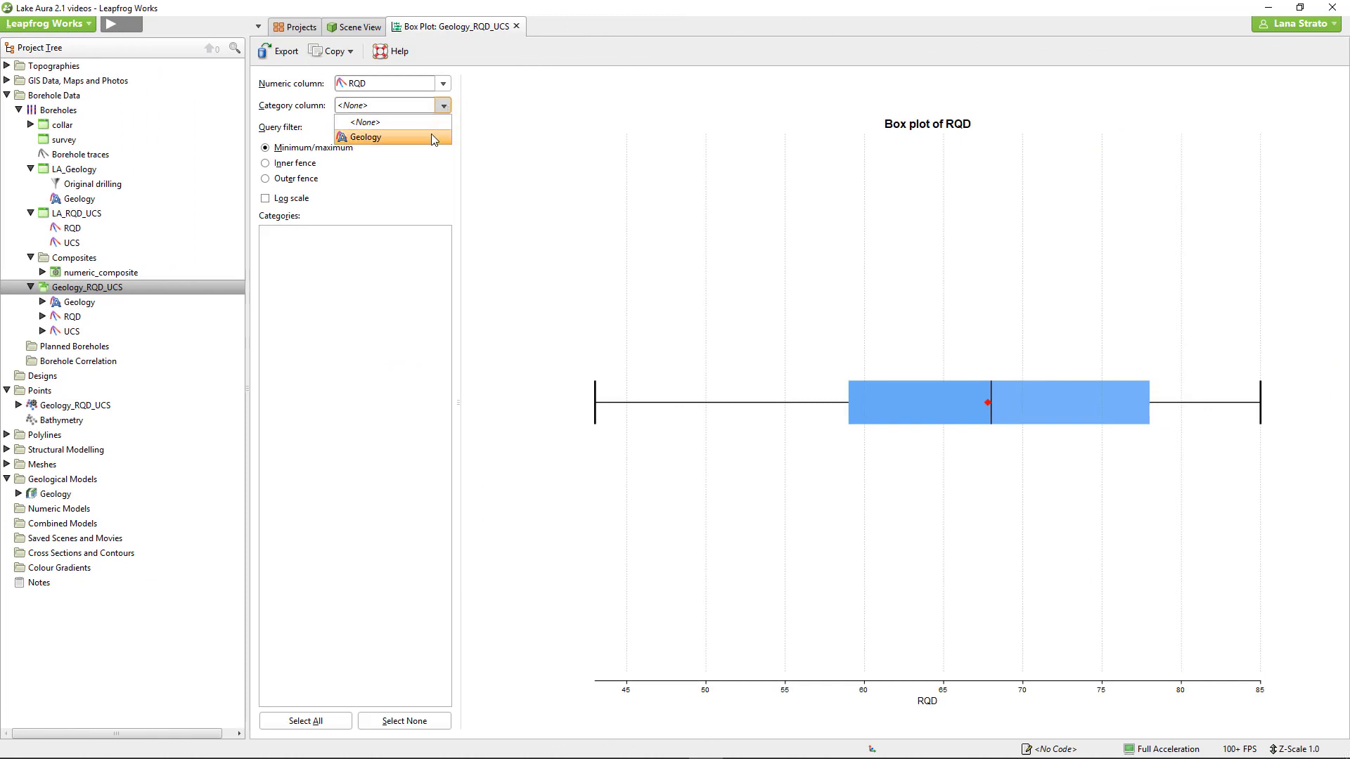
click(432, 134)
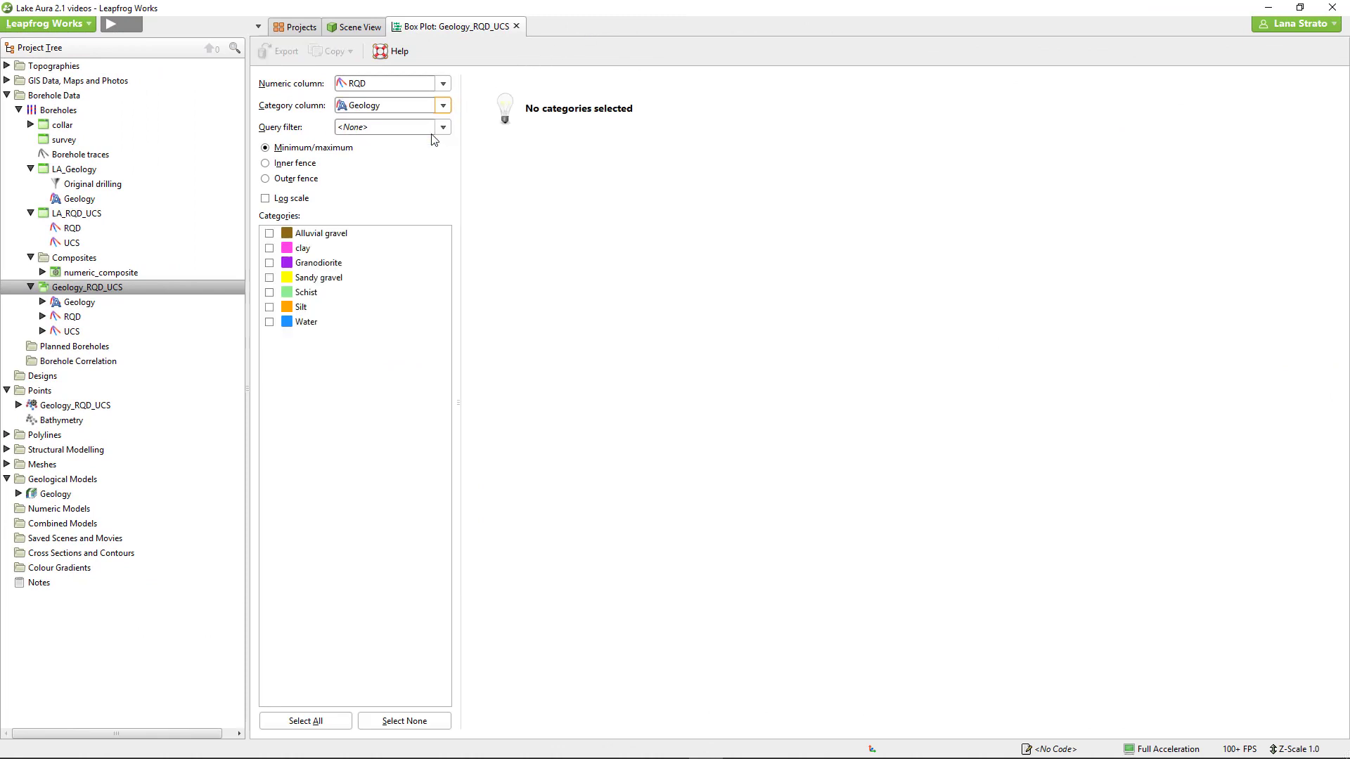
click(316, 724)
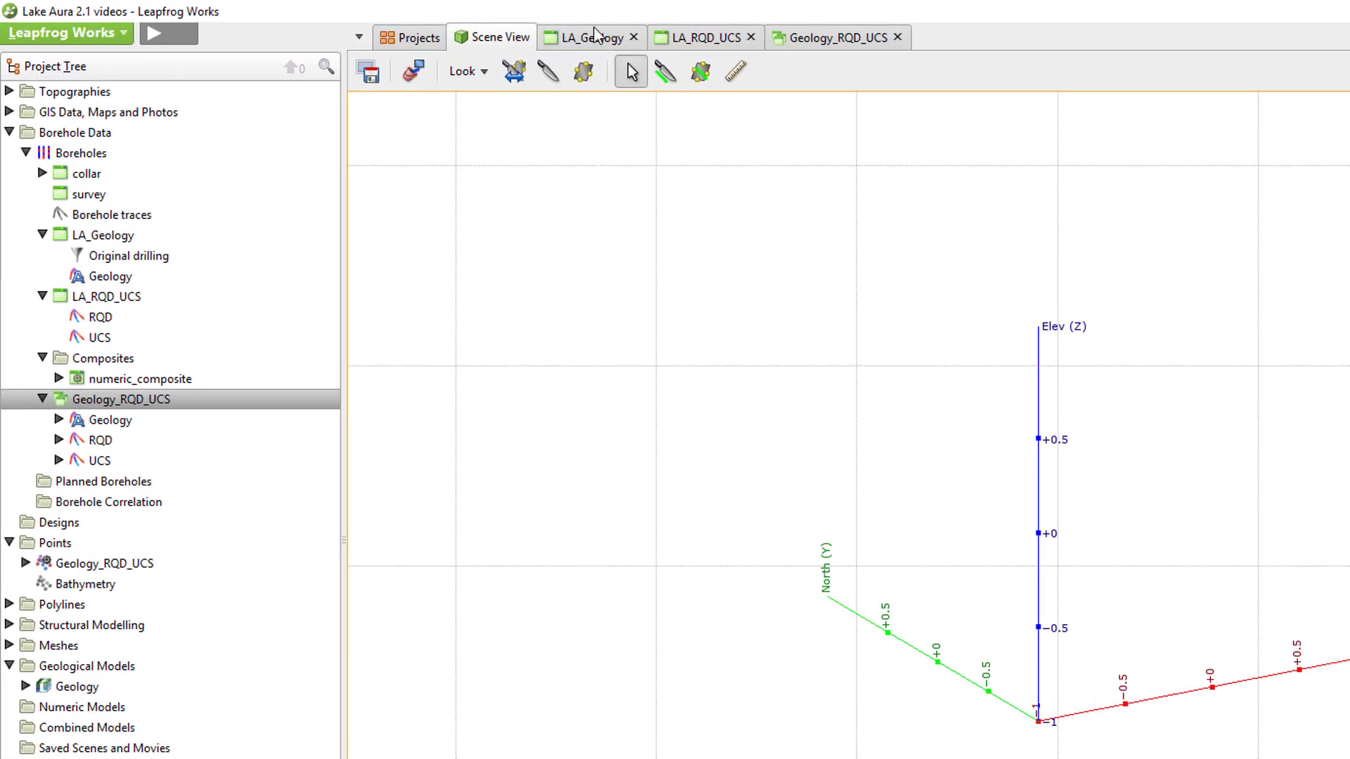
Compare the LA_Geology, LA_RQD_UCS and Geology_RQD_UCS tables one after another
click(608, 42)
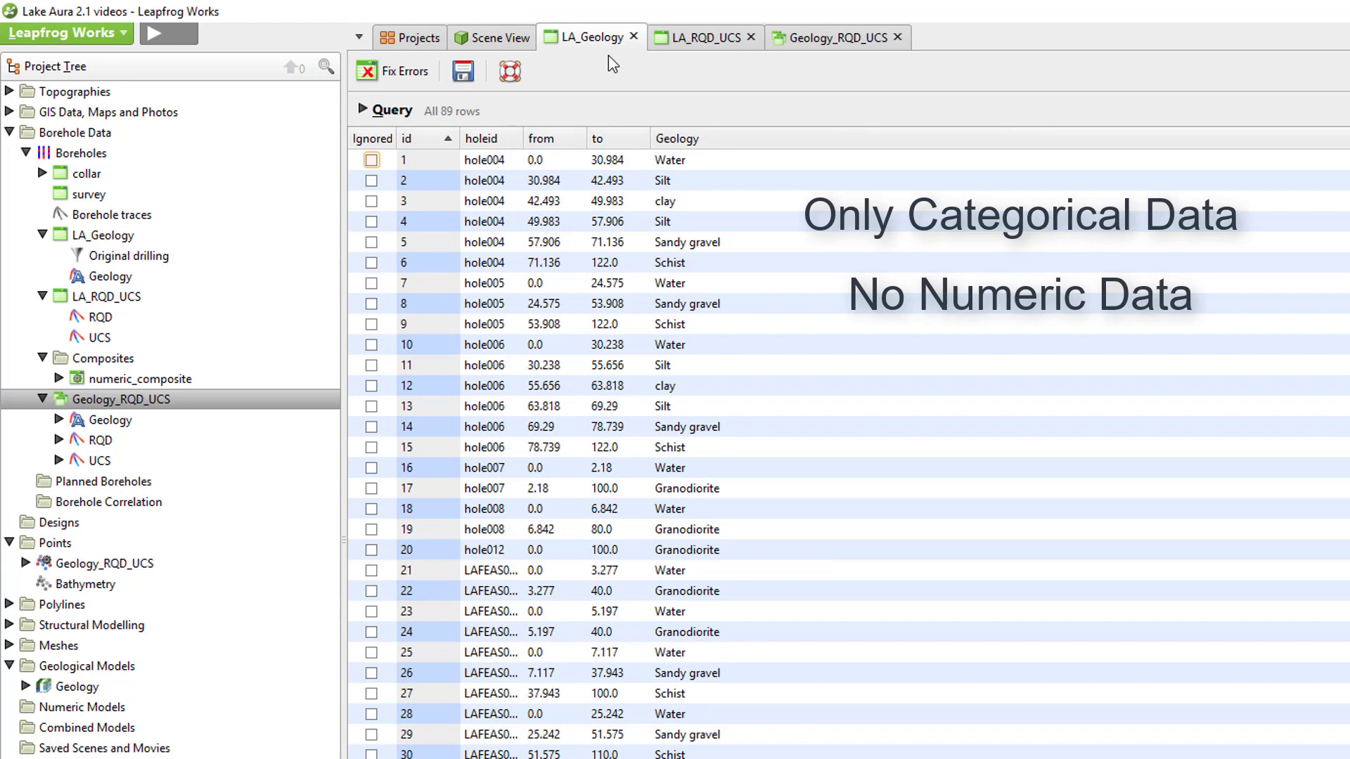
click(700, 43)
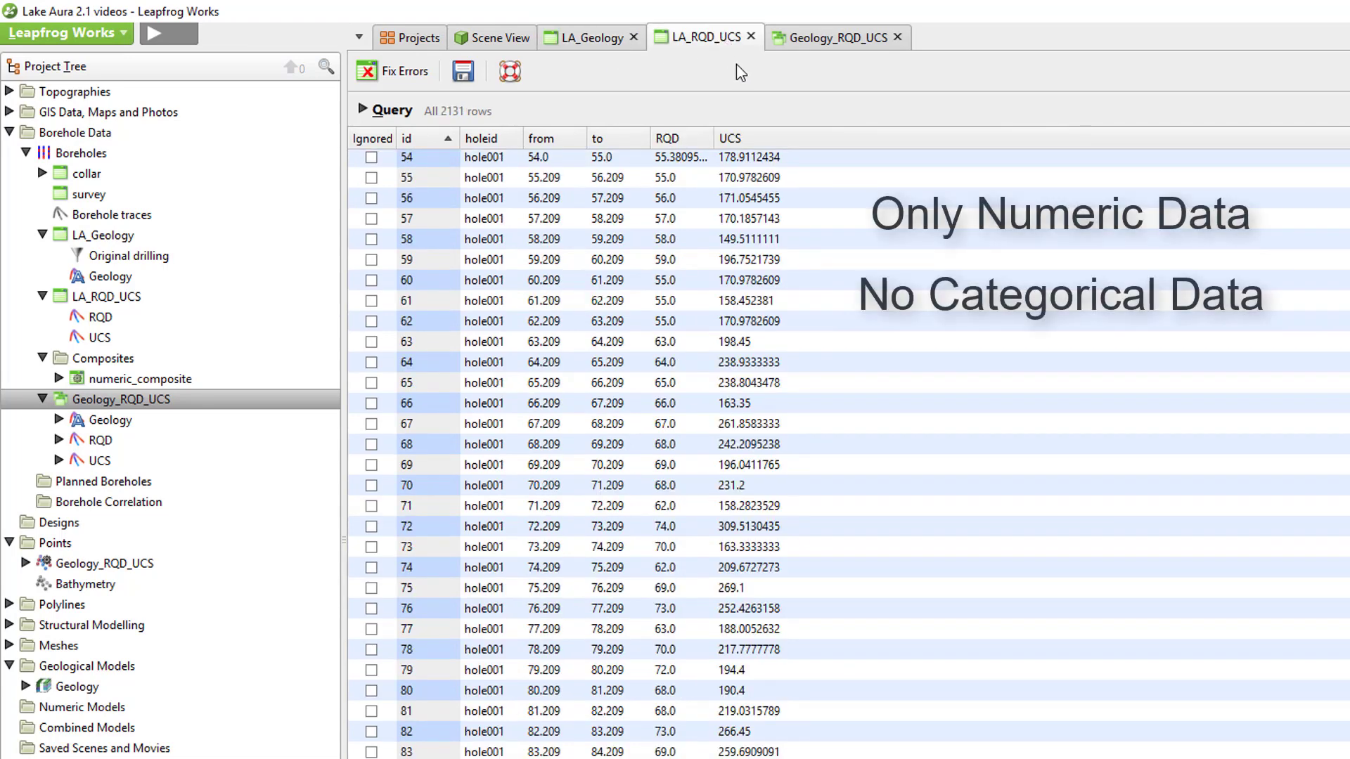
click(824, 38)
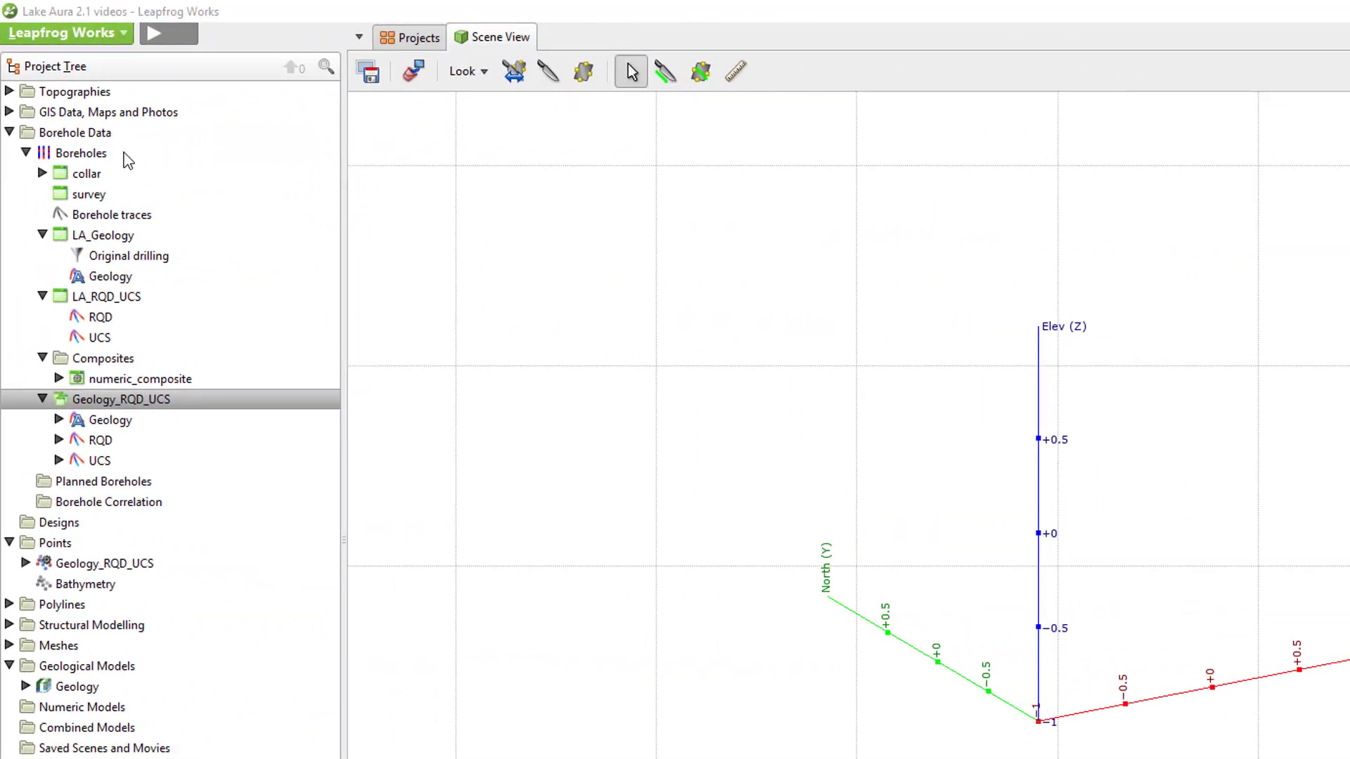
Create a new merged table under Boreholes from LA_Geology and LA_RQD_UCS
right_click(116, 157)
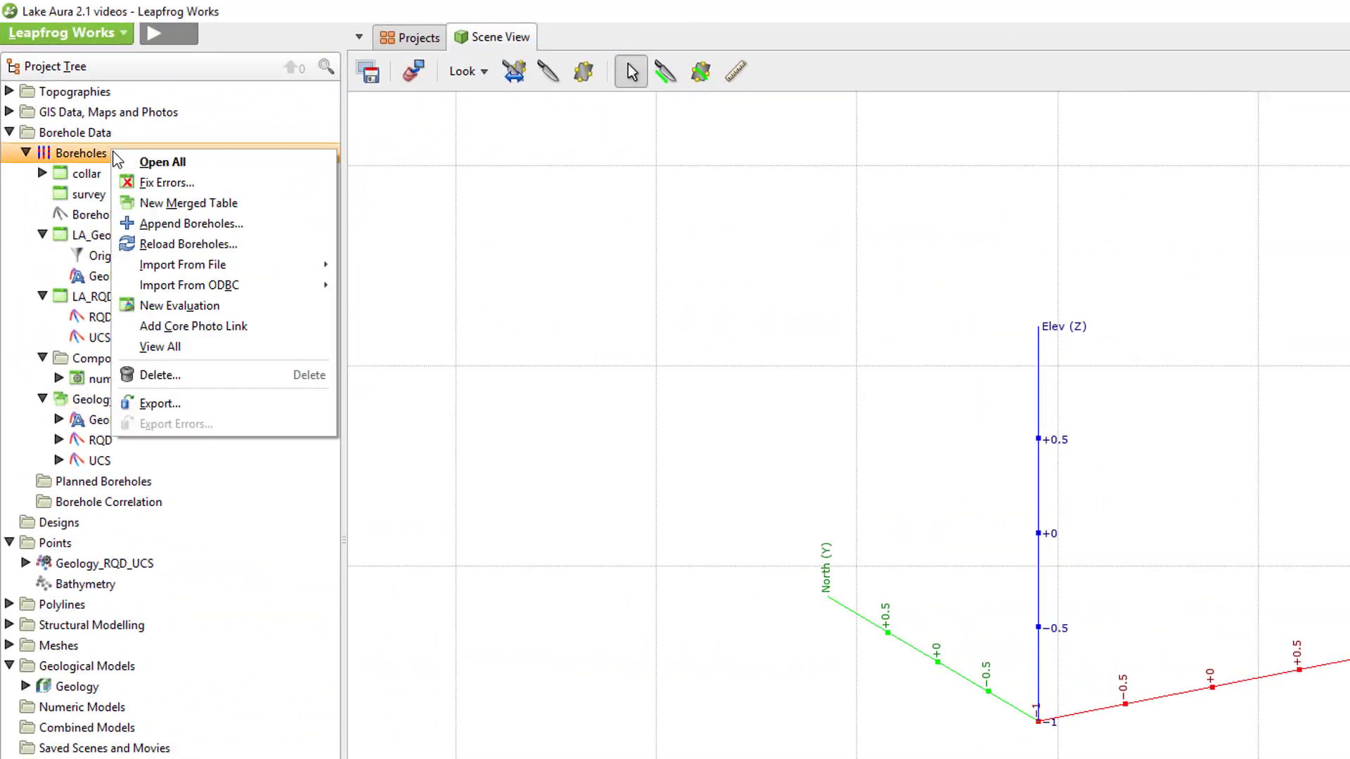
click(243, 204)
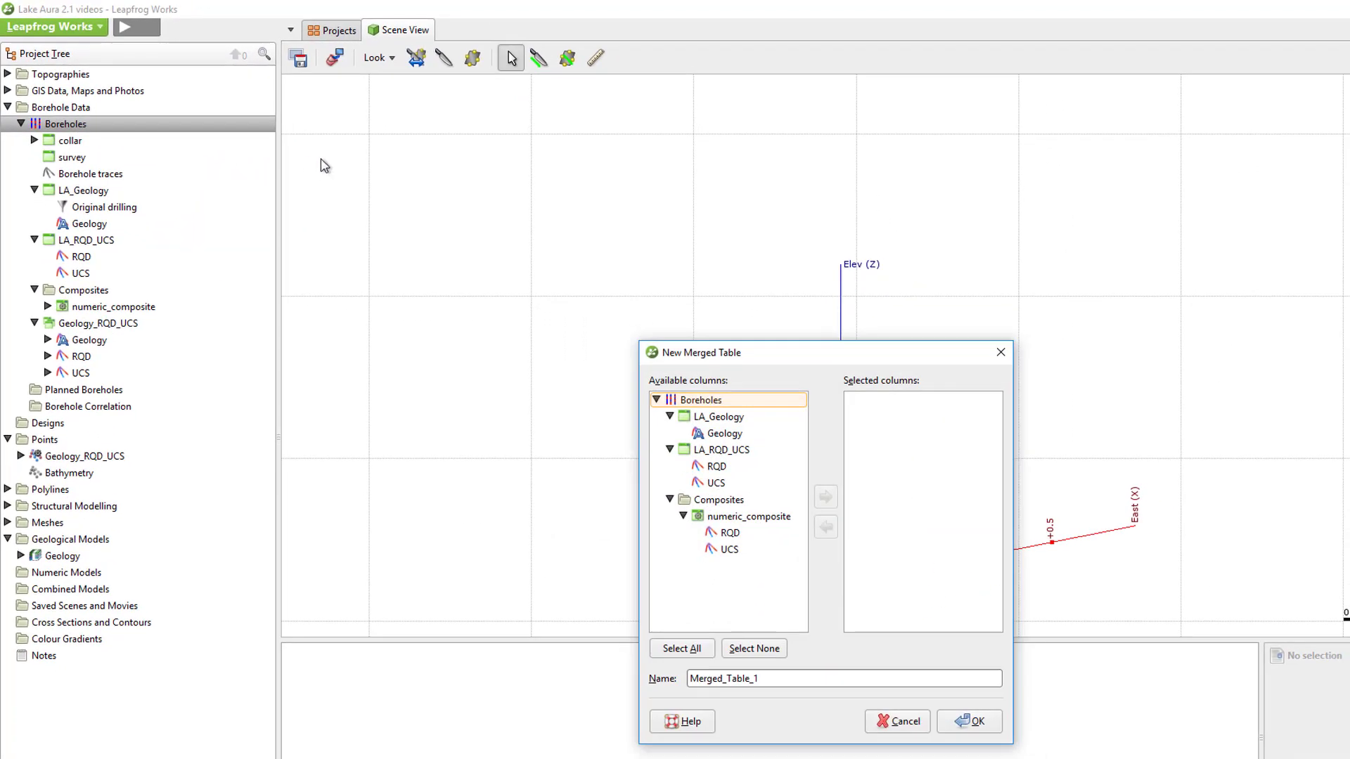
double_click(739, 420)
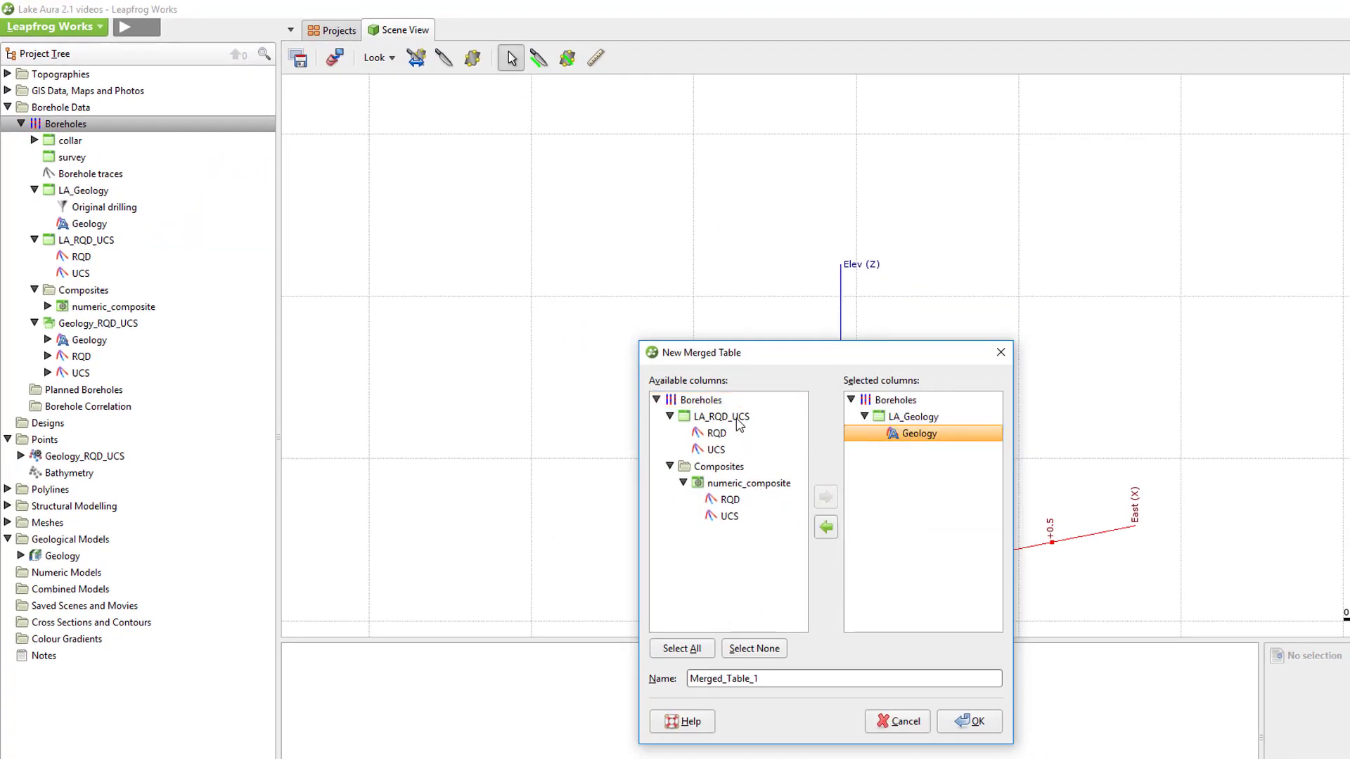
double_click(738, 420)
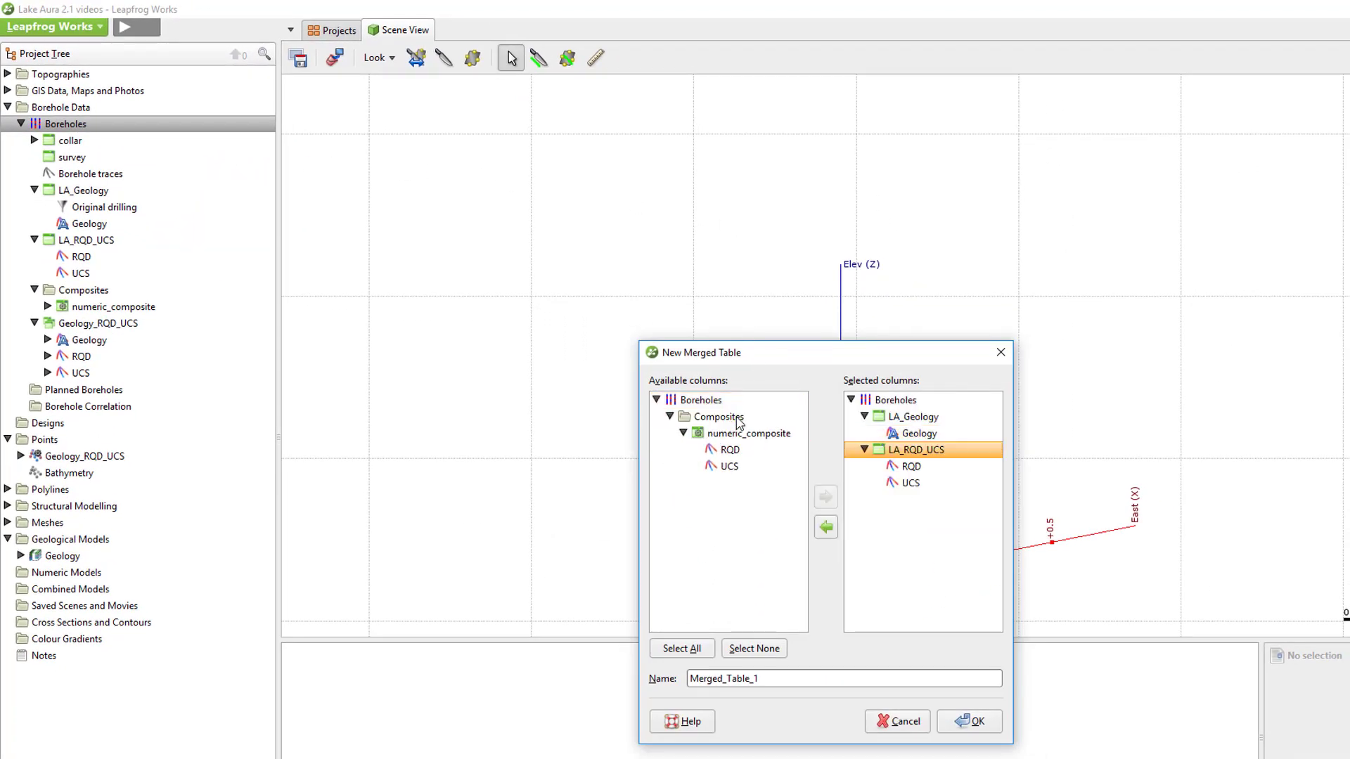
click(982, 722)
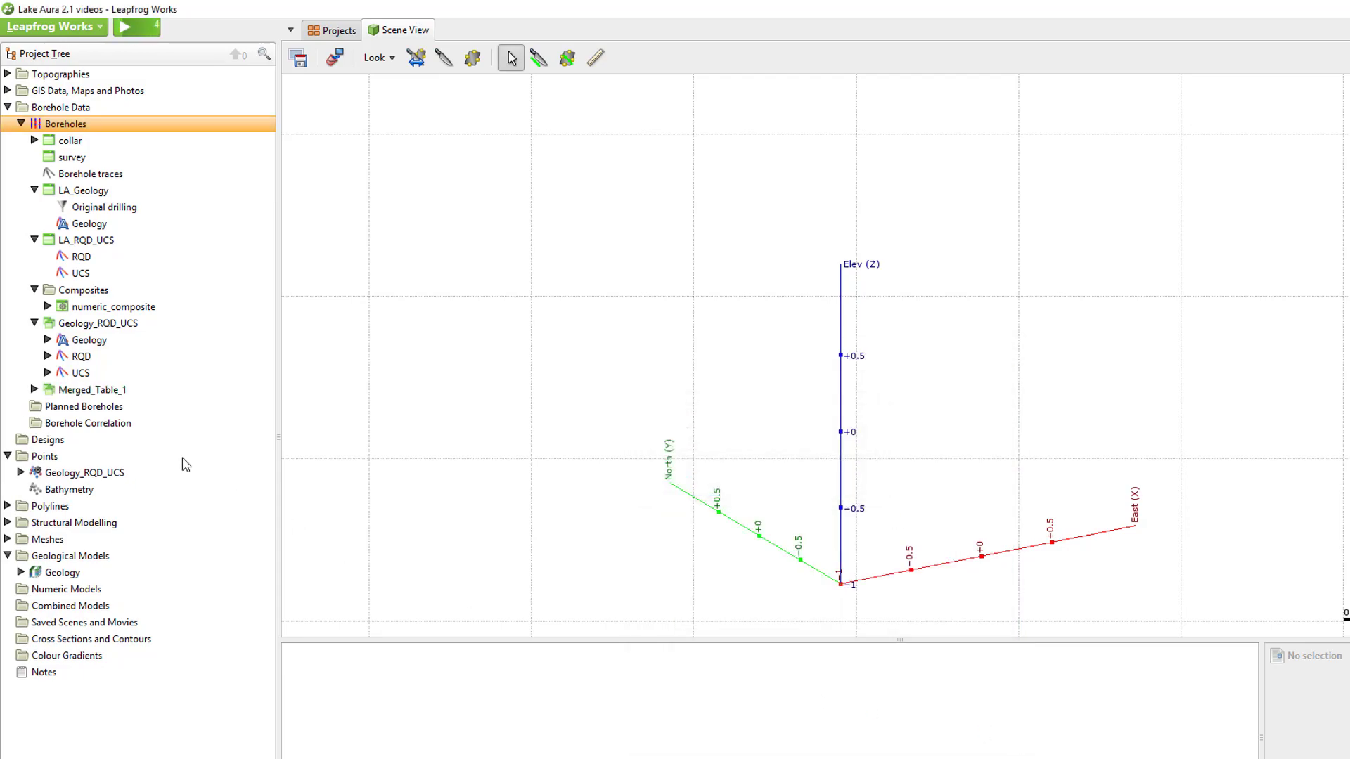
Open Merged_Table_1 to inspect its rows, then close the table view
click(109, 392)
double_click(109, 392)
scroll(807, 274, down, 20)
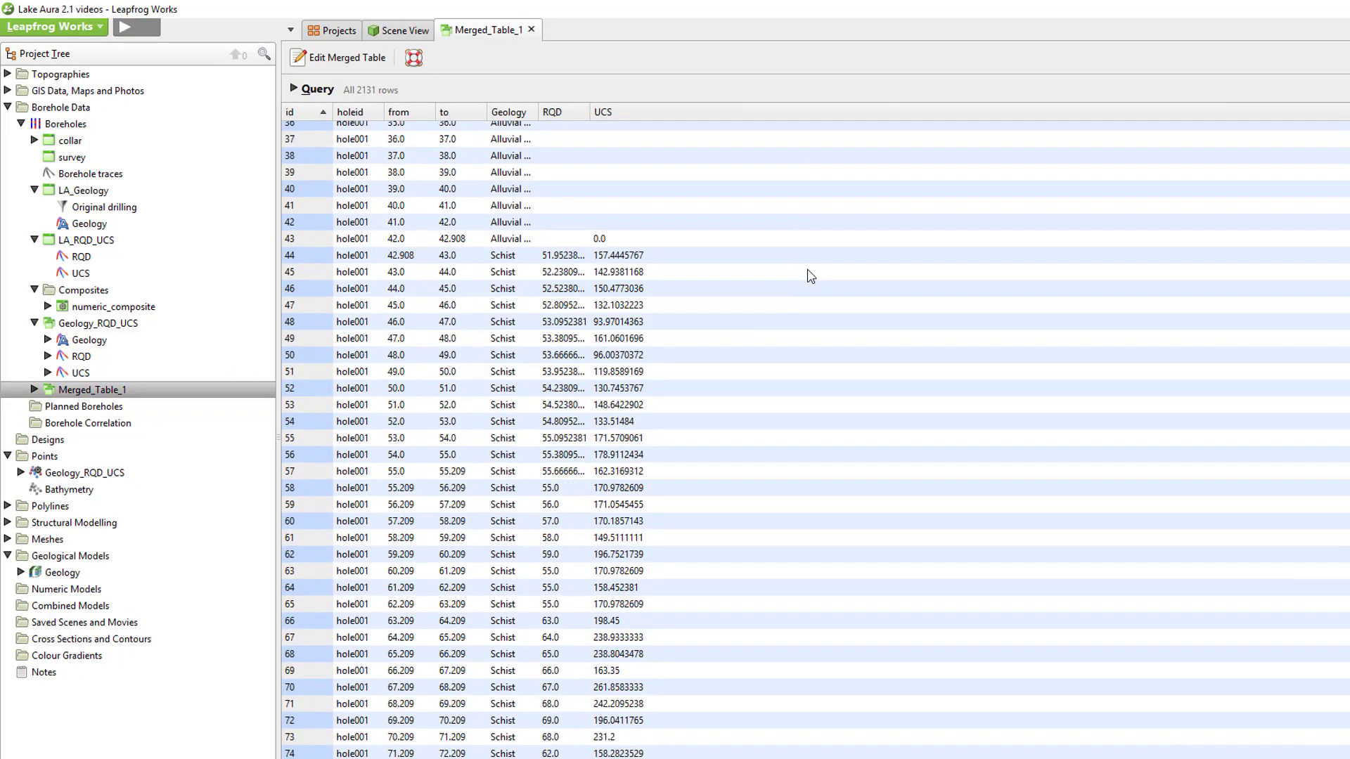
scroll(807, 276, up, 20)
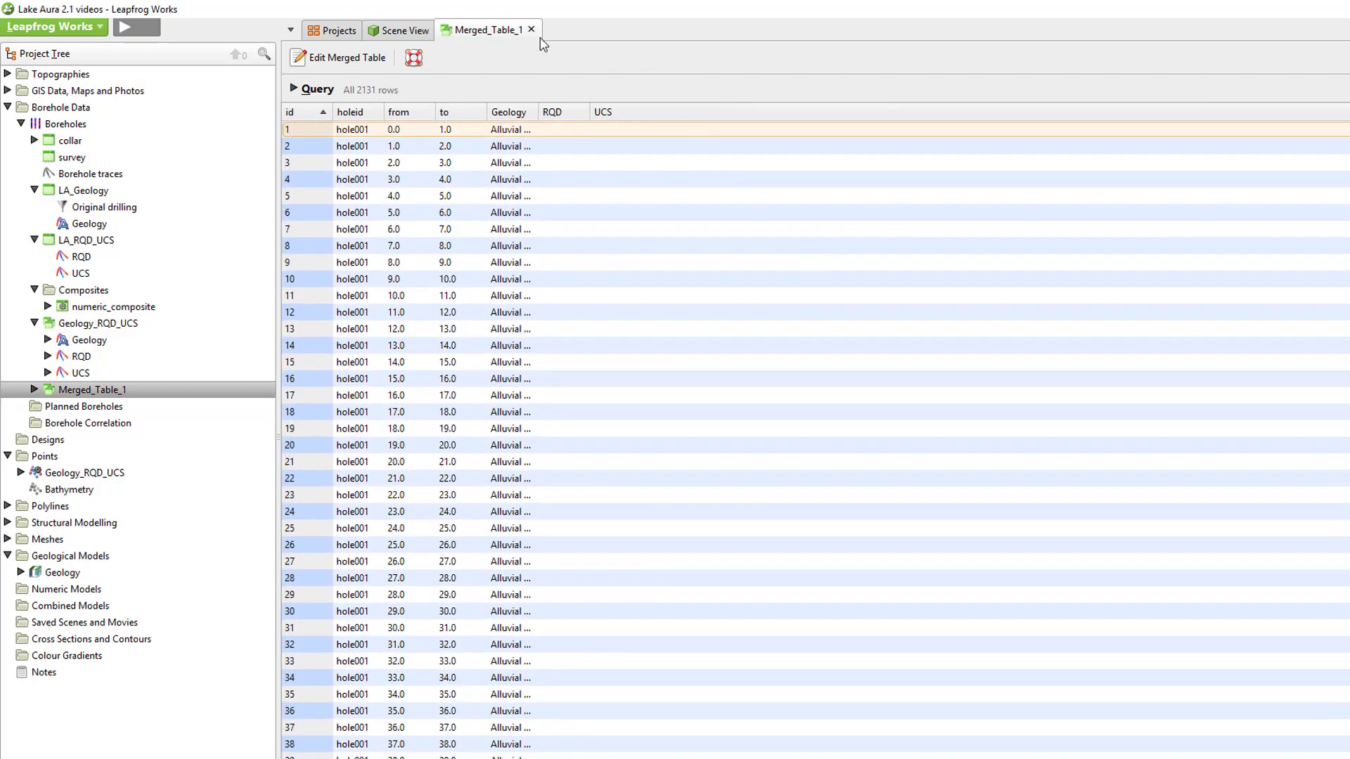
click(532, 28)
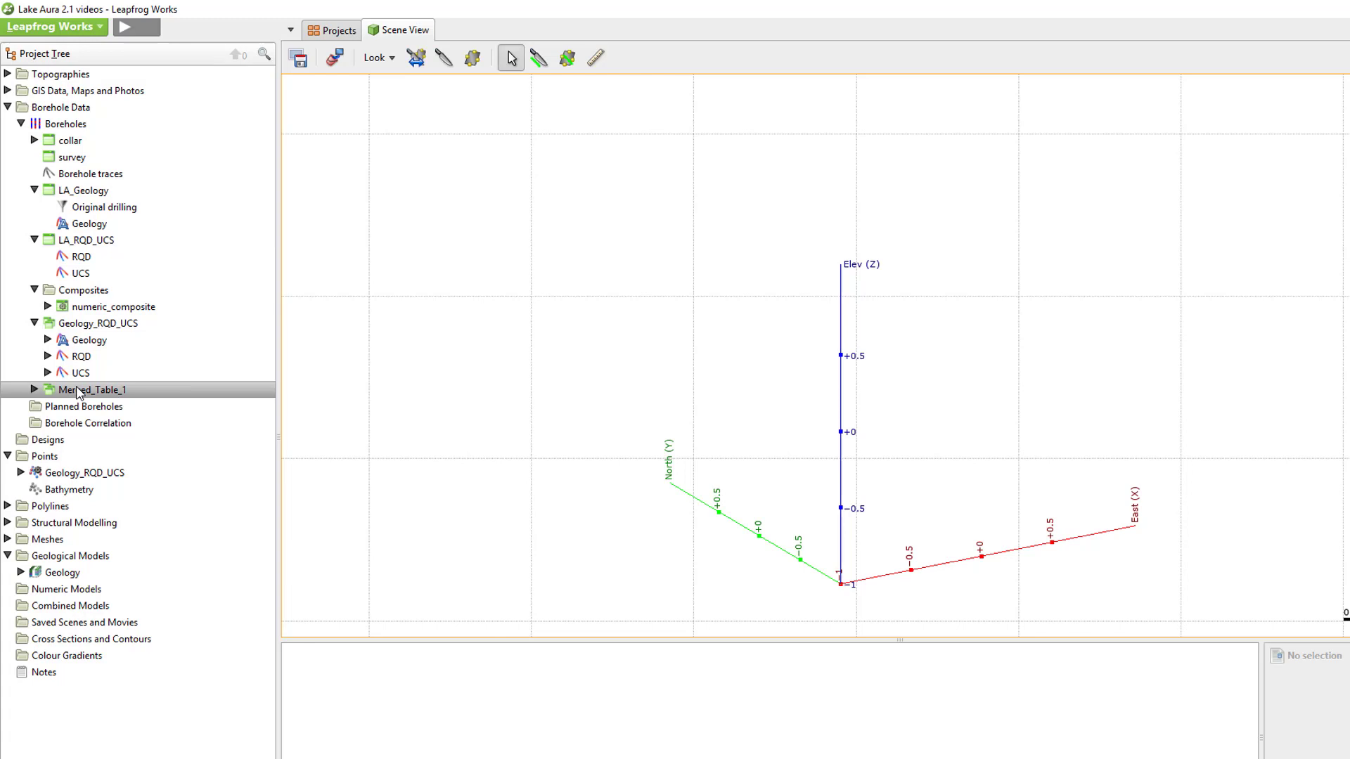
Add a Schist query filter on Merged_Table_1 selecting Geology = Schist
click(35, 390)
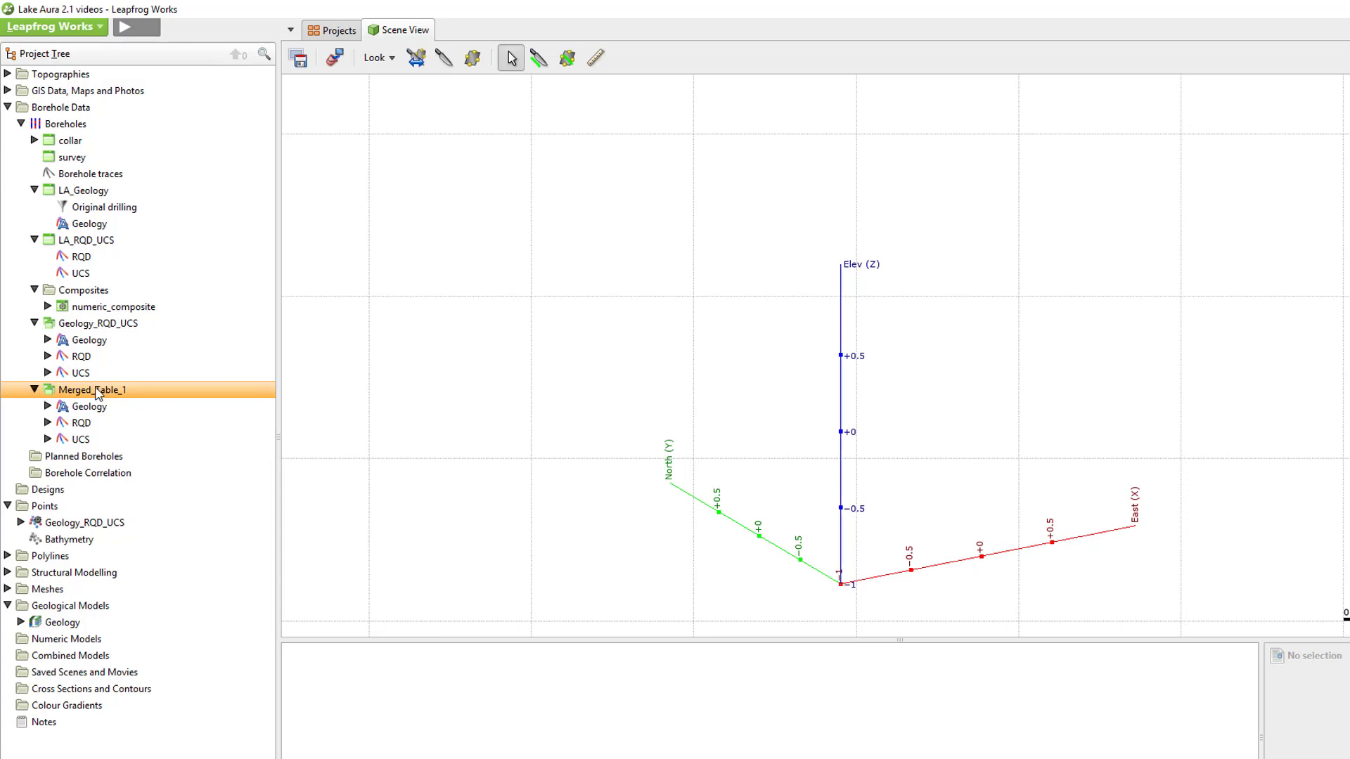
right_click(145, 391)
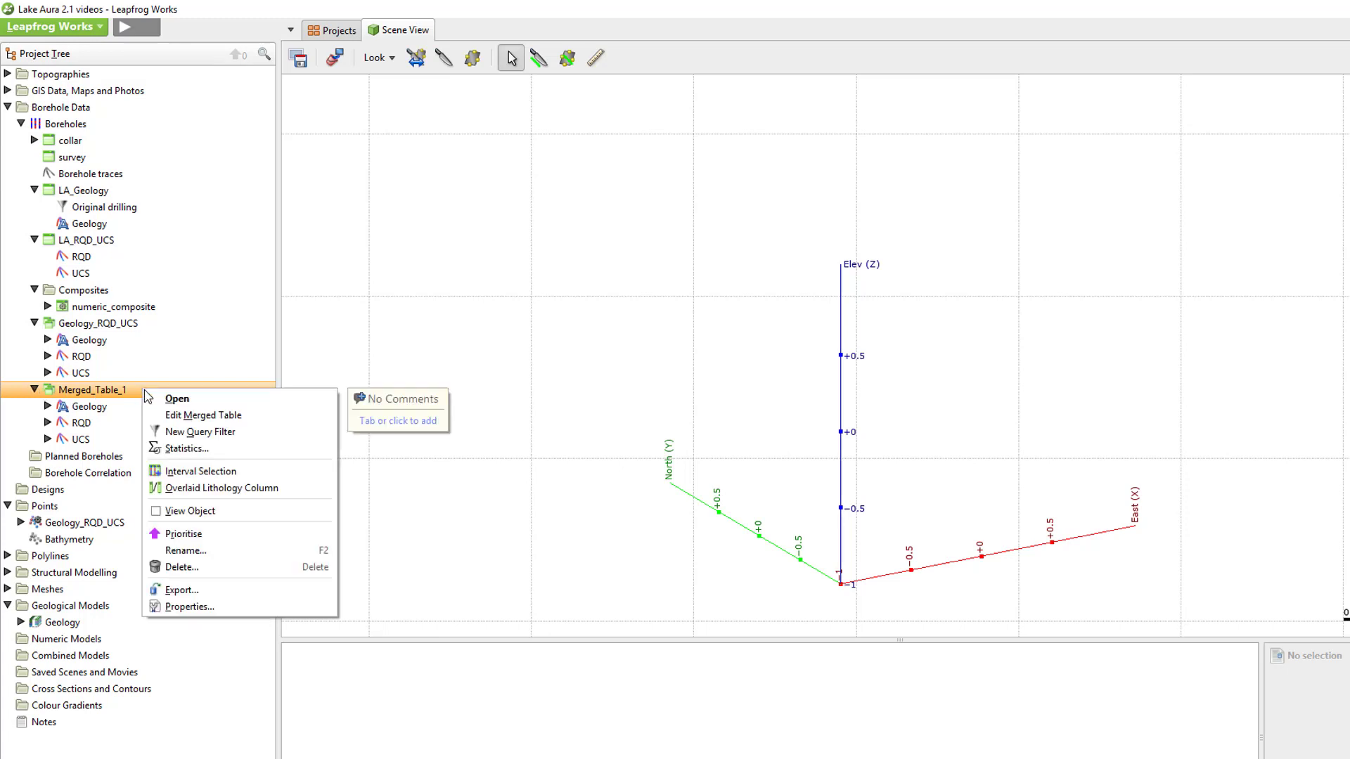
click(252, 436)
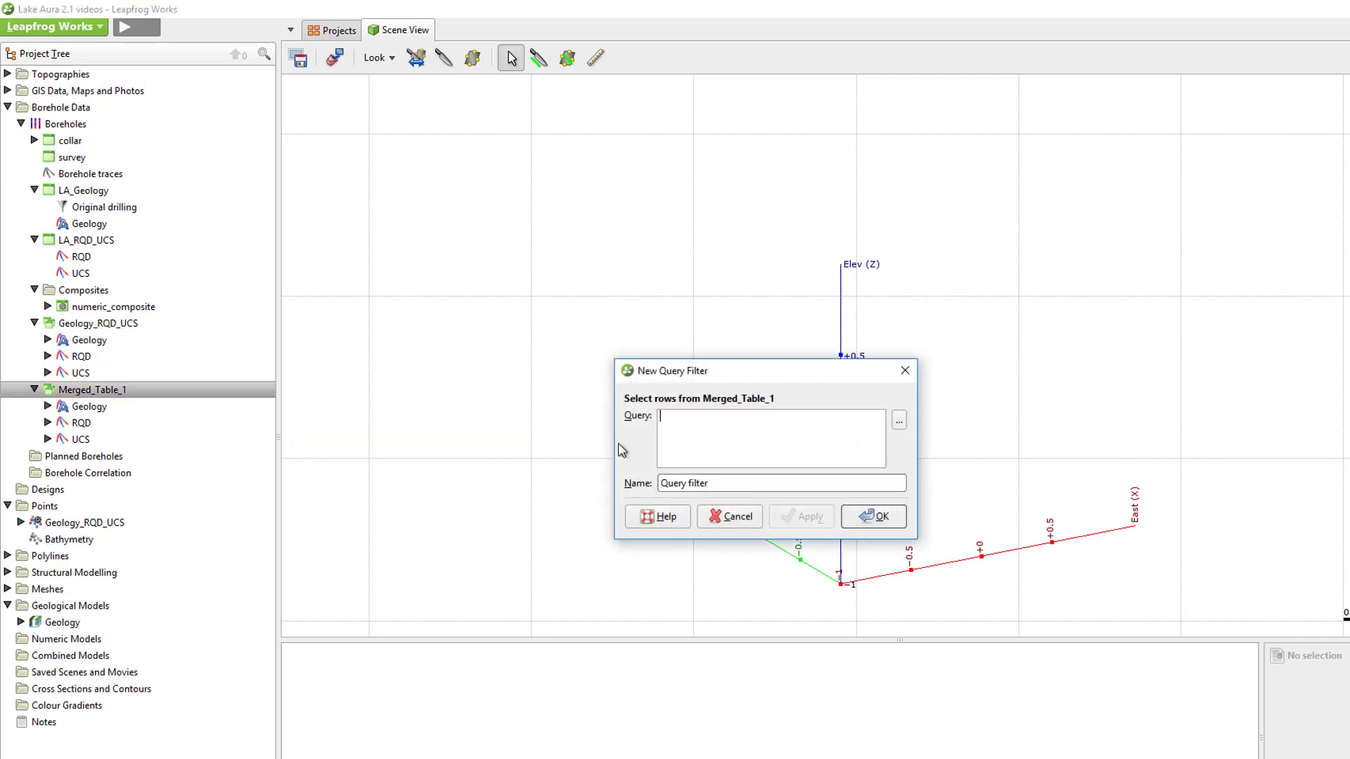
click(899, 424)
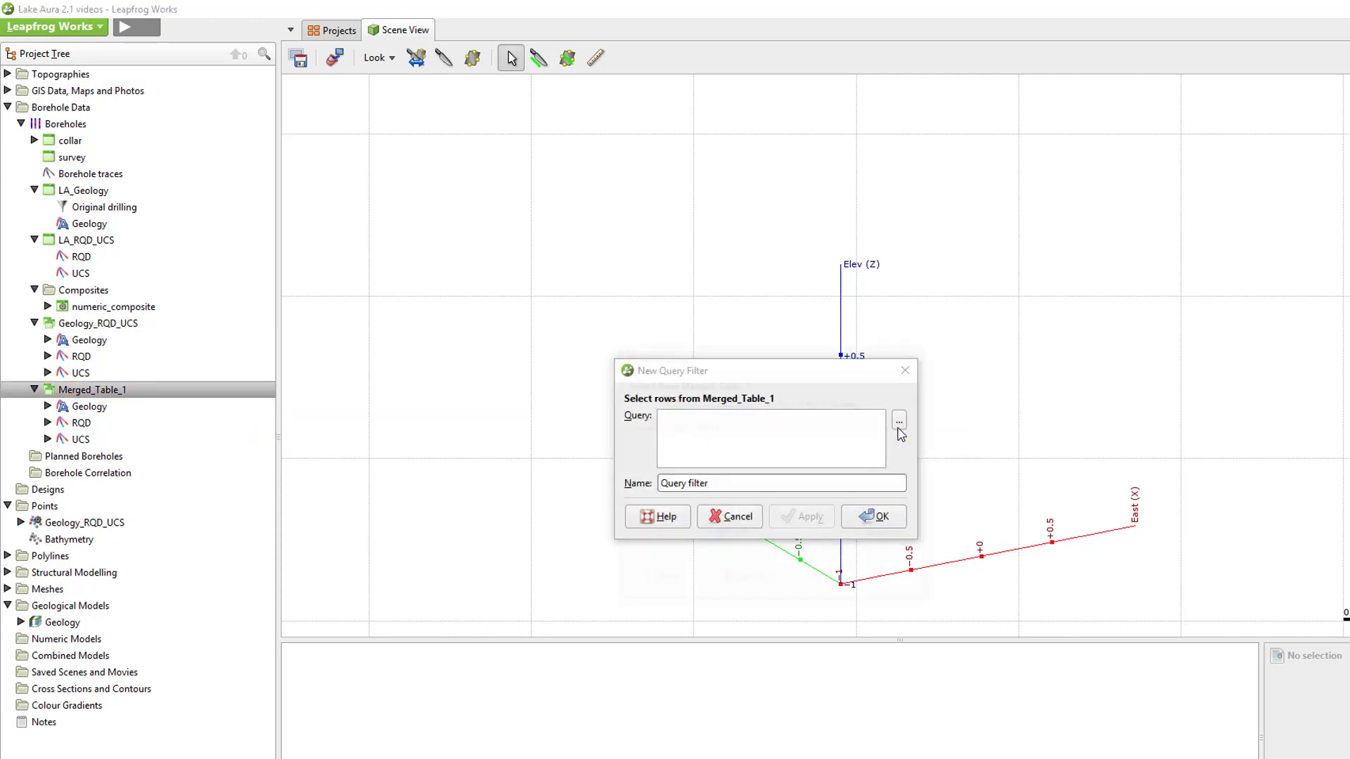
click(659, 444)
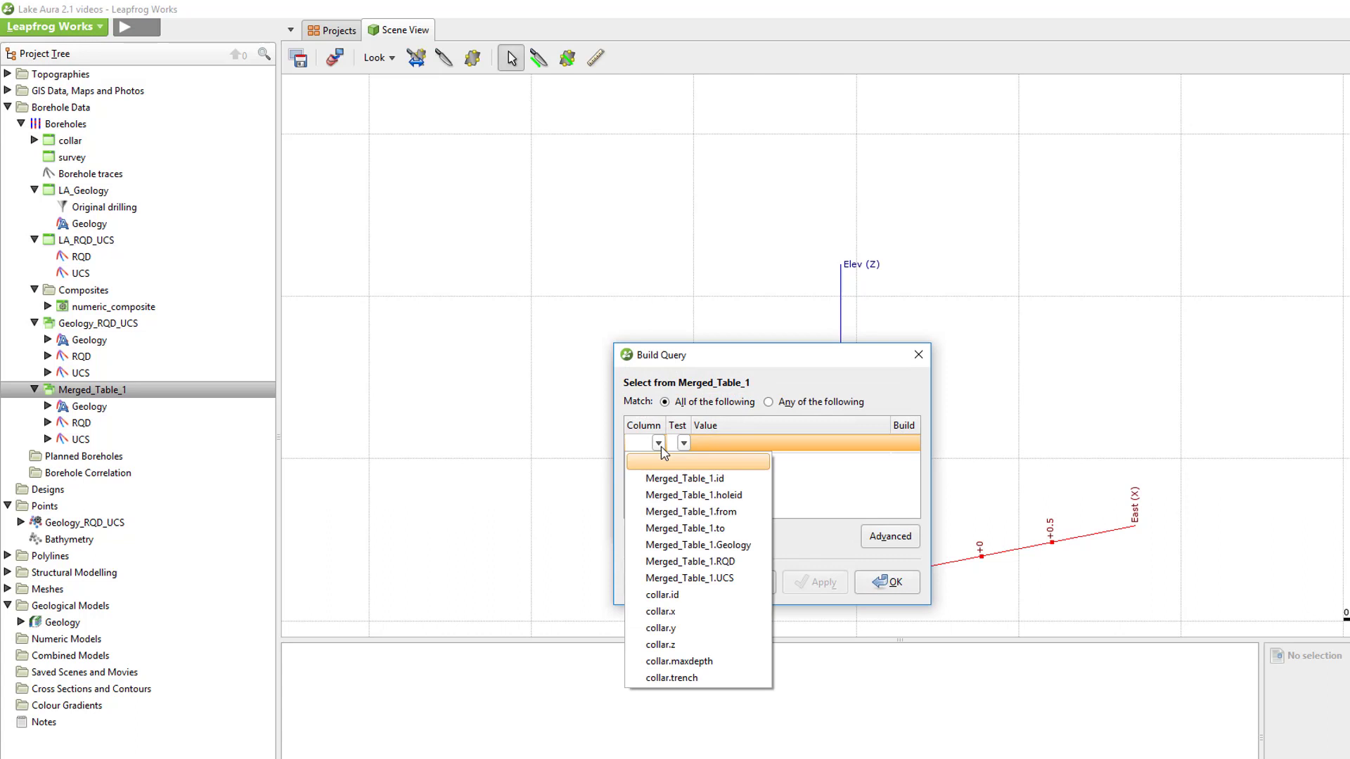
click(748, 545)
click(768, 443)
click(763, 461)
click(902, 443)
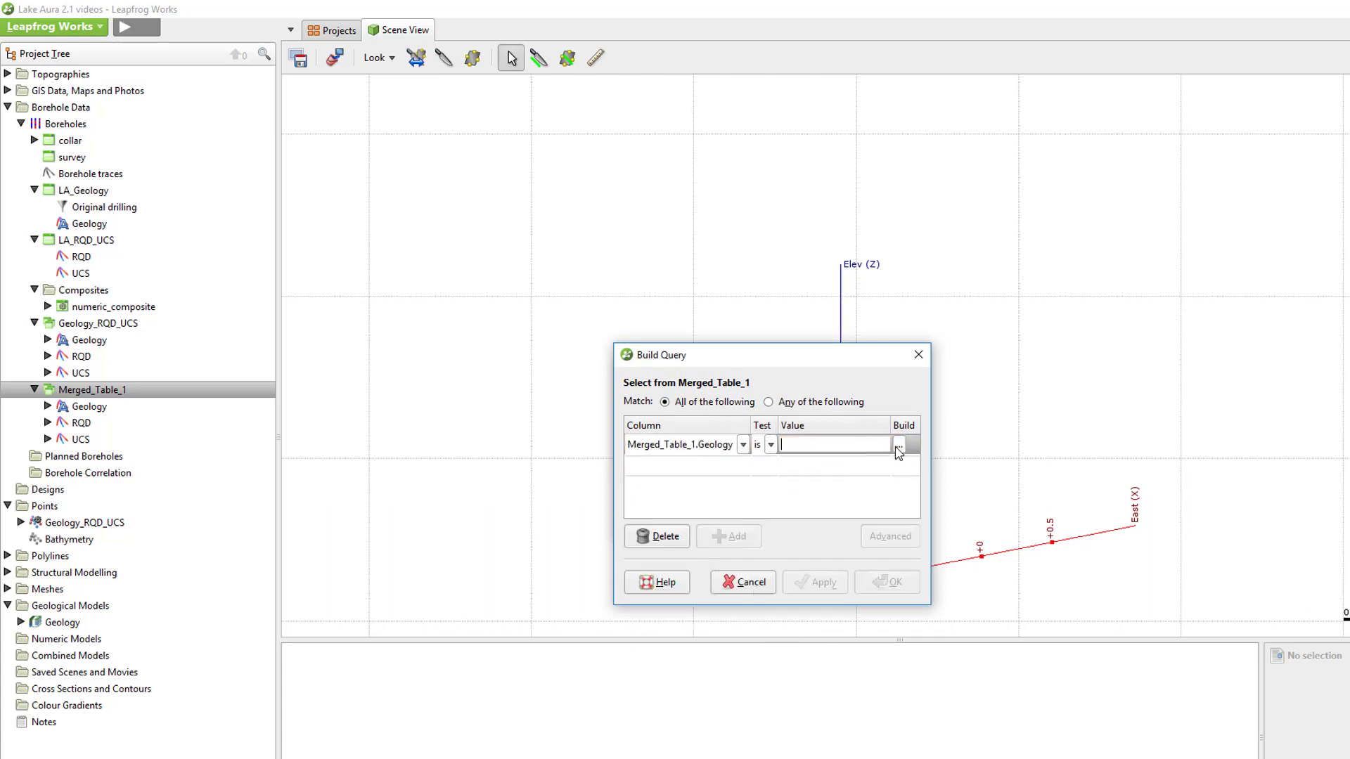
click(660, 476)
click(893, 606)
click(892, 611)
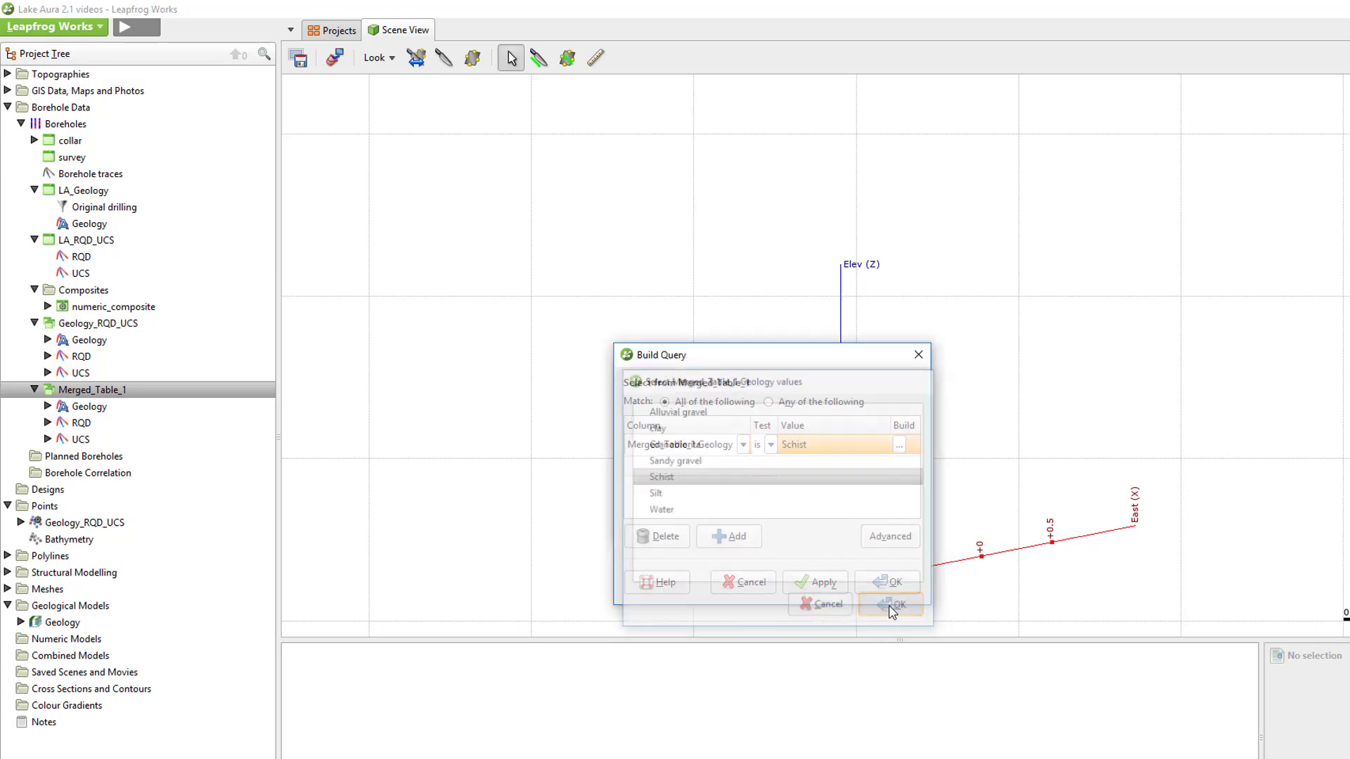
key(Tab)
text(Schist)
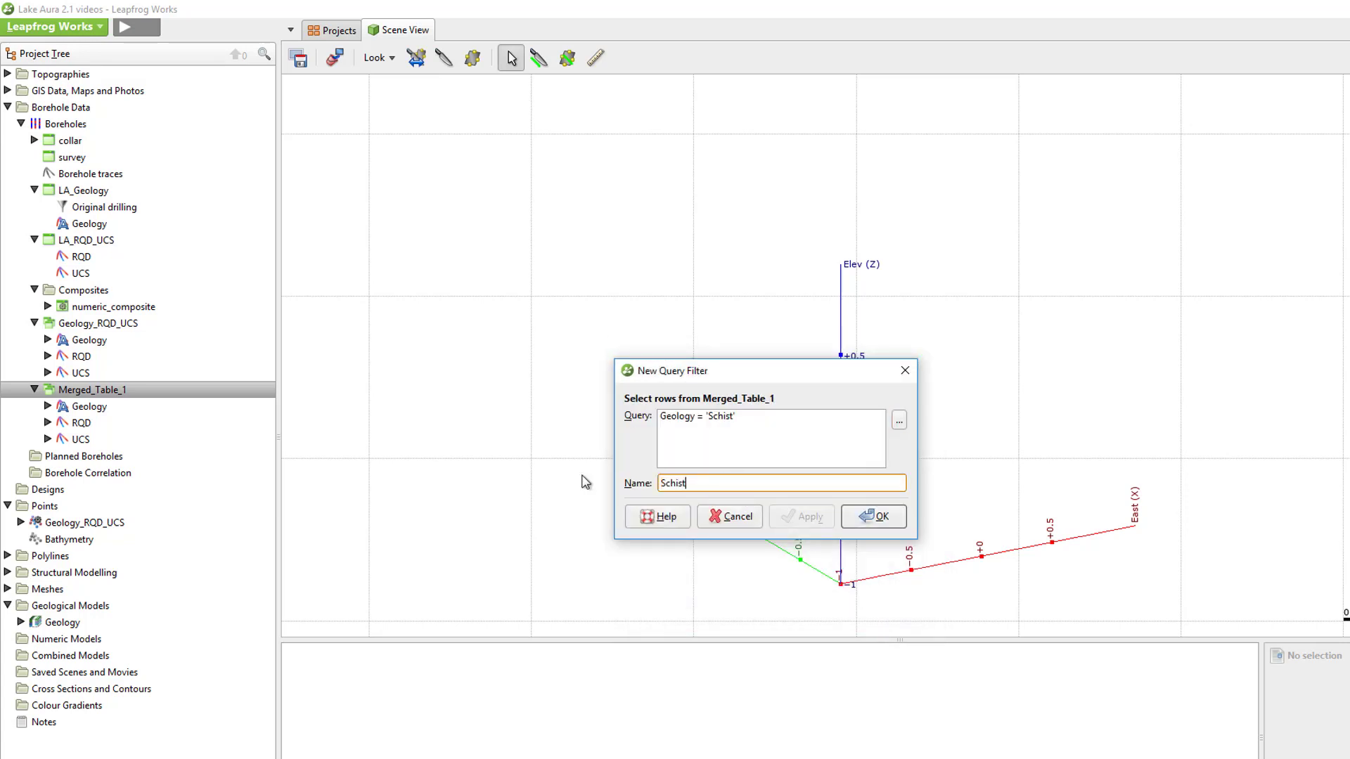
key(Return)
Add a Granodiorite query filter matching Geology = Granodiorite
right_click(91, 390)
click(196, 440)
click(854, 395)
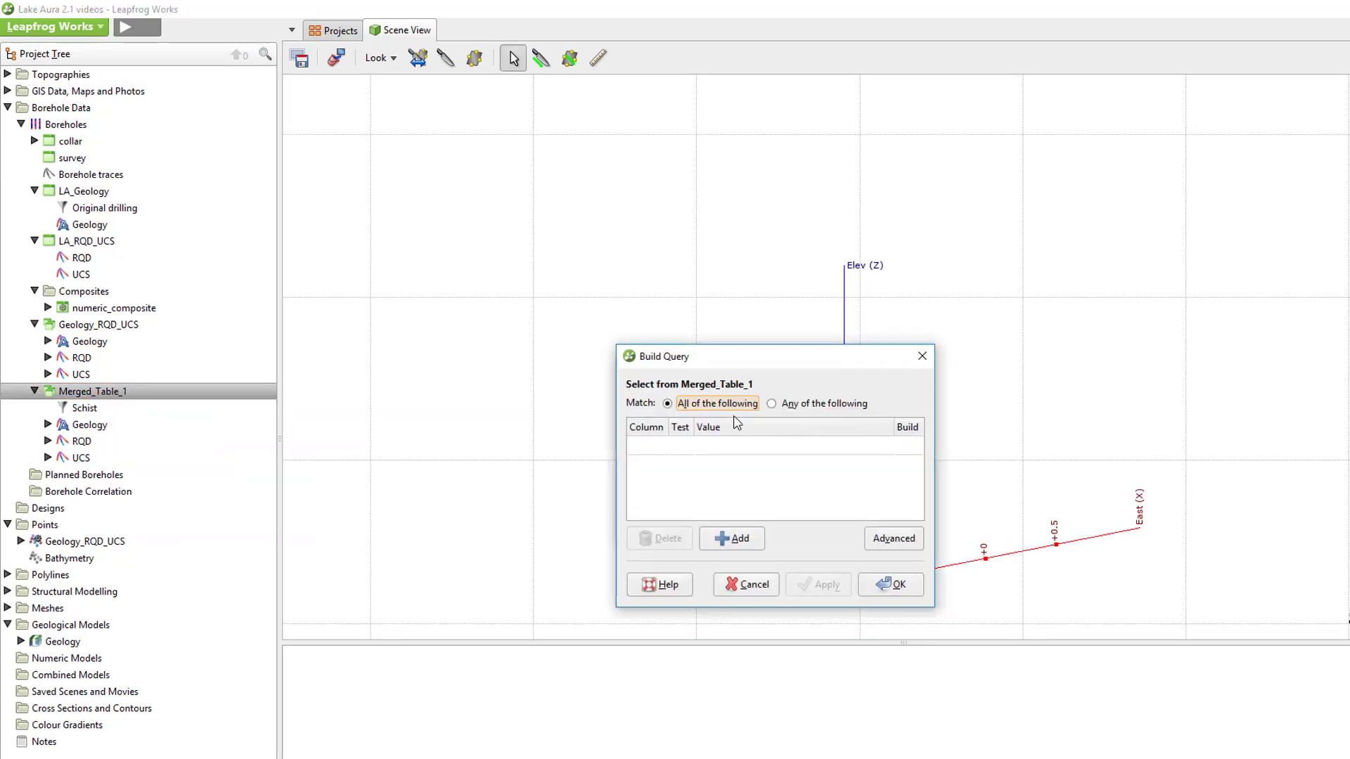
click(659, 443)
click(700, 547)
click(773, 445)
click(777, 464)
click(759, 452)
click(893, 608)
click(891, 611)
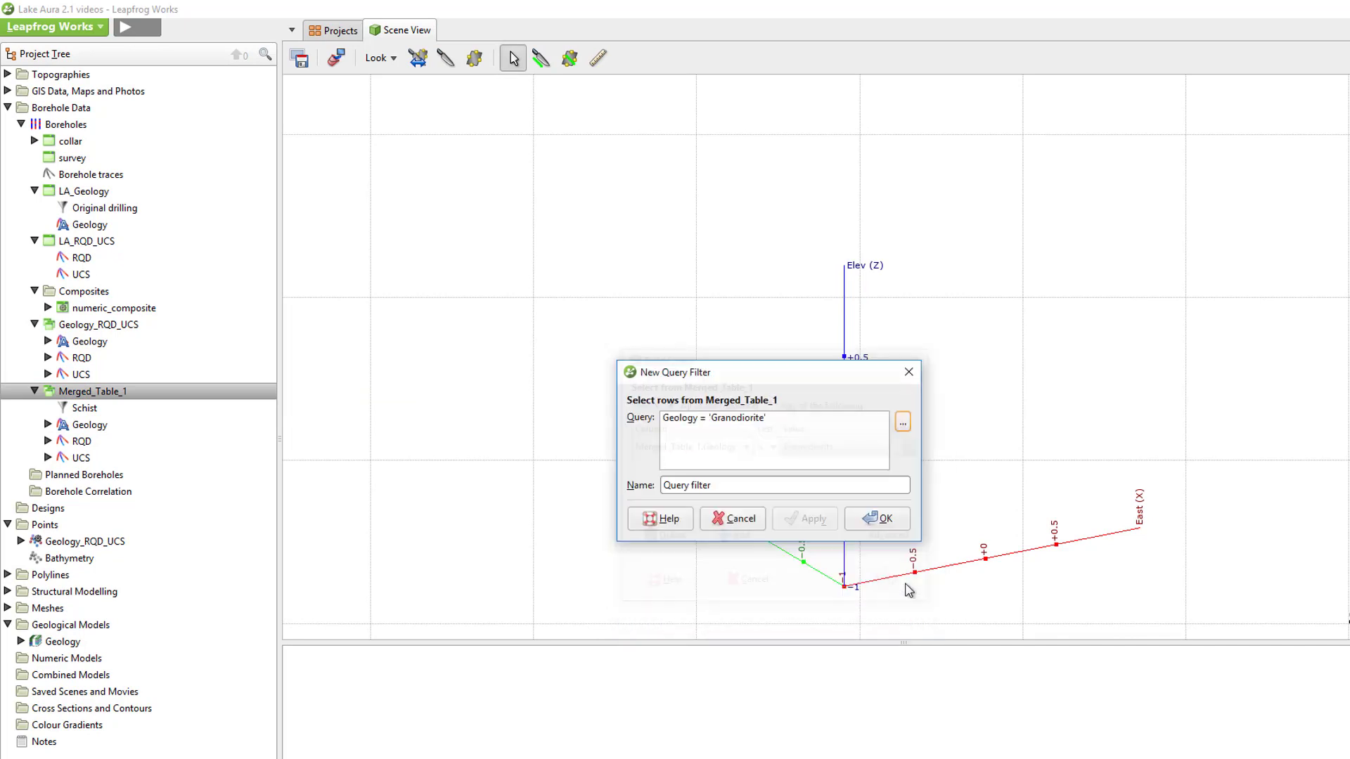
key(Tab)
text(Granodiorite)
click(878, 519)
Add a Sandy Gravel query filter matching Geology = Sandy gravel
right_click(116, 391)
click(196, 440)
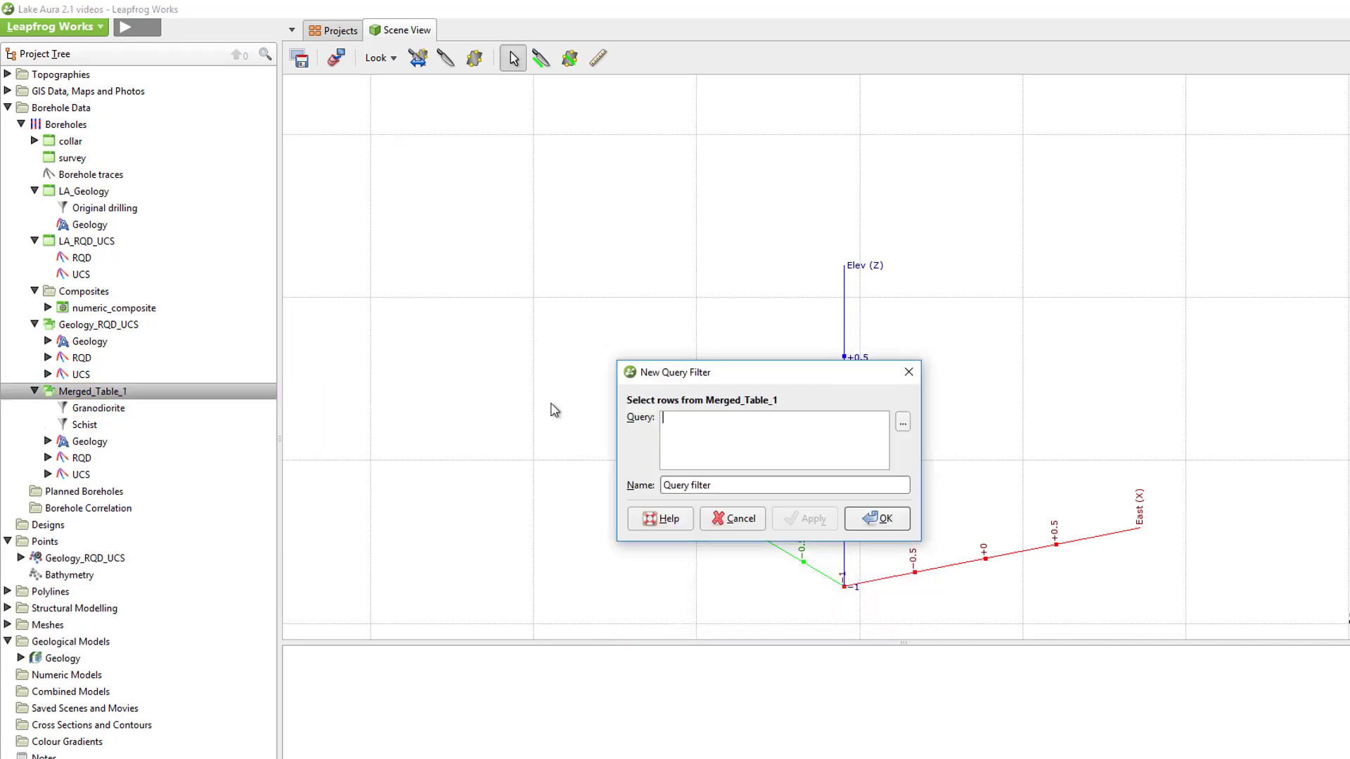
click(902, 421)
click(731, 538)
click(902, 444)
click(696, 462)
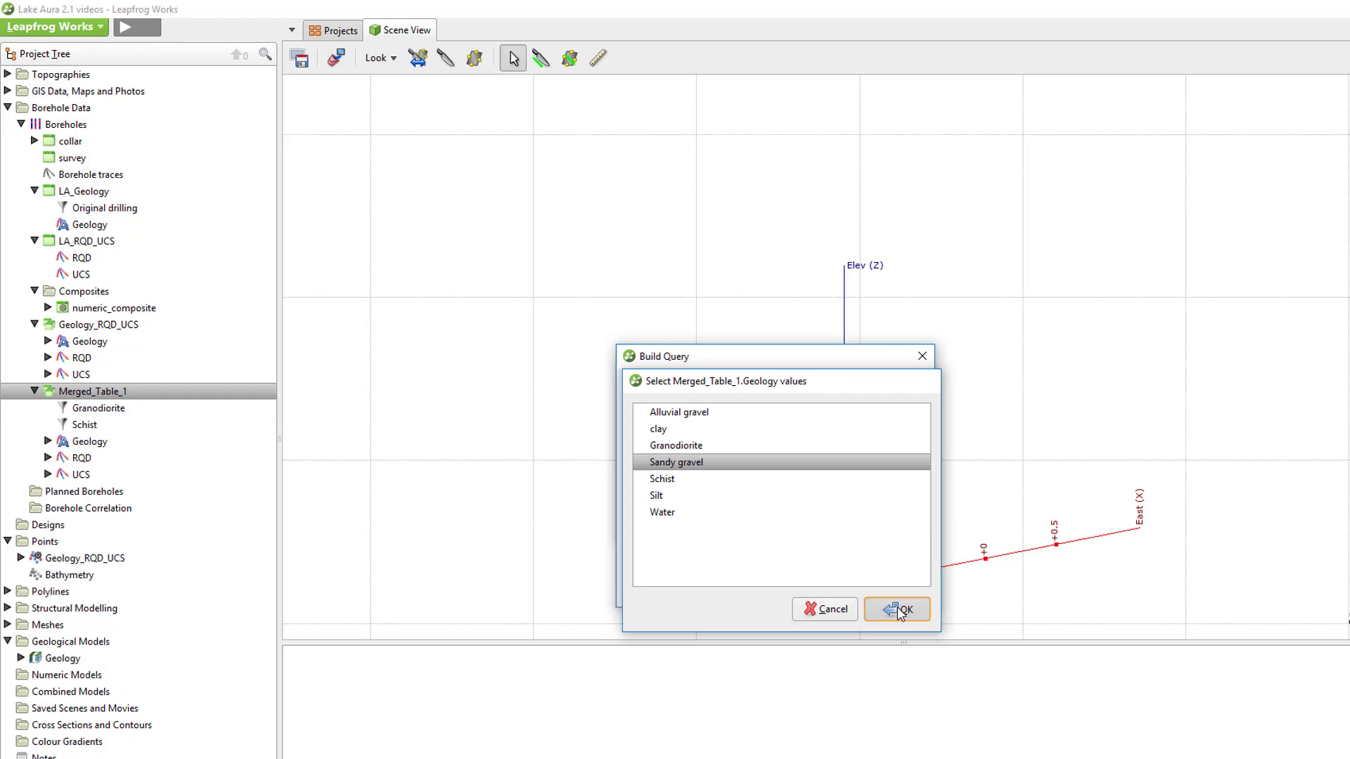
click(898, 605)
click(890, 584)
triple_click(730, 490)
text(Sandy Gravel)
key(Return)
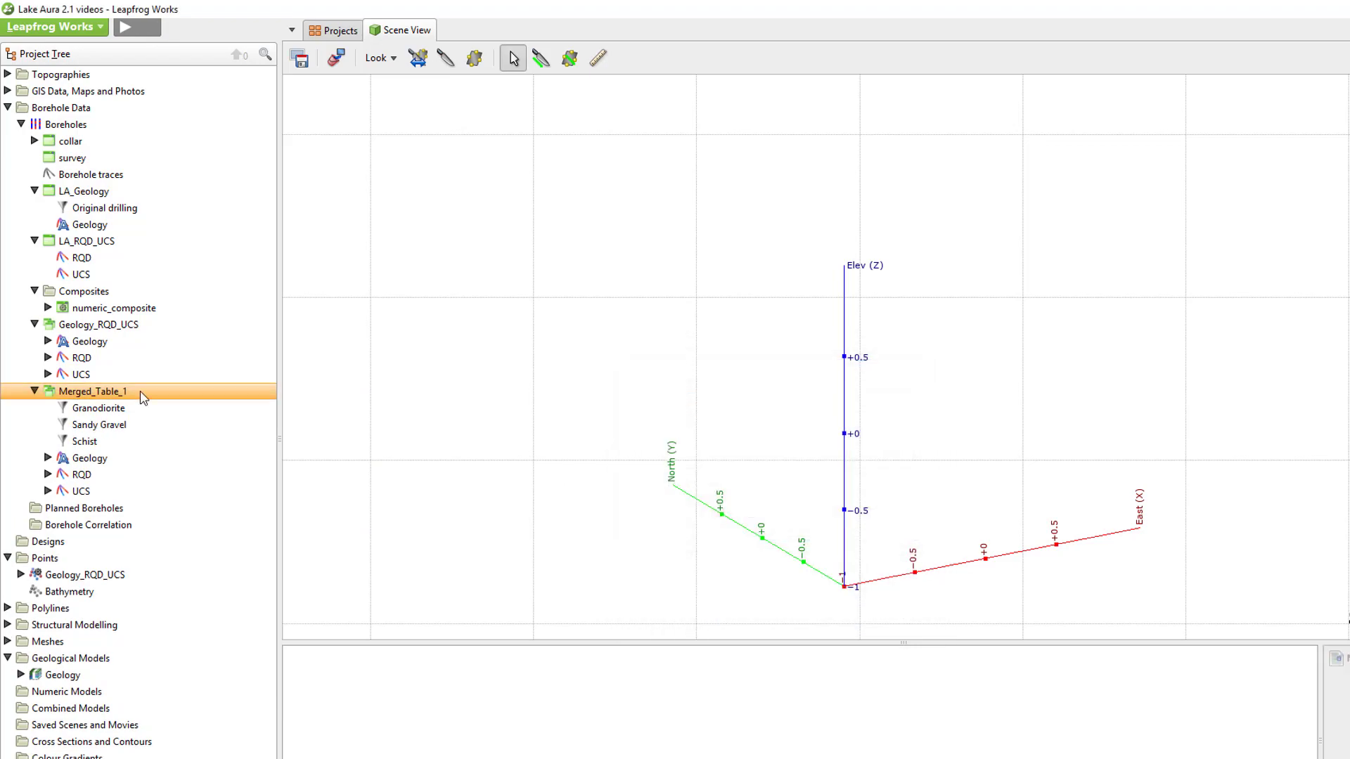
Display Merged_Table_1 boreholes in the 3D scene with a Z-scale of 2
drag(144, 398, 624, 398)
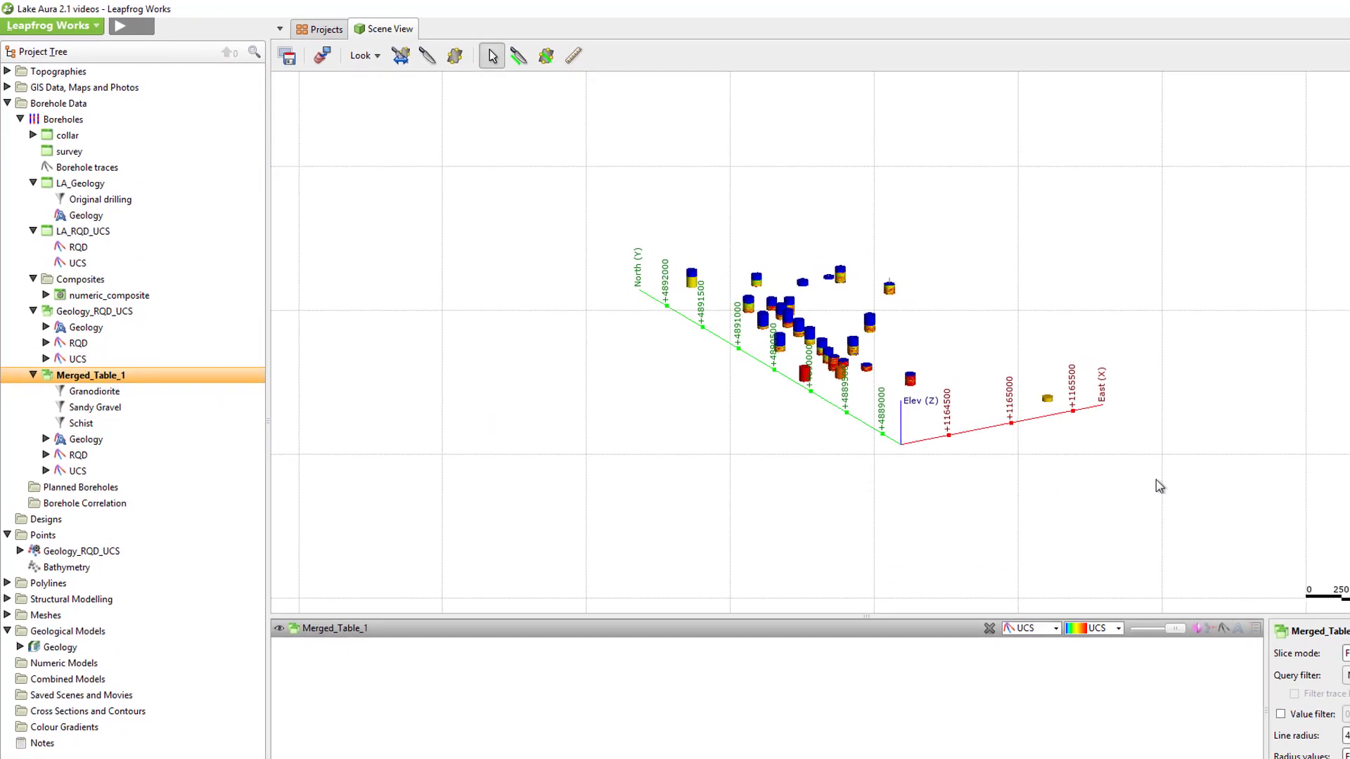
drag(1158, 485, 829, 506)
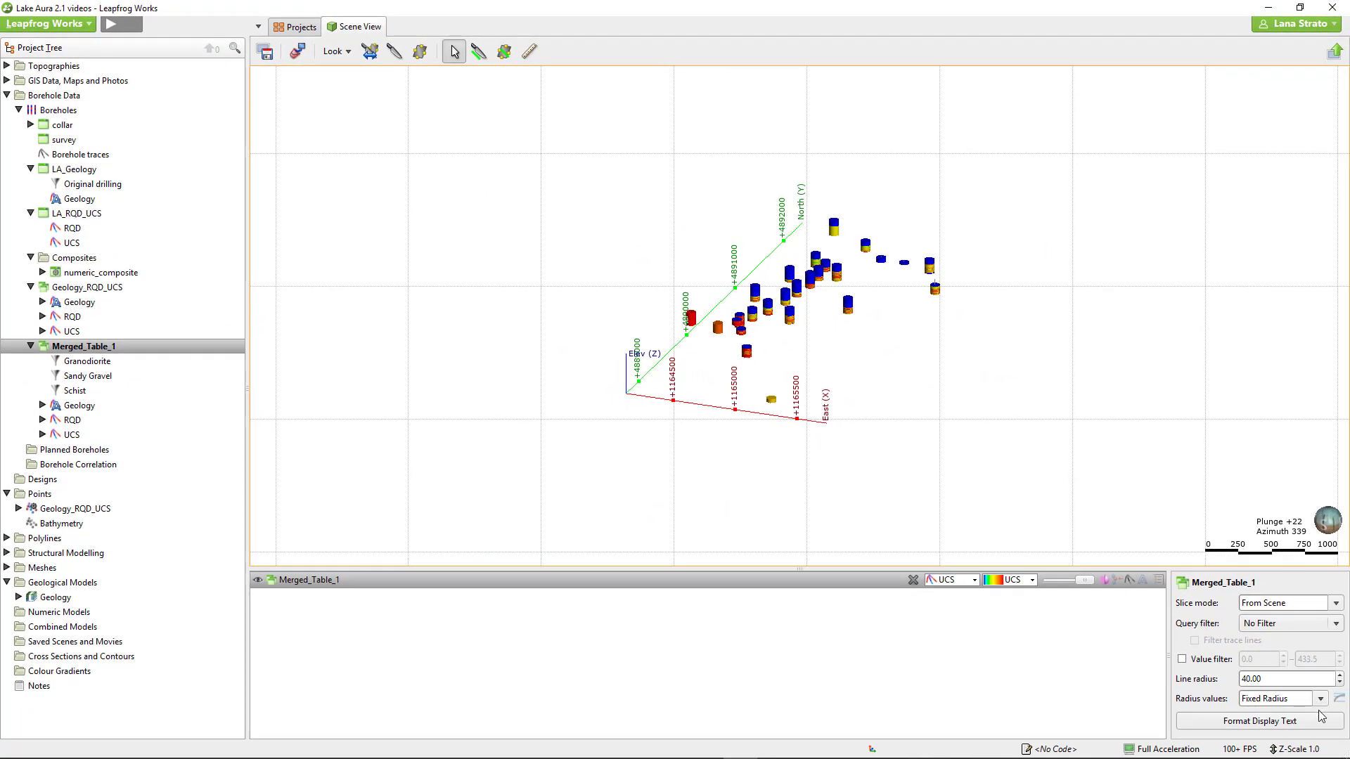
click(1295, 748)
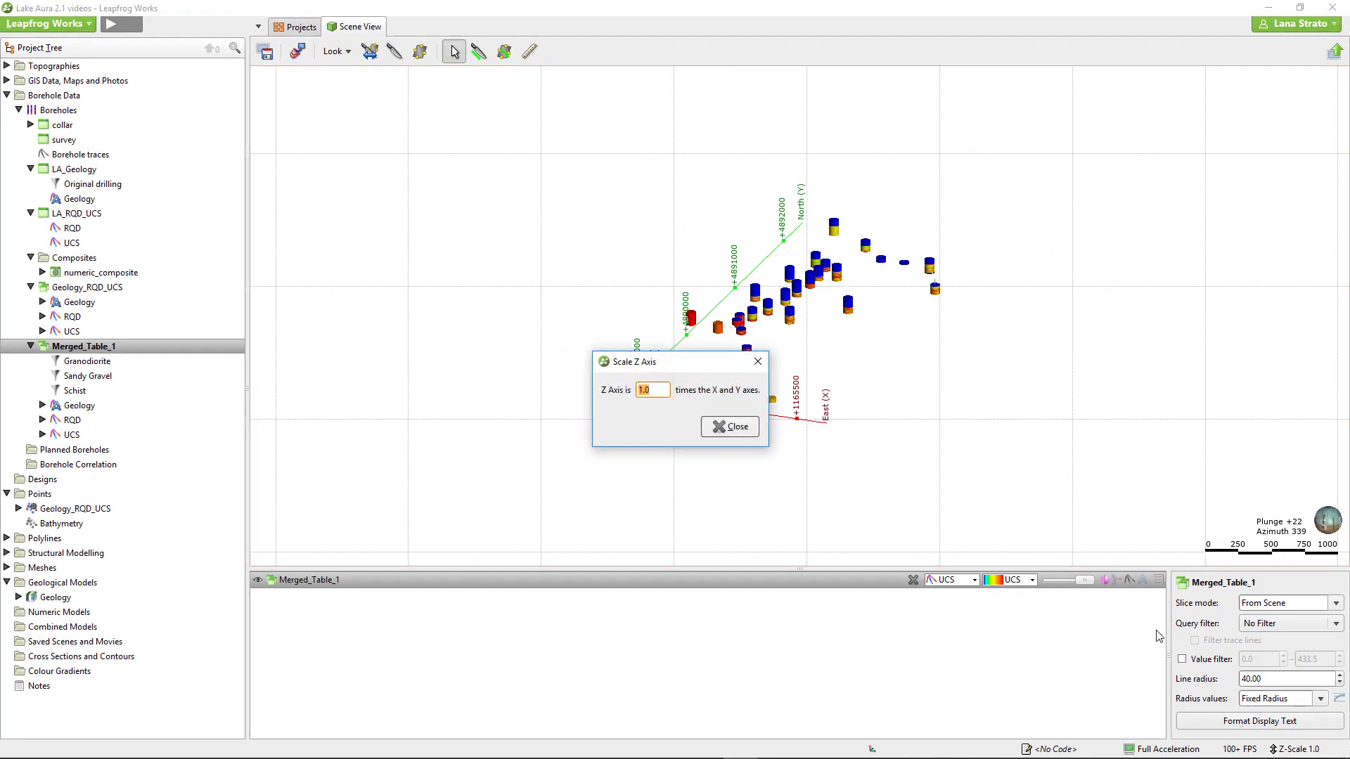
text(2)
key(Return)
scroll(340, 316, up, 3)
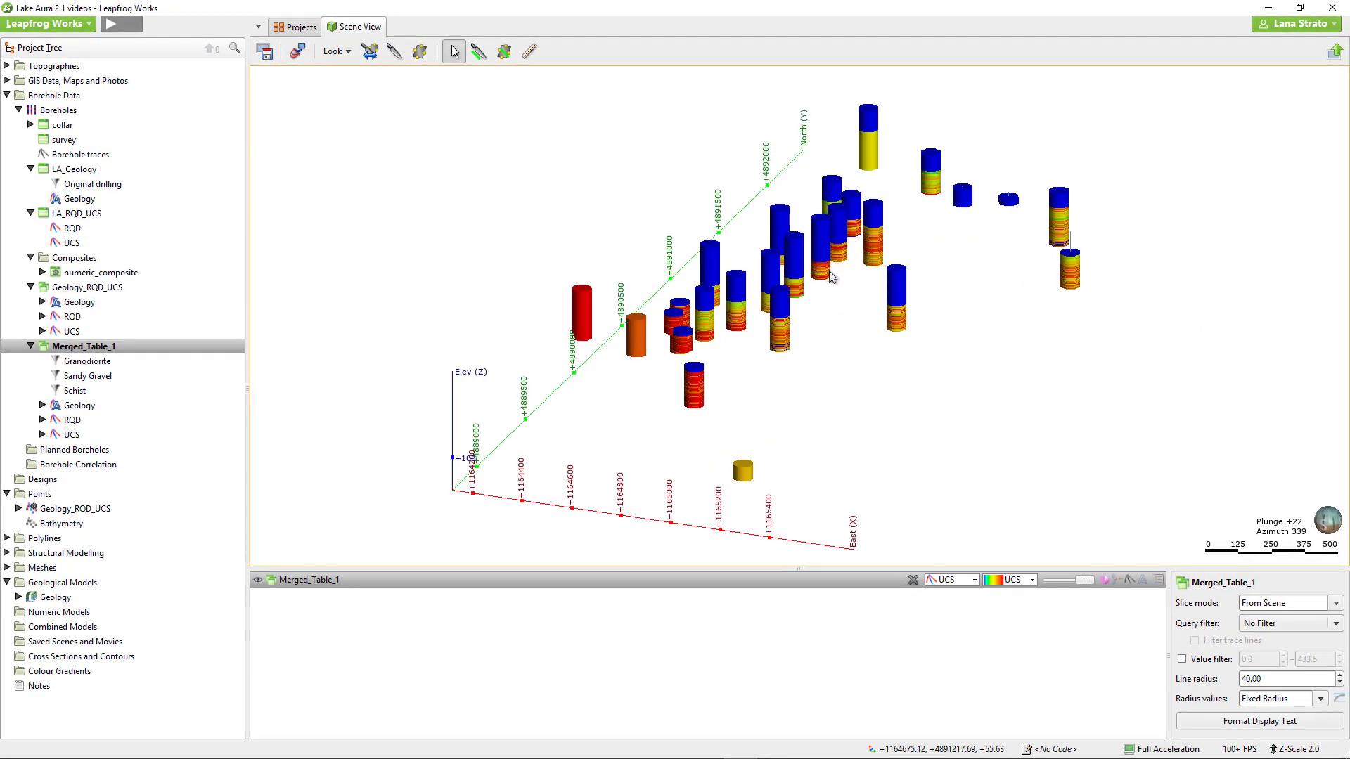
Open univariate statistics for the UCS column of Merged_Table_1
right_click(72, 434)
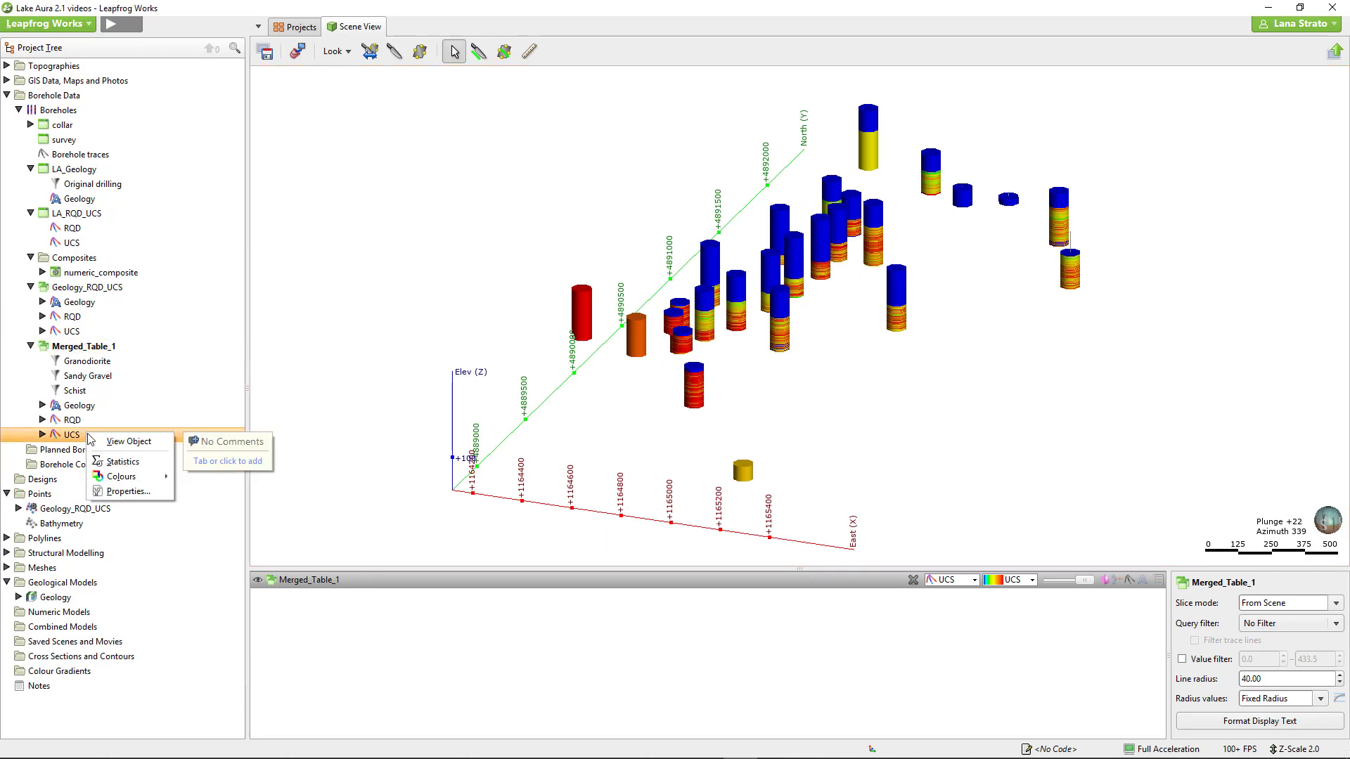
click(149, 461)
drag(917, 373, 1220, 378)
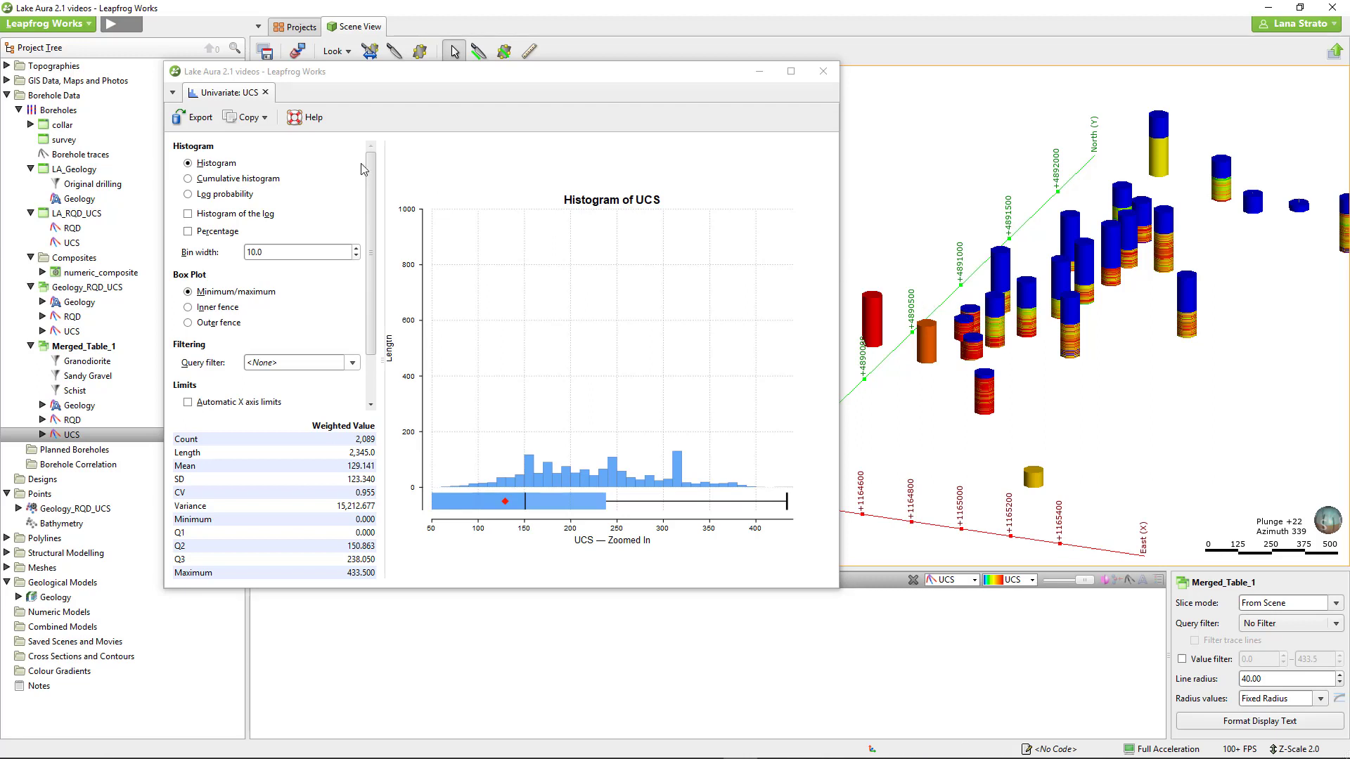
click(188, 180)
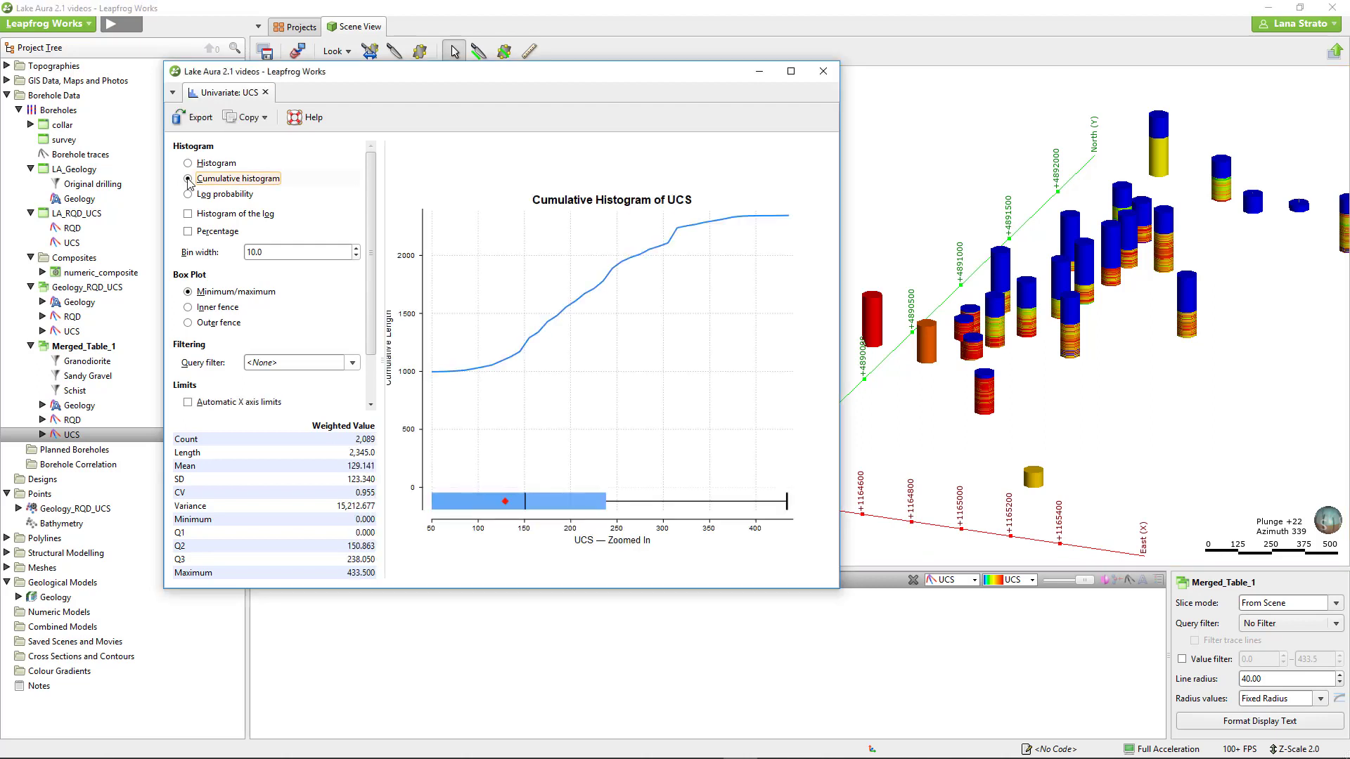
click(188, 195)
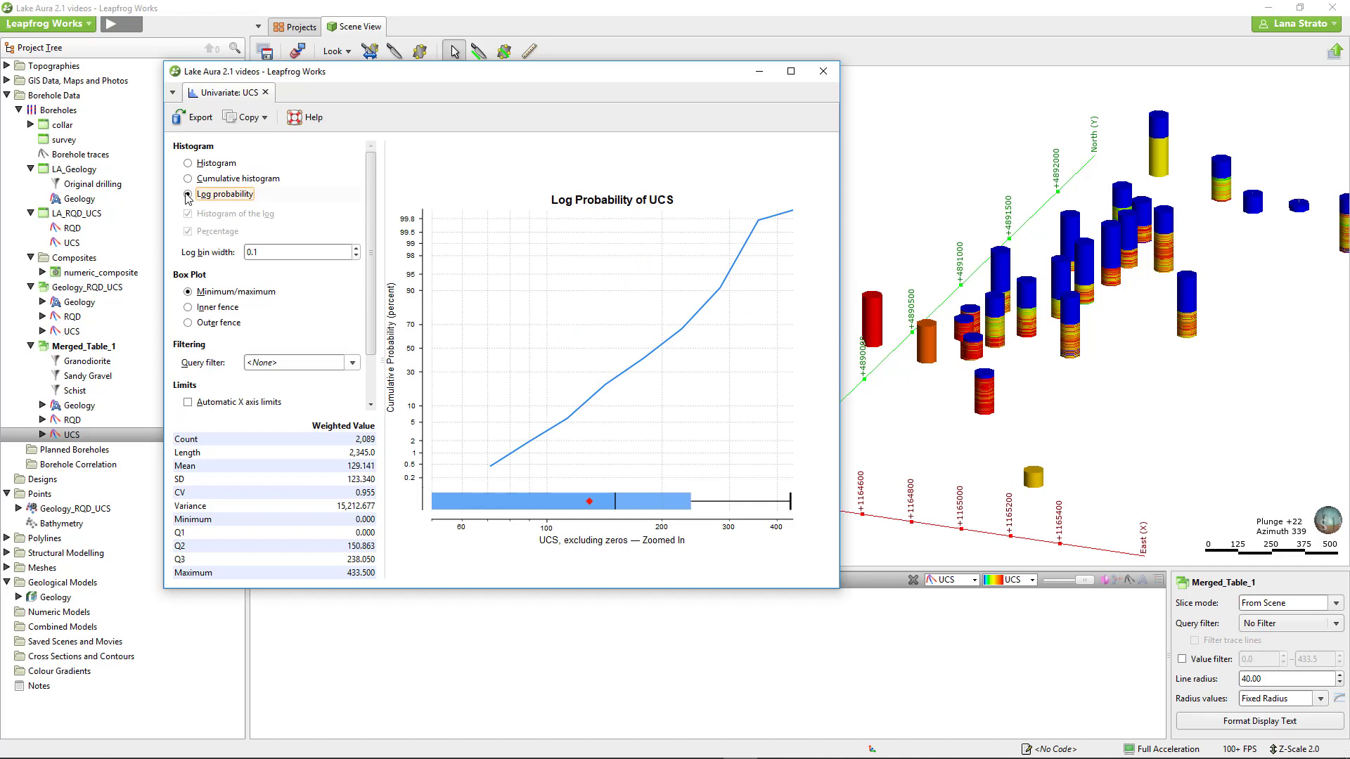
click(187, 163)
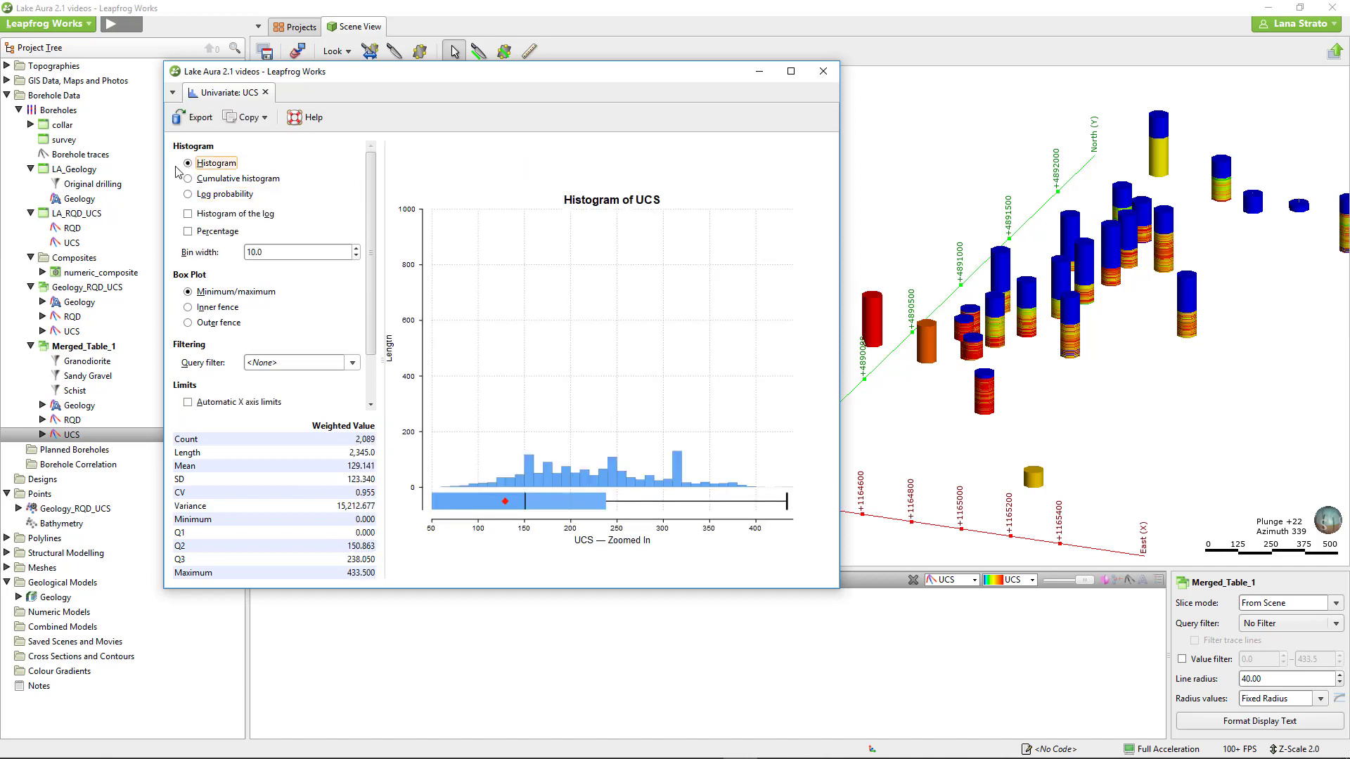
click(188, 213)
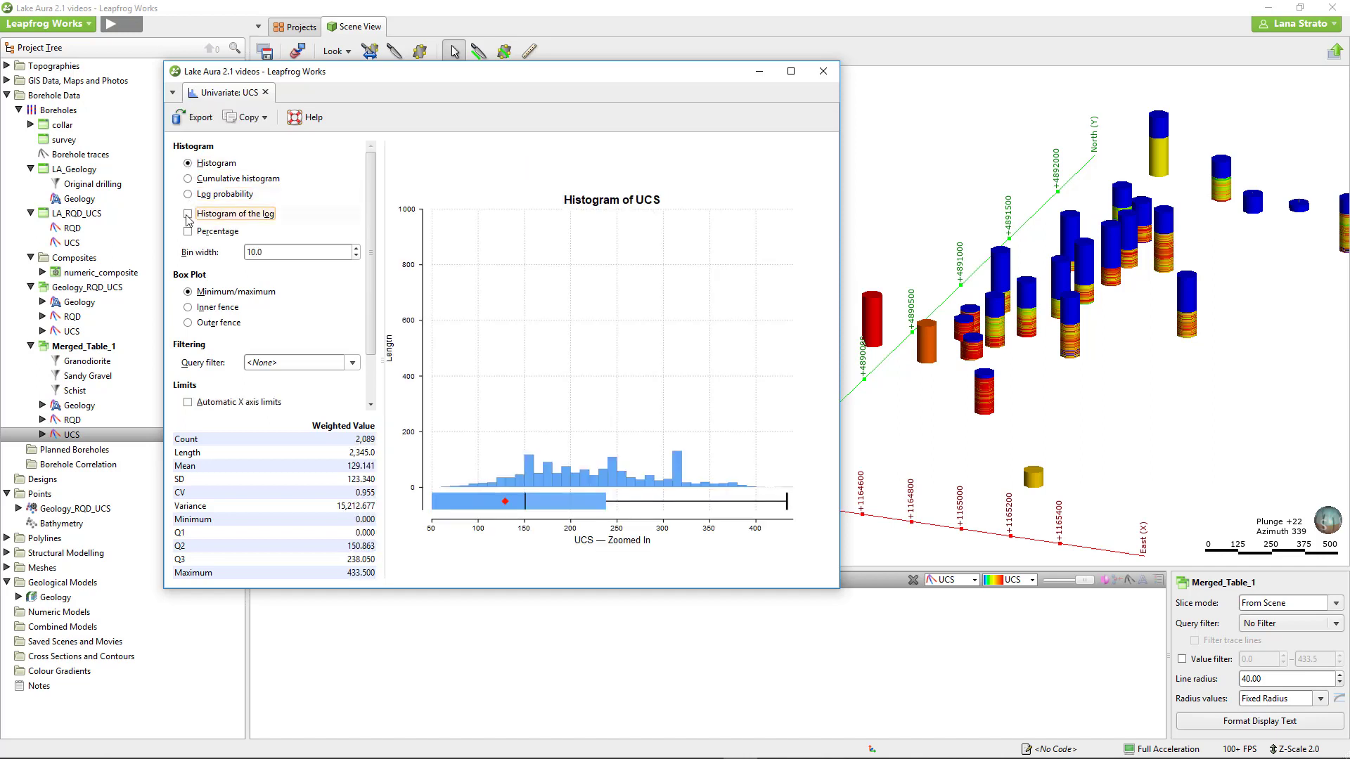
click(188, 215)
click(188, 231)
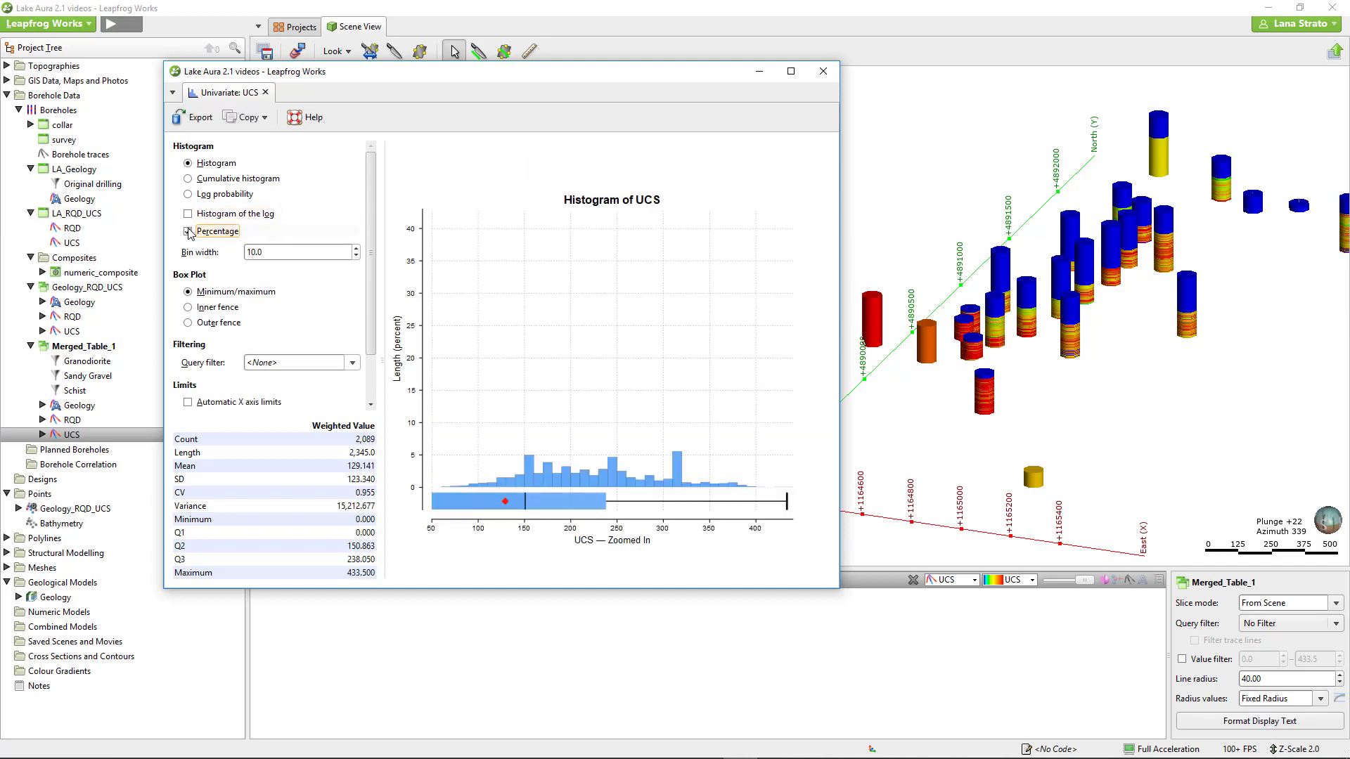
click(187, 231)
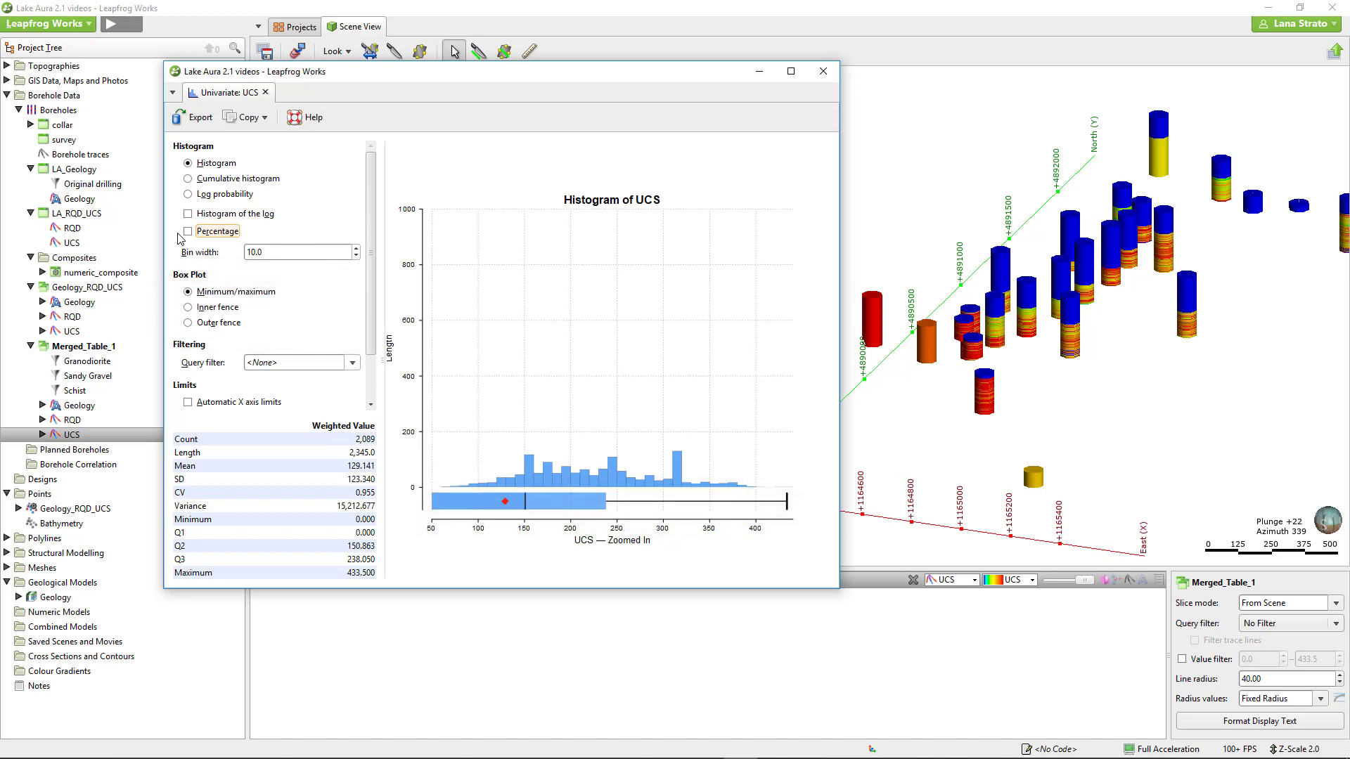
Set manual UCS histogram limits with X minimum 50 and Y maximum 400
scroll(278, 341, down, 2)
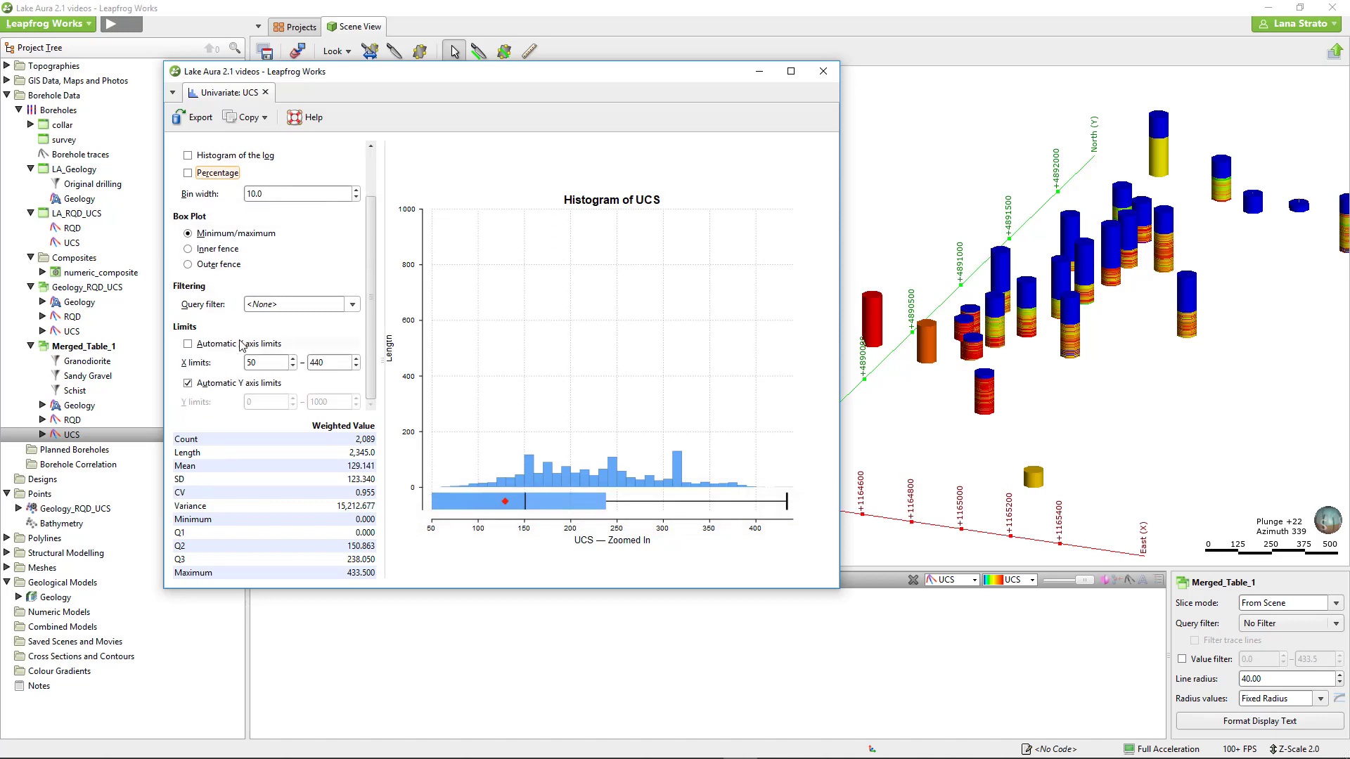
click(218, 346)
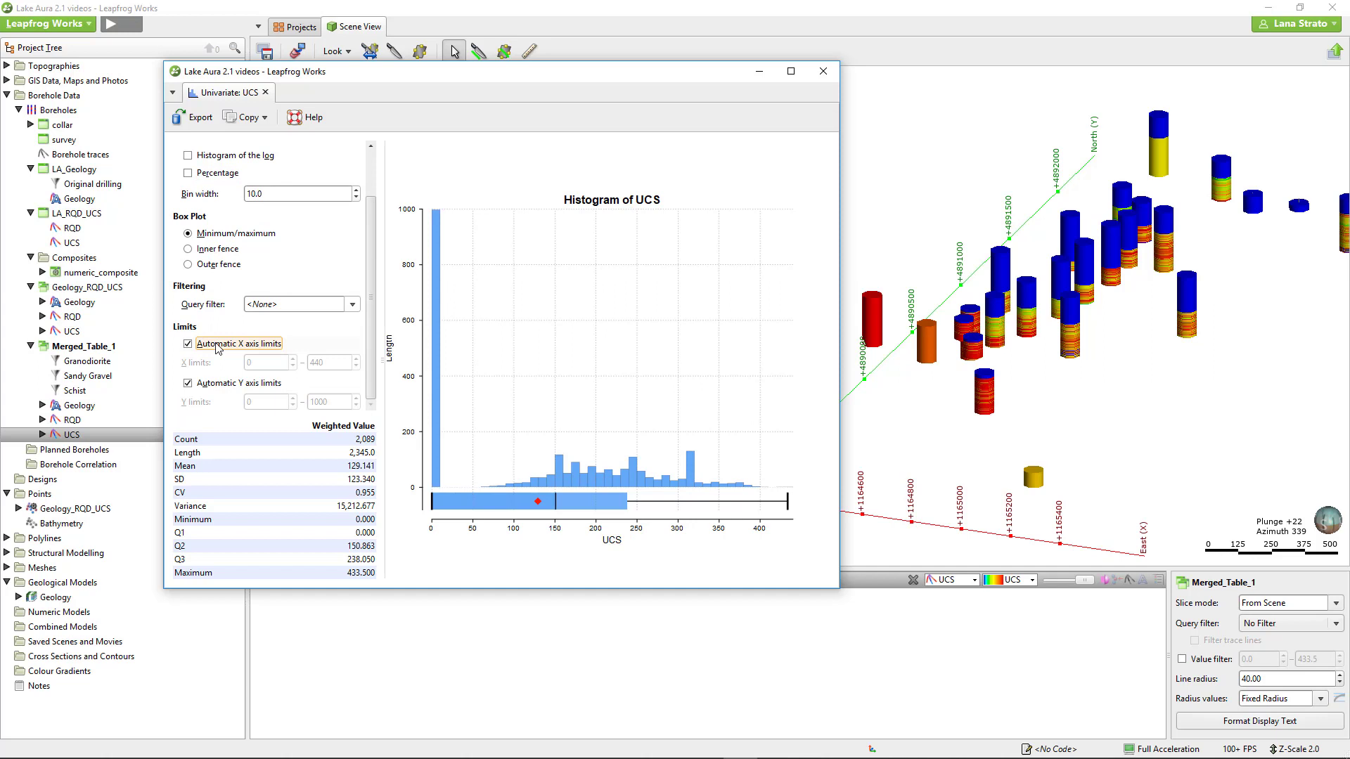
click(218, 346)
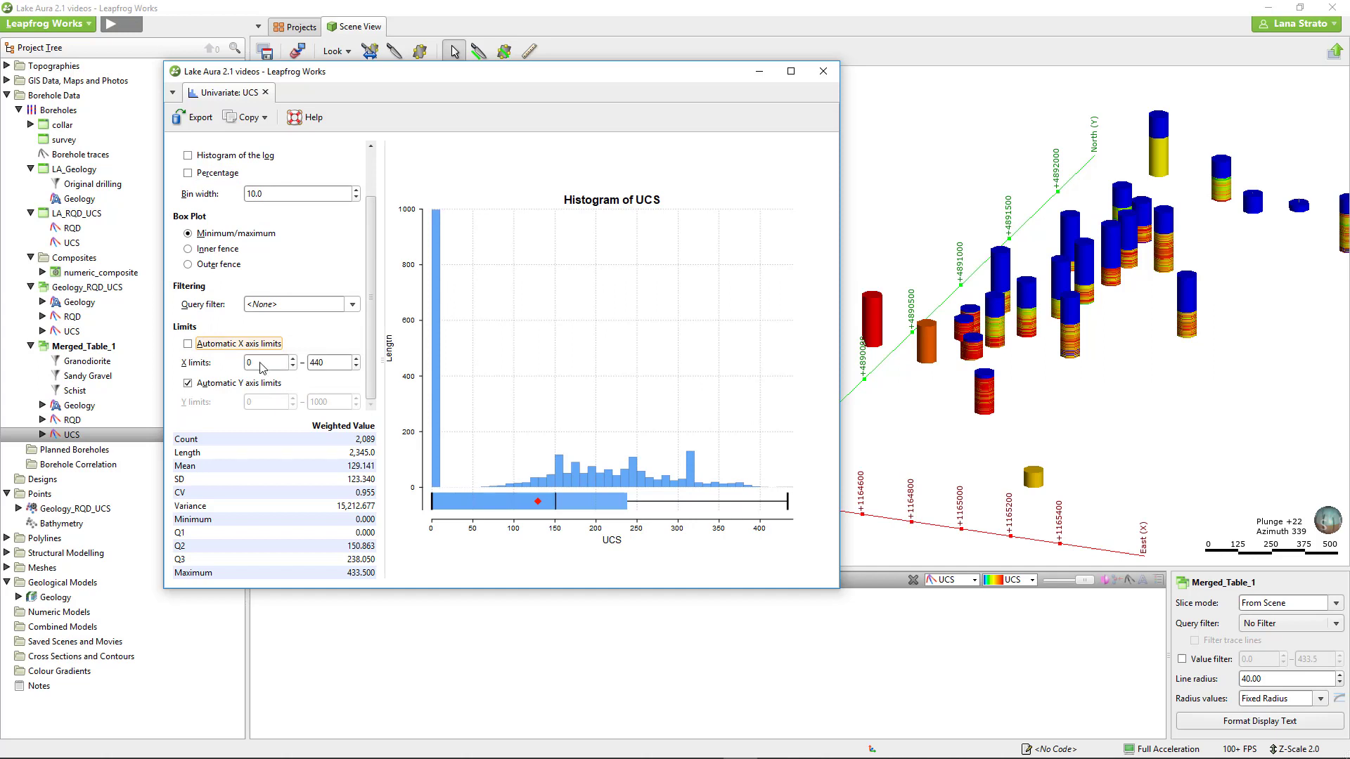
key(Tab)
text(50)
key(Return)
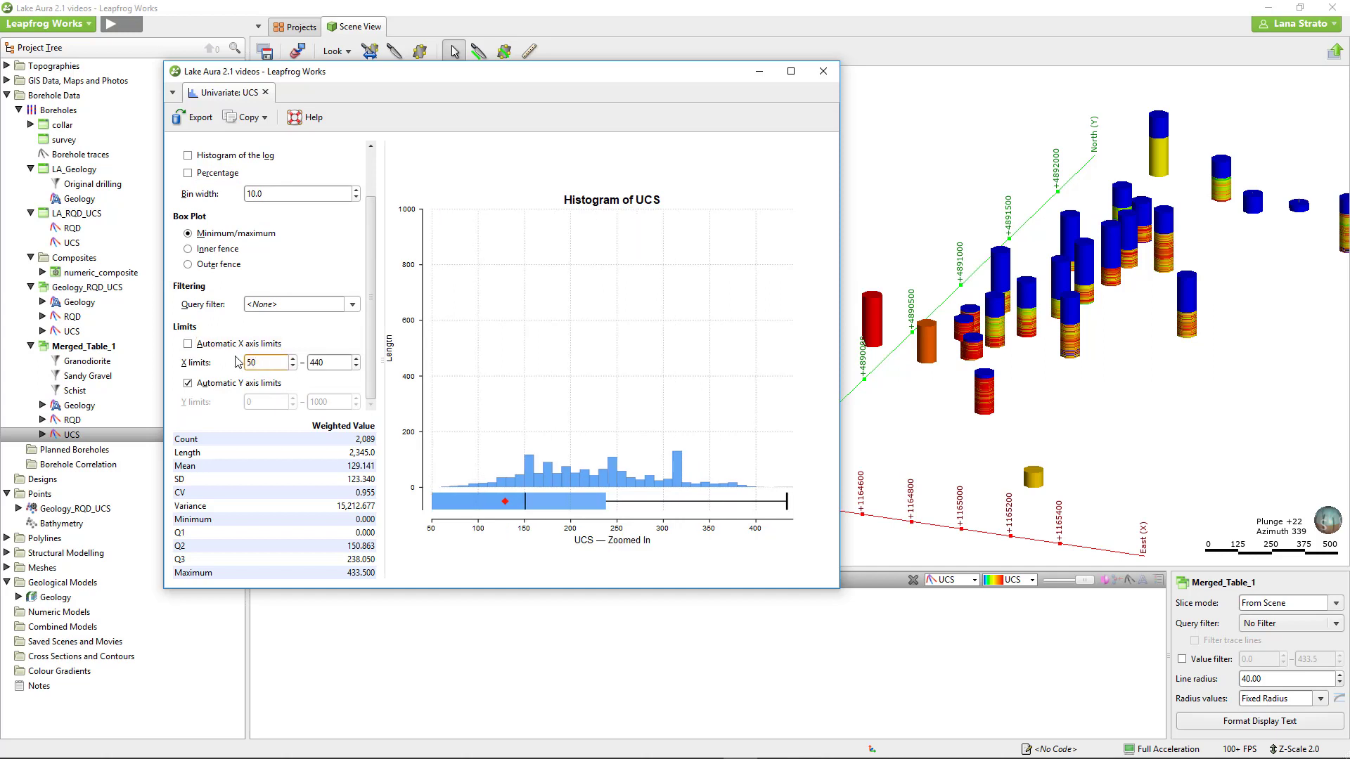
click(264, 383)
key(Tab)
text(400)
key(Return)
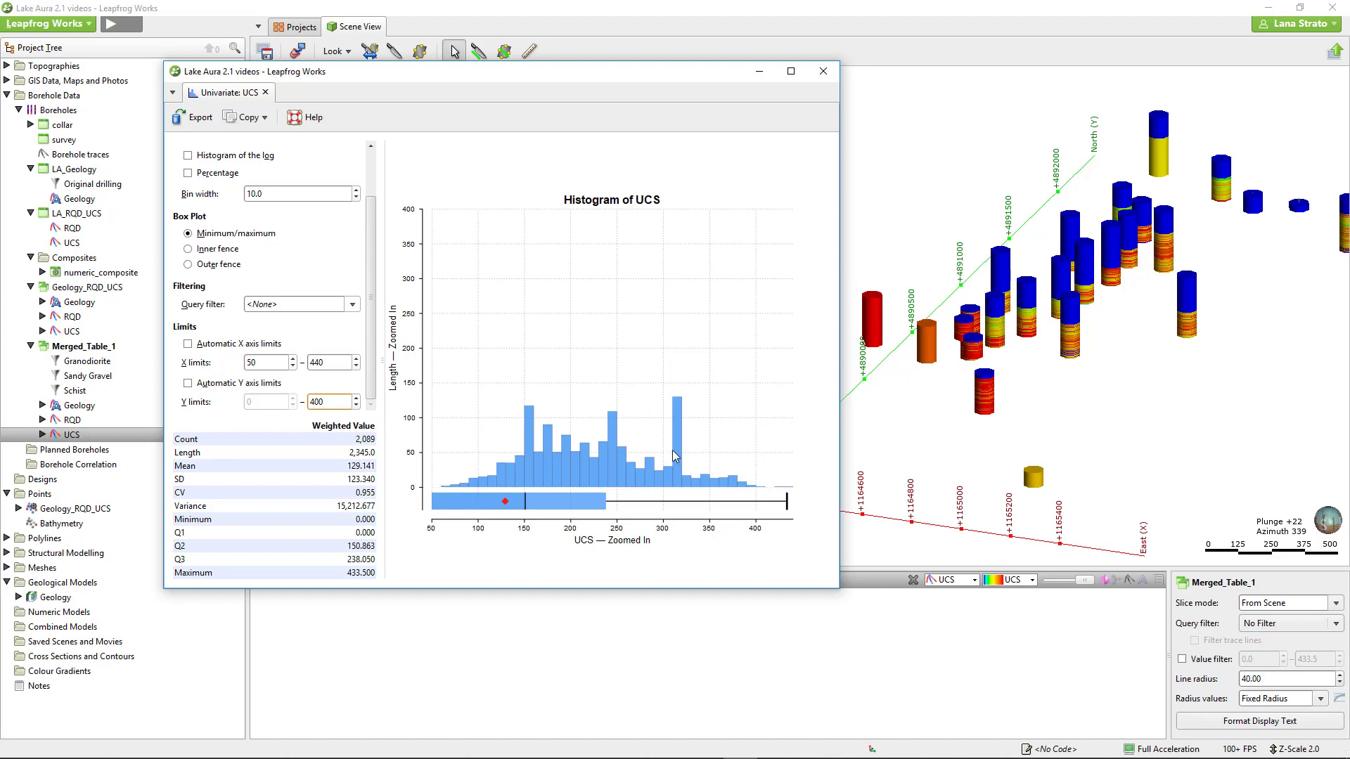
Filter the scene to UCS 310–440 intervals, coloured by Geology with a Geology legend
drag(673, 455, 795, 458)
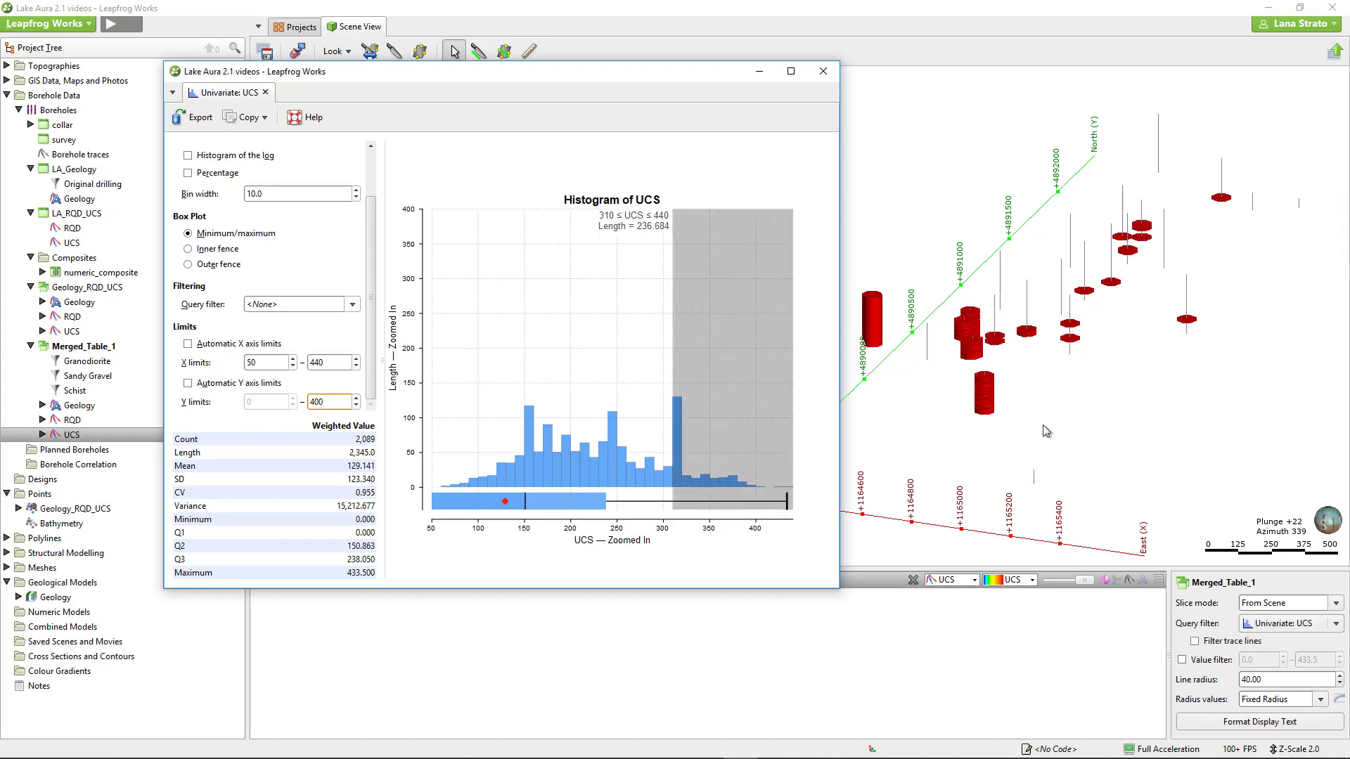
drag(1047, 430, 1103, 419)
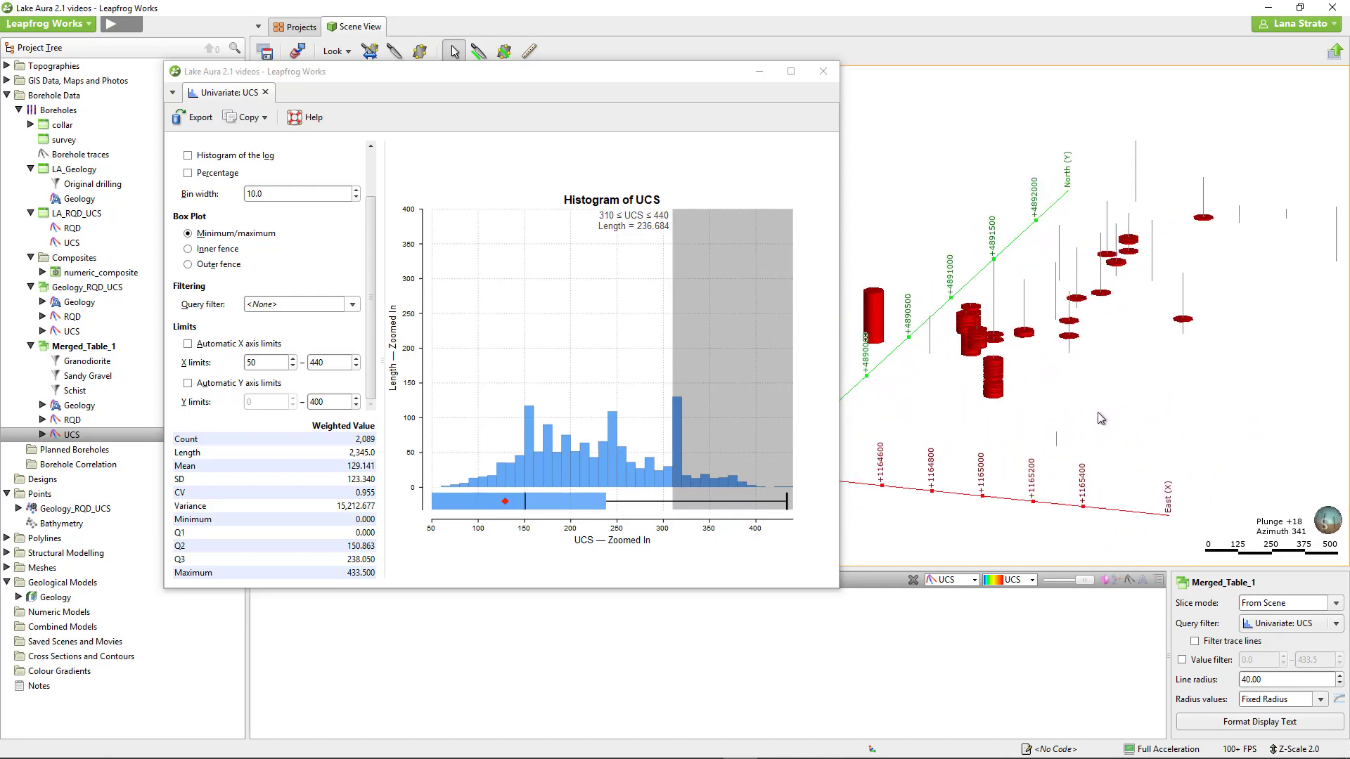
click(974, 581)
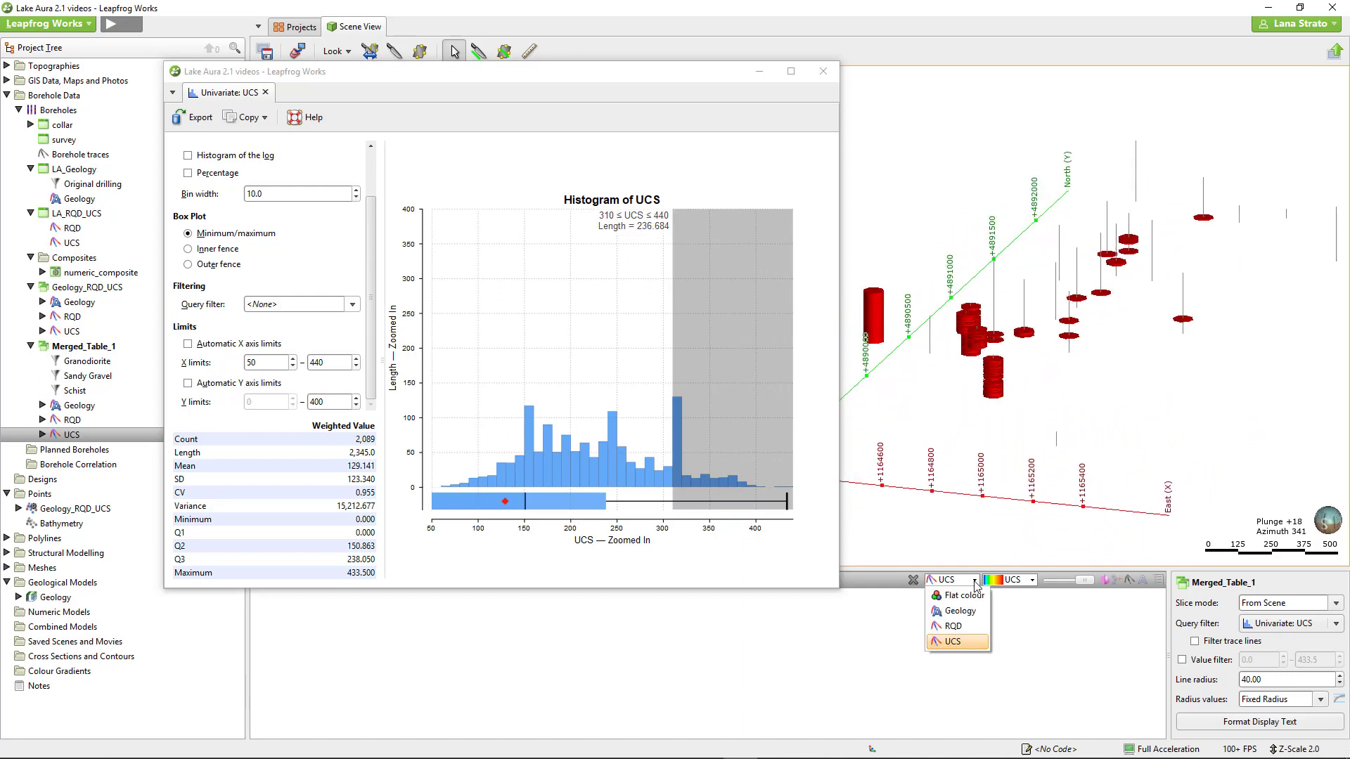
click(982, 617)
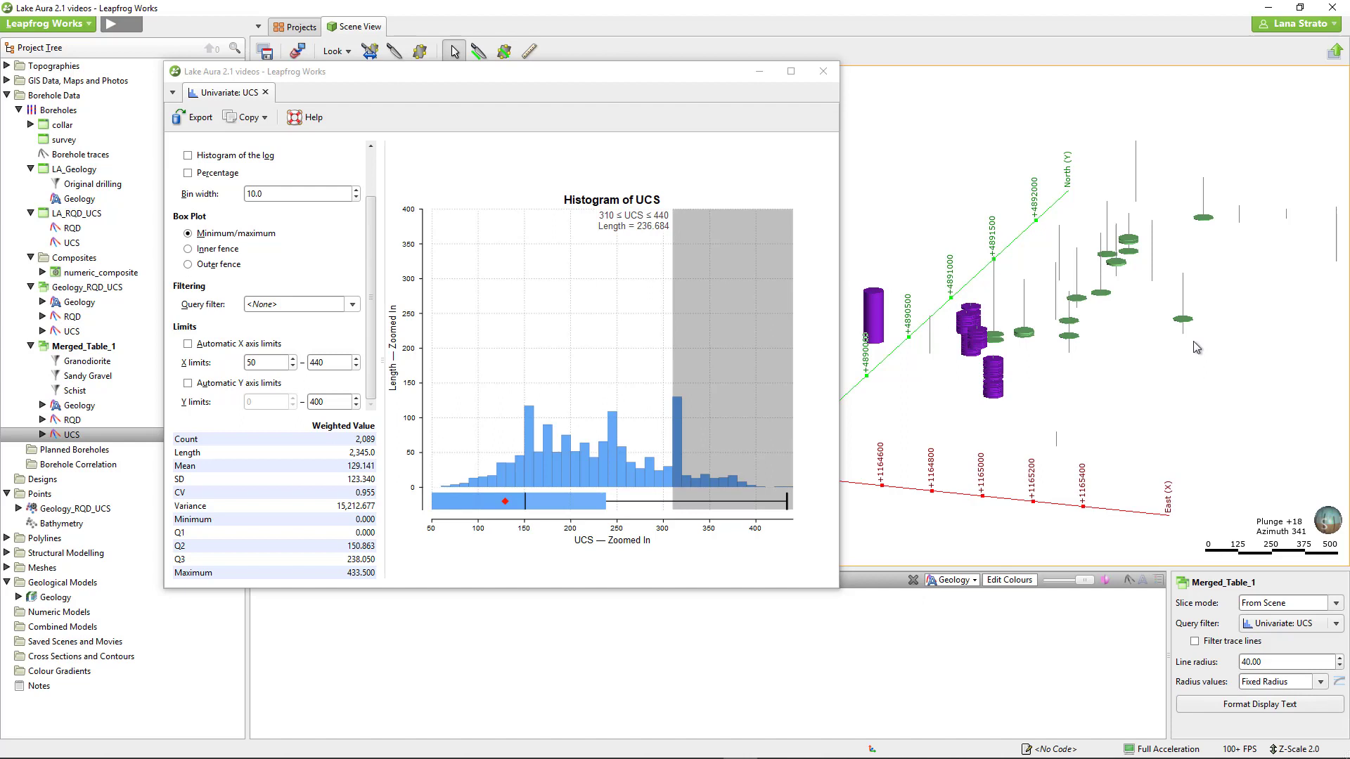
mouse_move(1187, 357)
mouse_down()
mouse_move(1144, 329)
mouse_move(1185, 345)
mouse_up()
click(1158, 580)
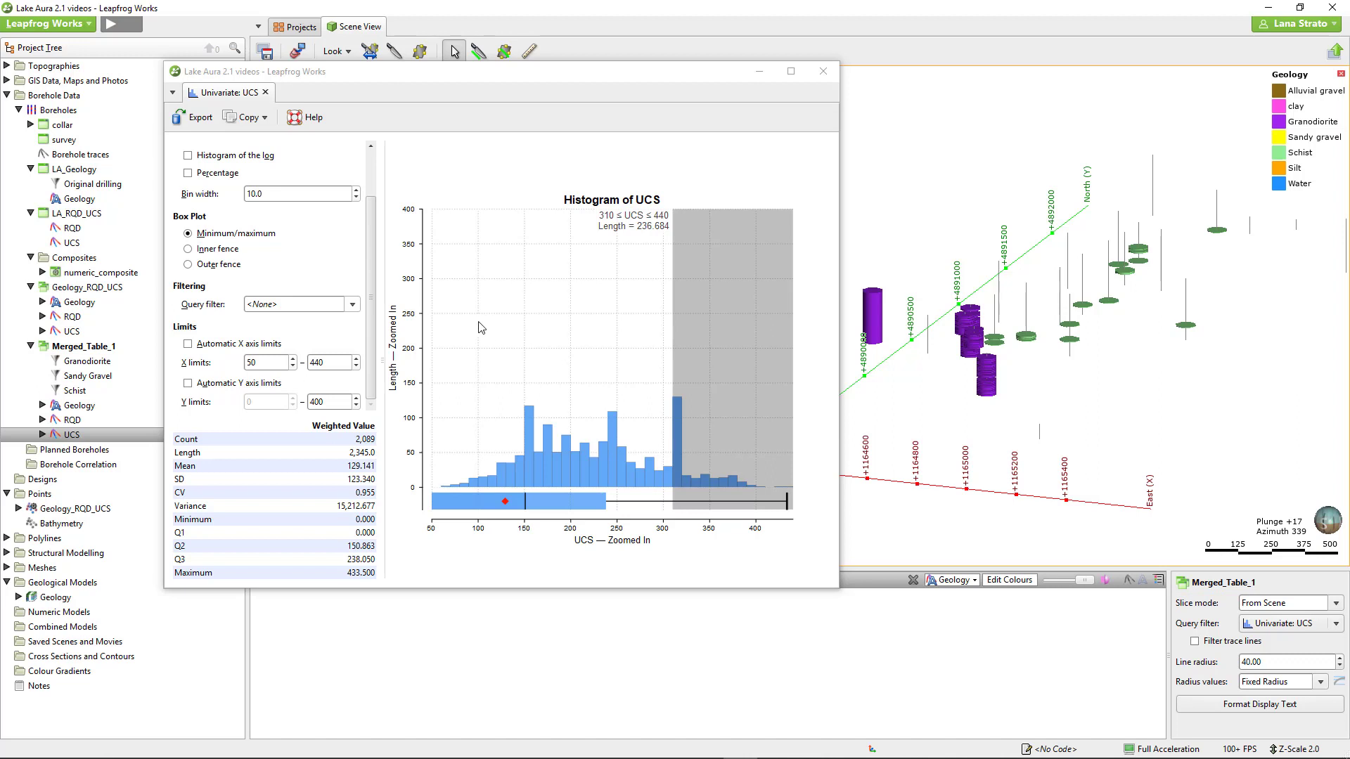
click(354, 304)
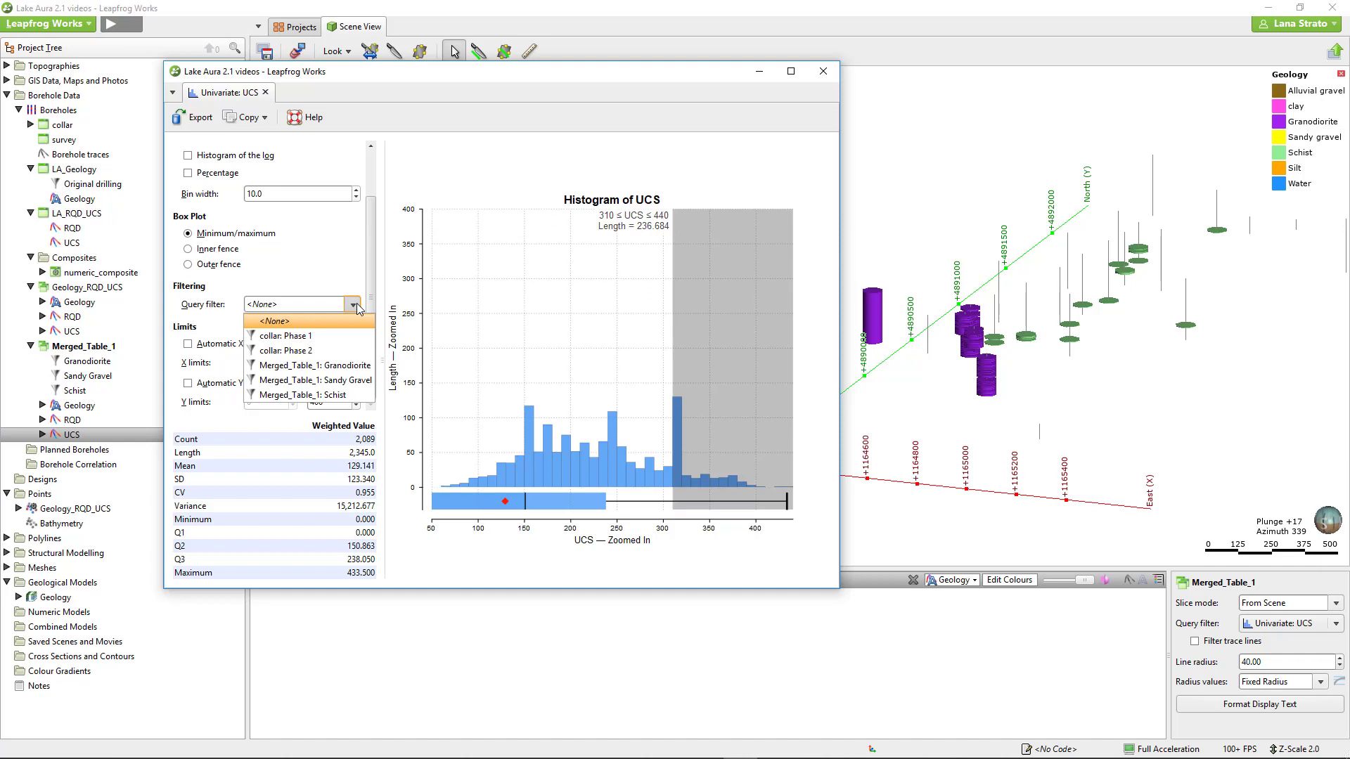
Restrict the UCS statistics to the Merged_Table_1: Granodiorite query filter
click(366, 367)
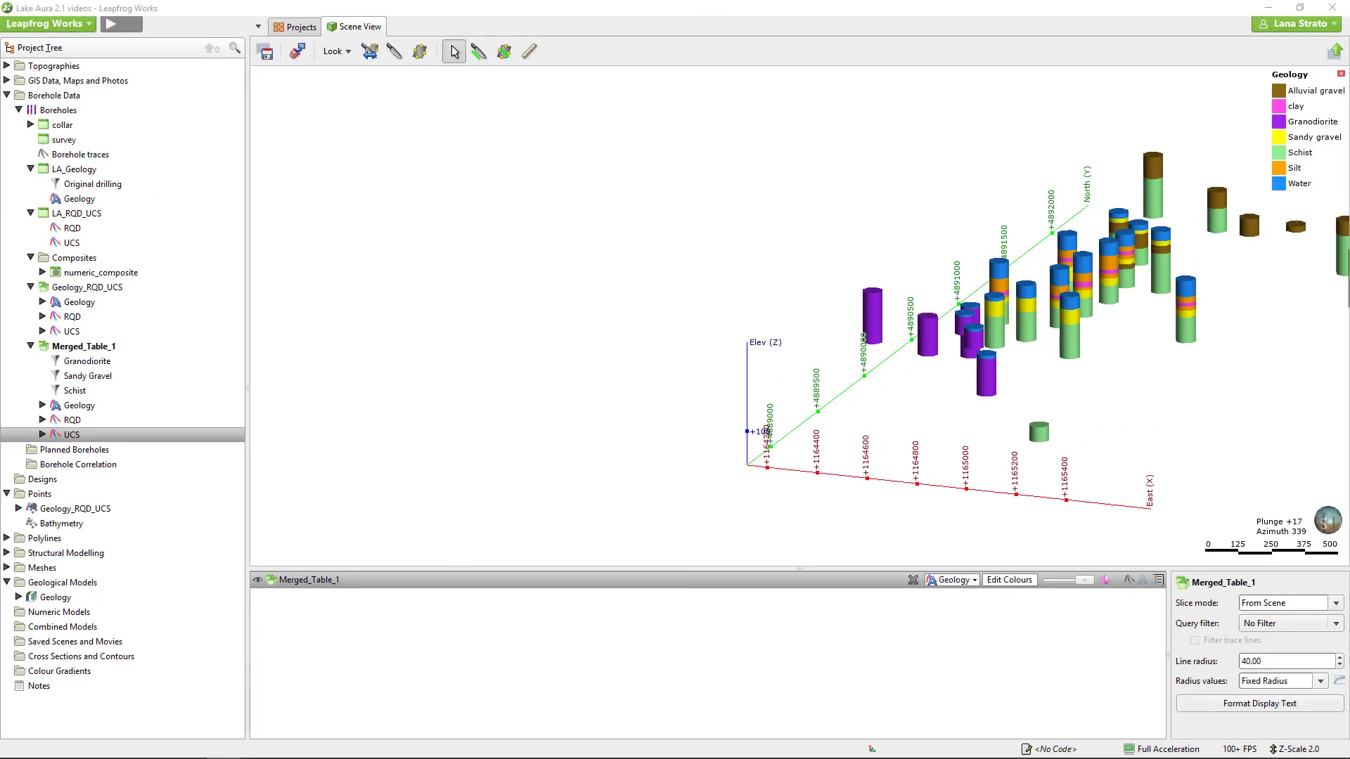
Create a UCS vs RQD scatter plot of Merged_Table_1, keeping default axes and linear scale
right_click(125, 346)
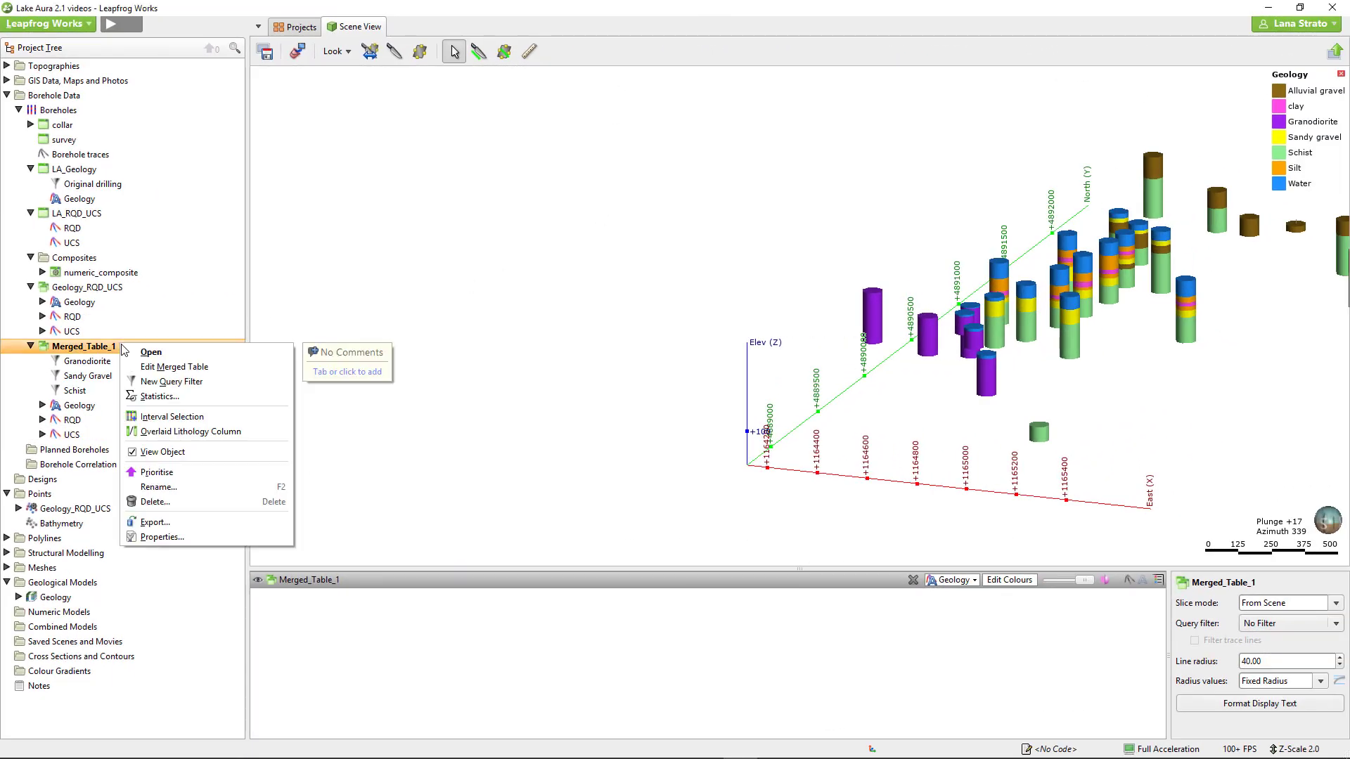
click(194, 401)
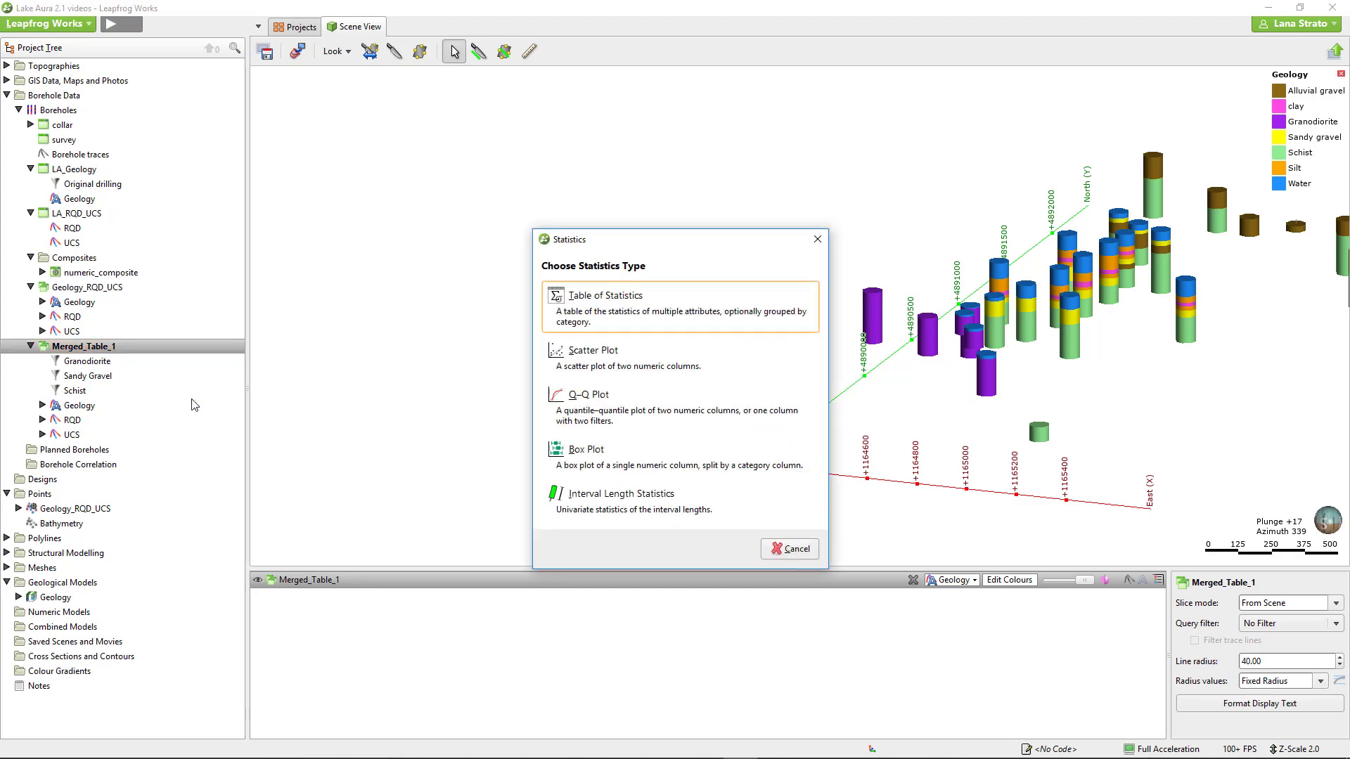
click(744, 360)
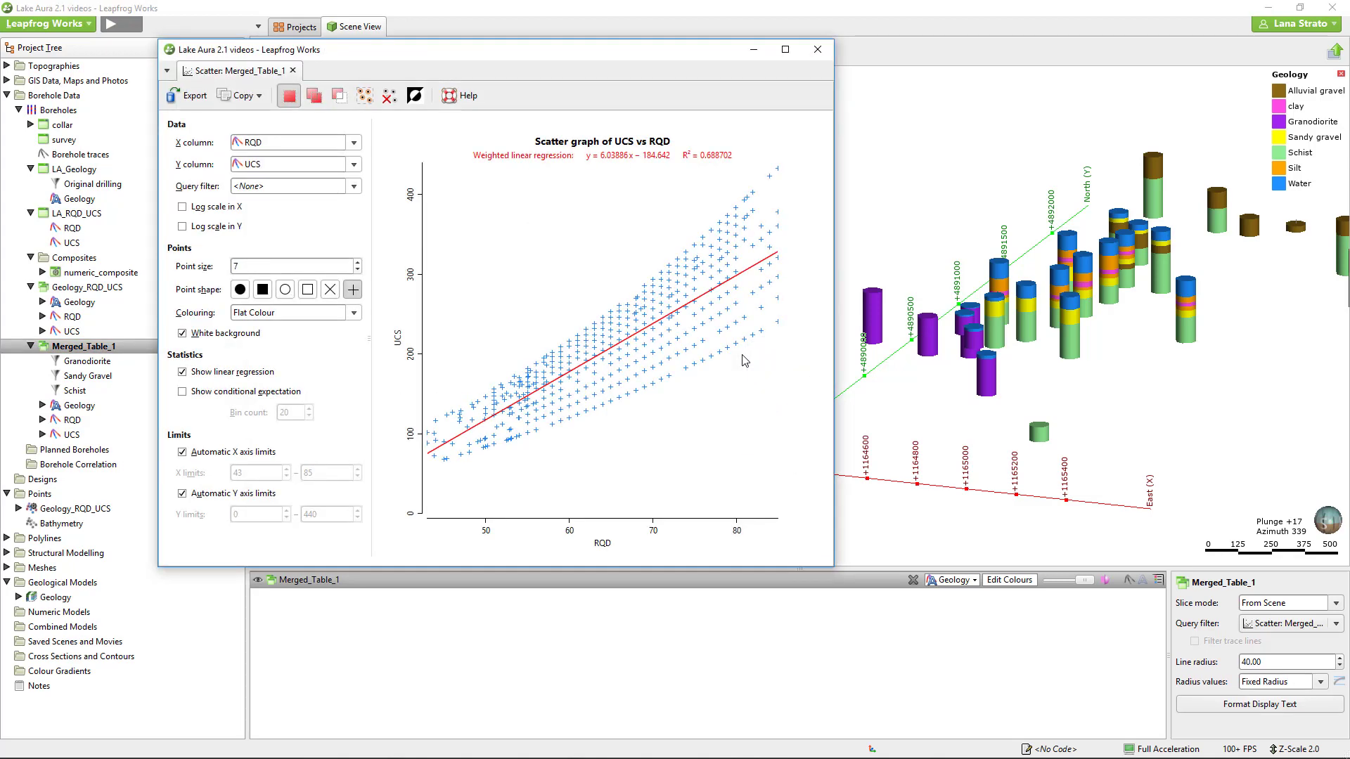
click(356, 143)
click(357, 144)
click(356, 164)
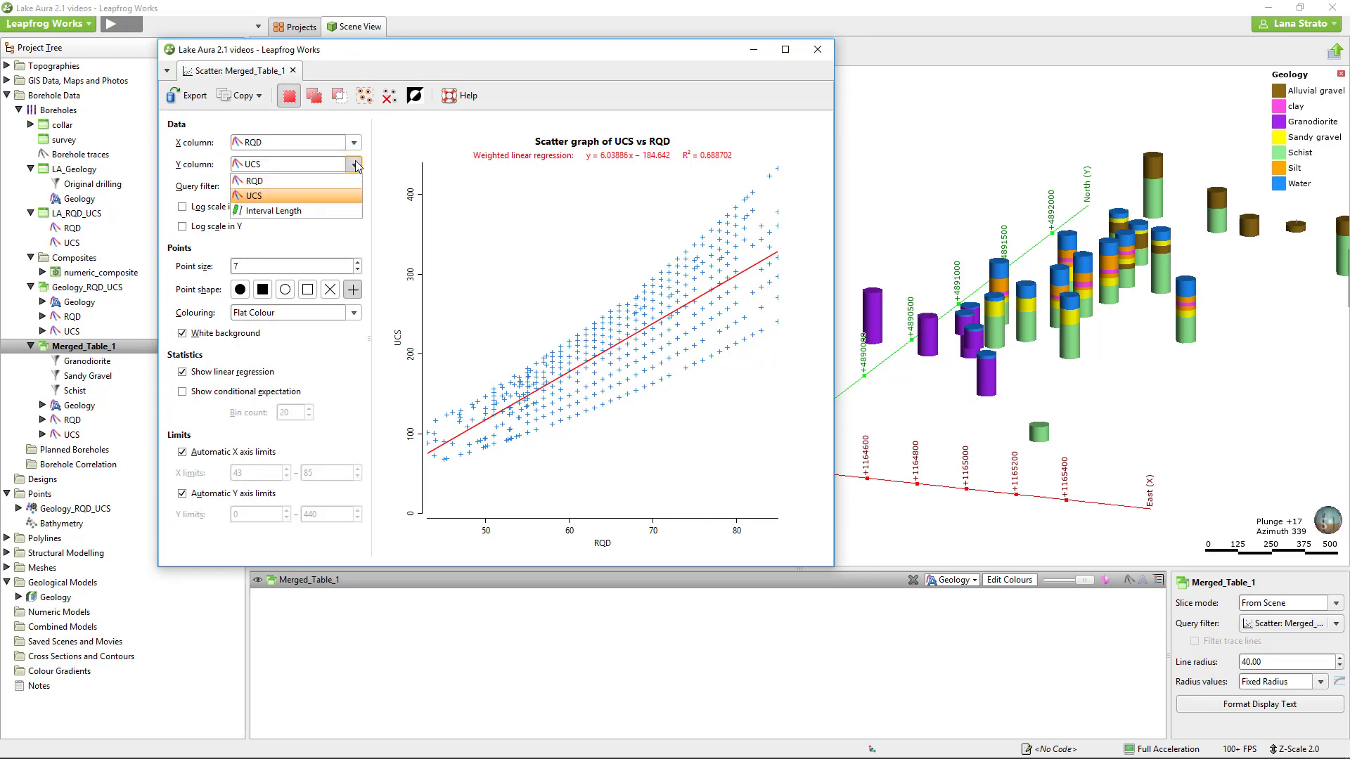
click(356, 165)
click(209, 211)
click(209, 211)
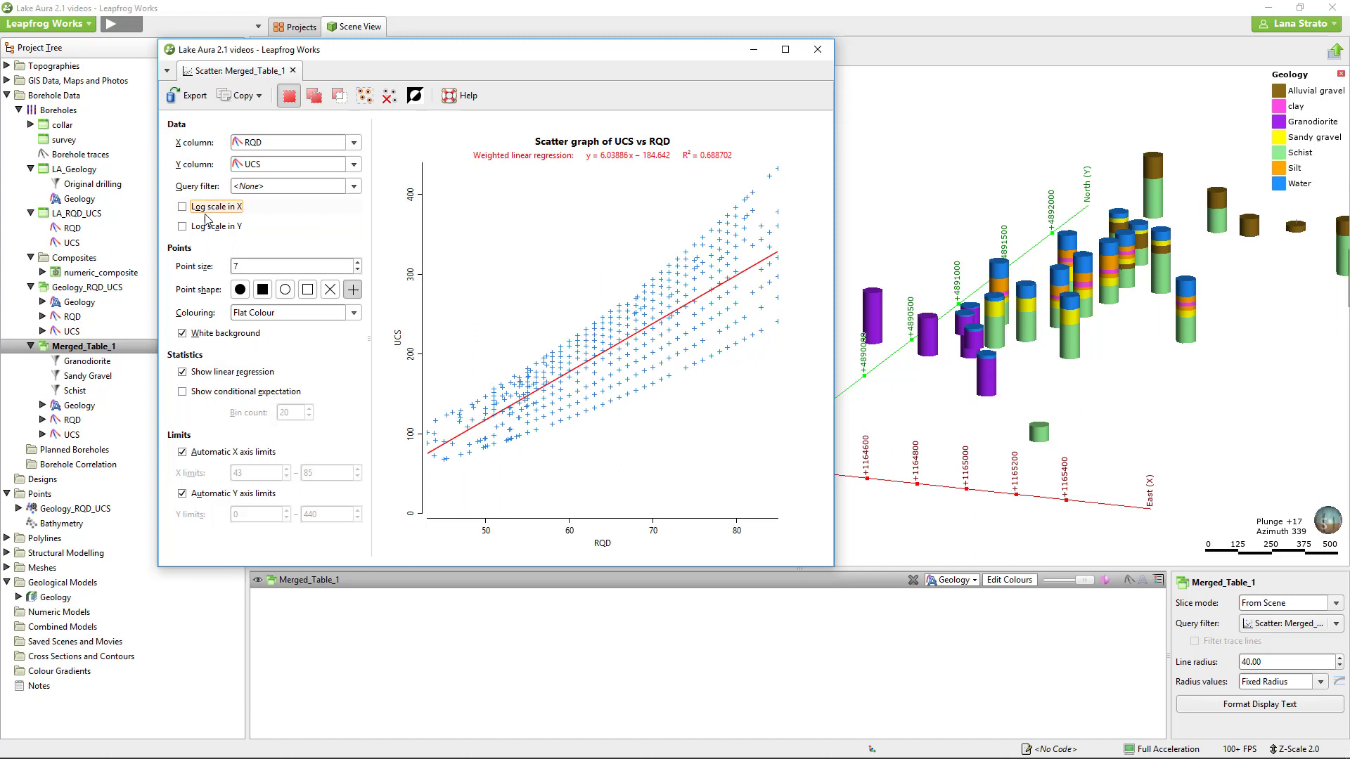
Colour the scatter points by Geology and filter the plot to Schist
click(314, 313)
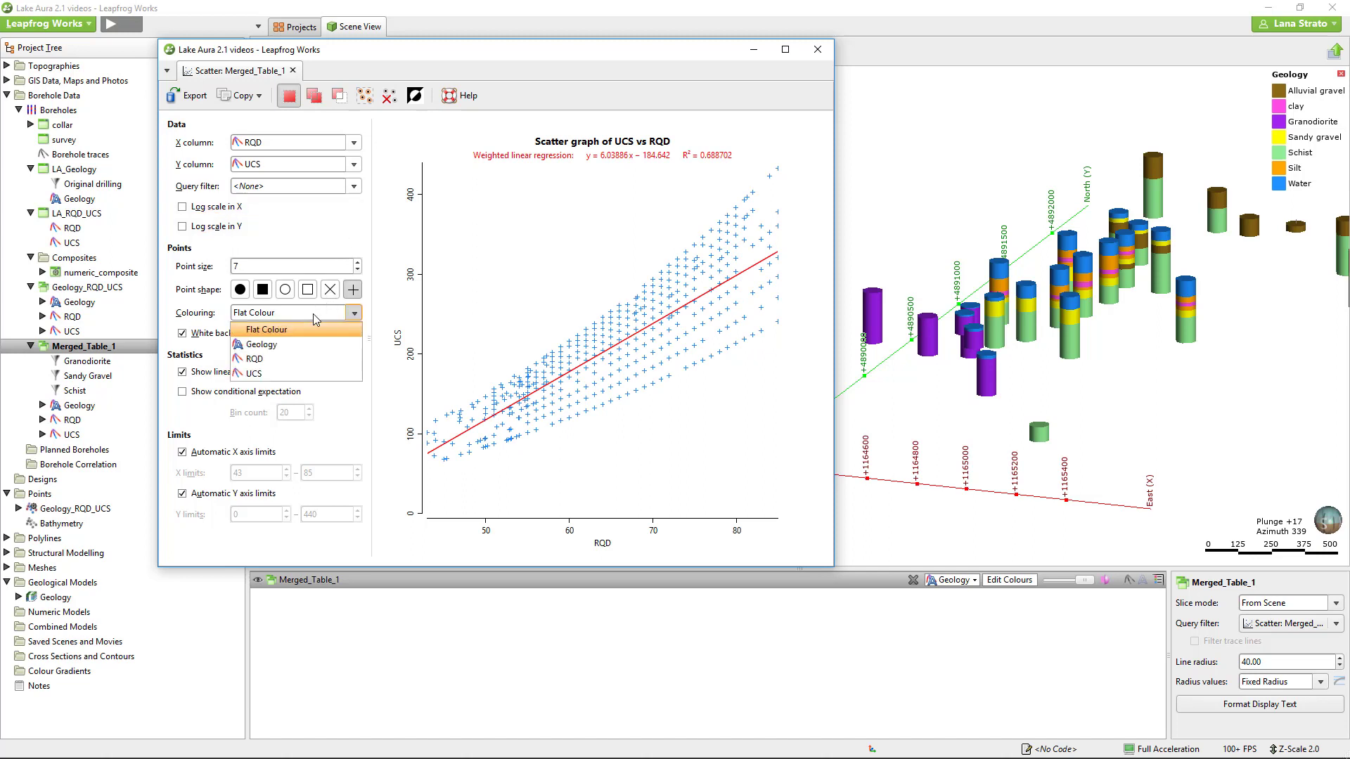
click(325, 351)
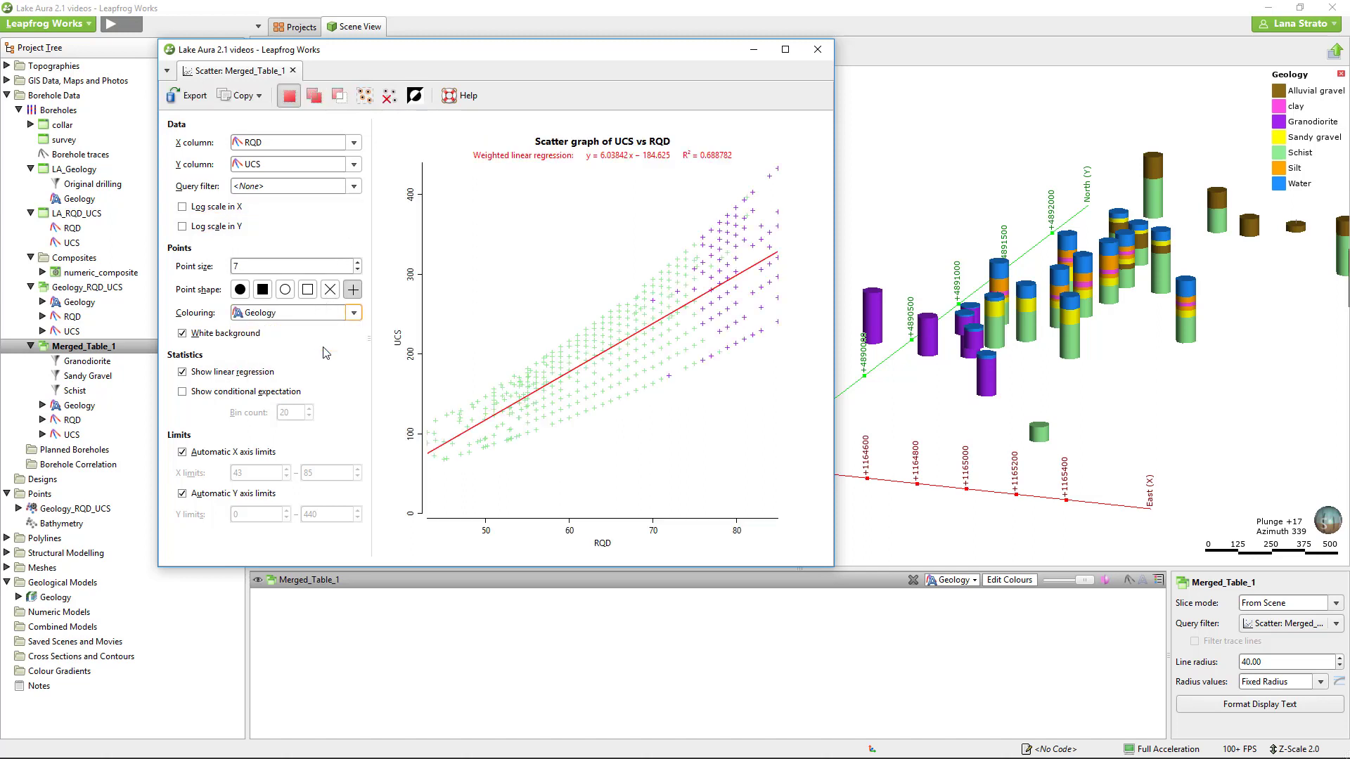
click(354, 187)
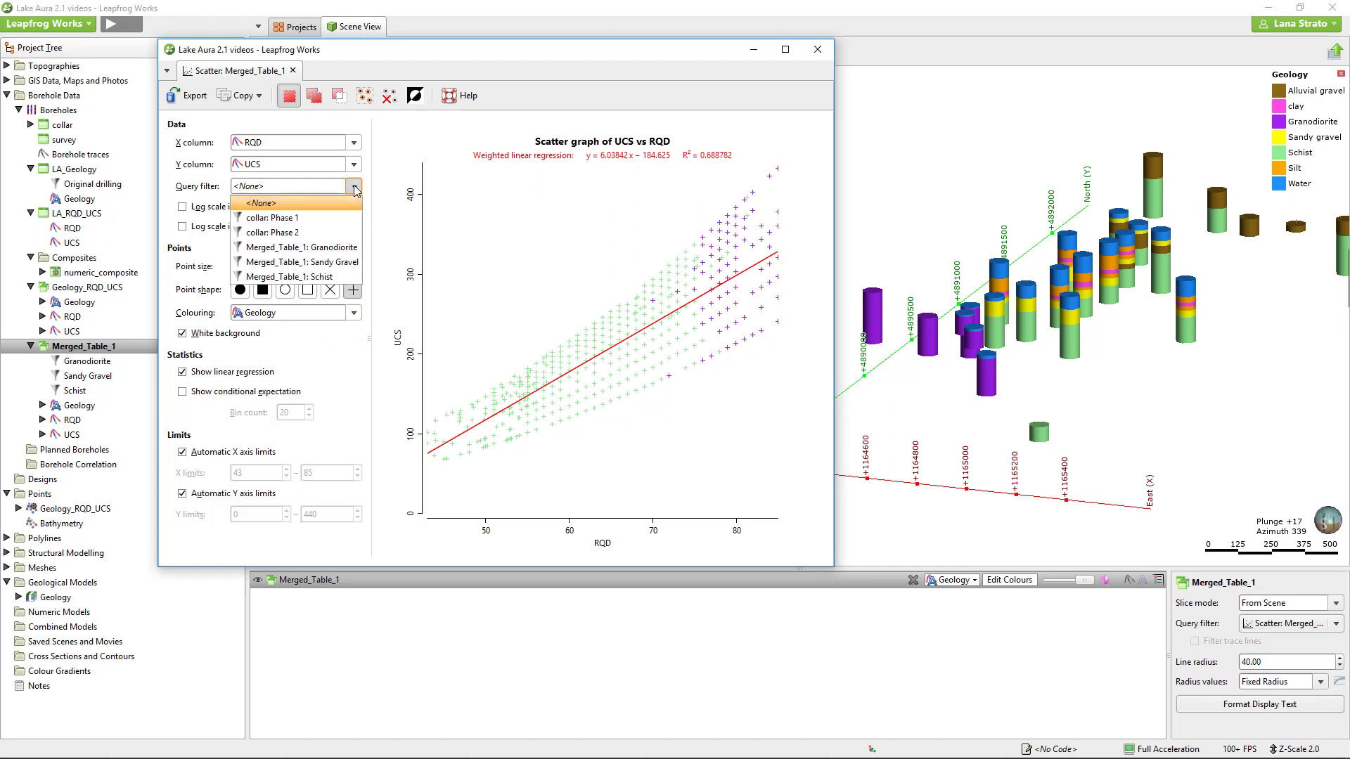
click(346, 278)
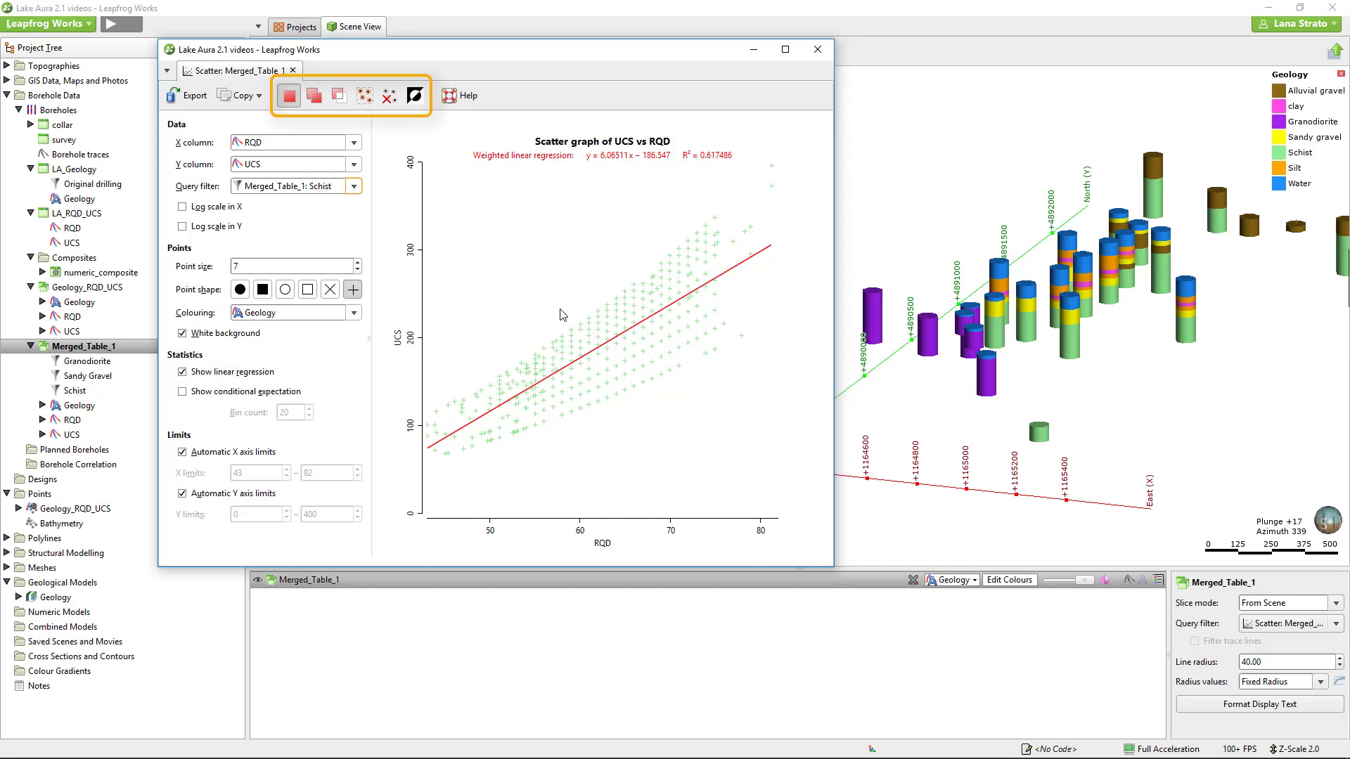
Try lasso point selections with add/remove modes, clear them, and show conditional expectation
mouse_move(620, 281)
mouse_down()
mouse_move(624, 368)
mouse_move(685, 382)
mouse_move(697, 319)
mouse_move(659, 279)
mouse_move(619, 278)
mouse_up()
mouse_move(689, 217)
mouse_down()
mouse_move(649, 278)
mouse_move(734, 345)
mouse_move(729, 260)
mouse_move(679, 223)
mouse_up()
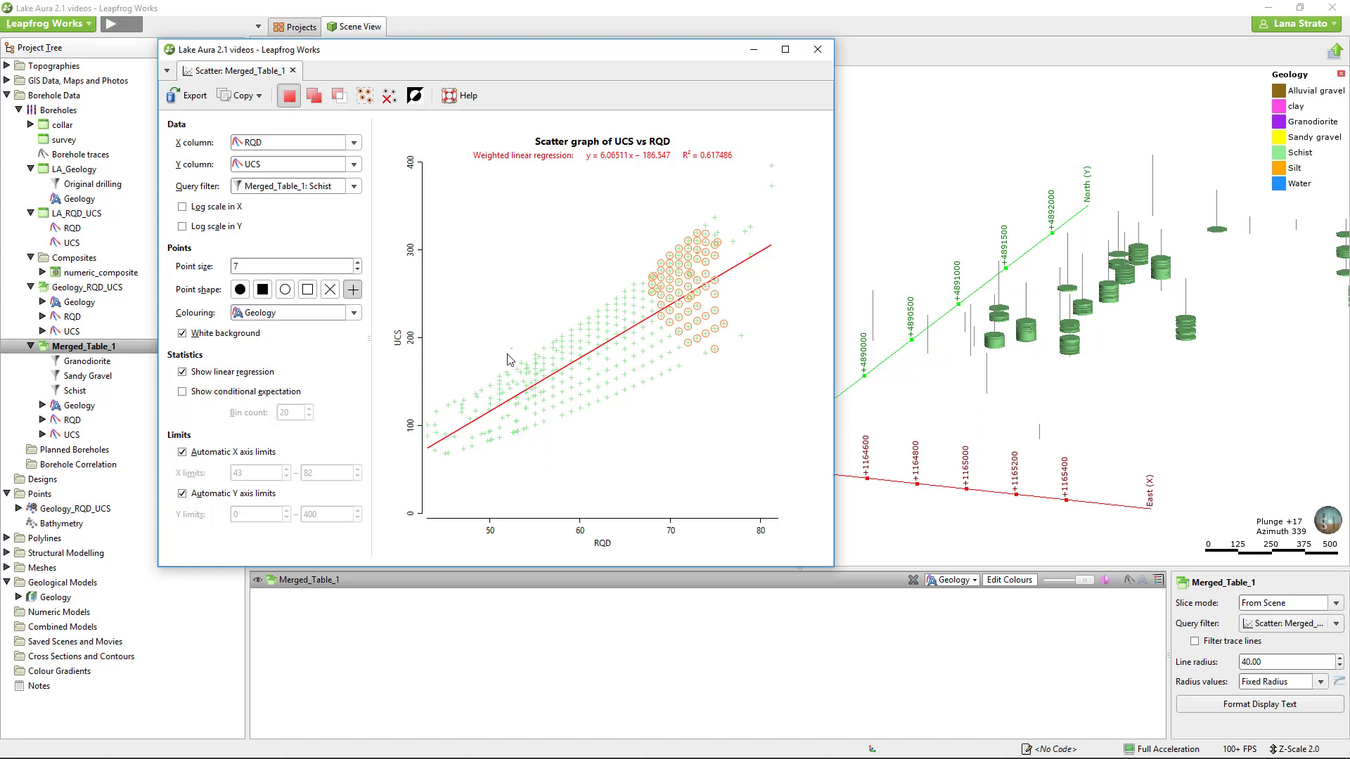
mouse_move(507, 352)
mouse_down()
mouse_move(588, 433)
mouse_move(571, 367)
mouse_move(515, 346)
mouse_move(527, 336)
mouse_move(566, 418)
mouse_move(599, 320)
mouse_move(559, 307)
mouse_up()
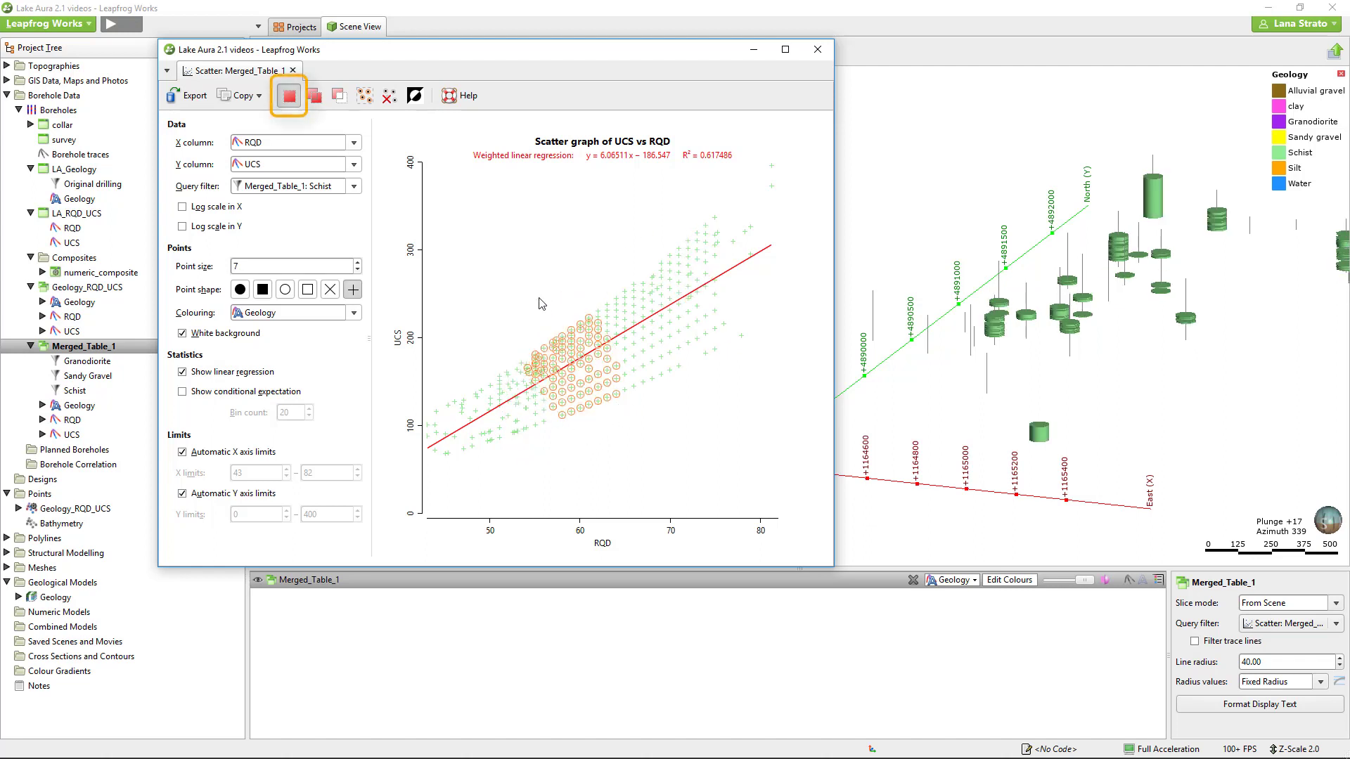
click(317, 99)
mouse_move(658, 230)
mouse_down()
mouse_move(656, 277)
mouse_move(715, 374)
mouse_move(658, 233)
mouse_up()
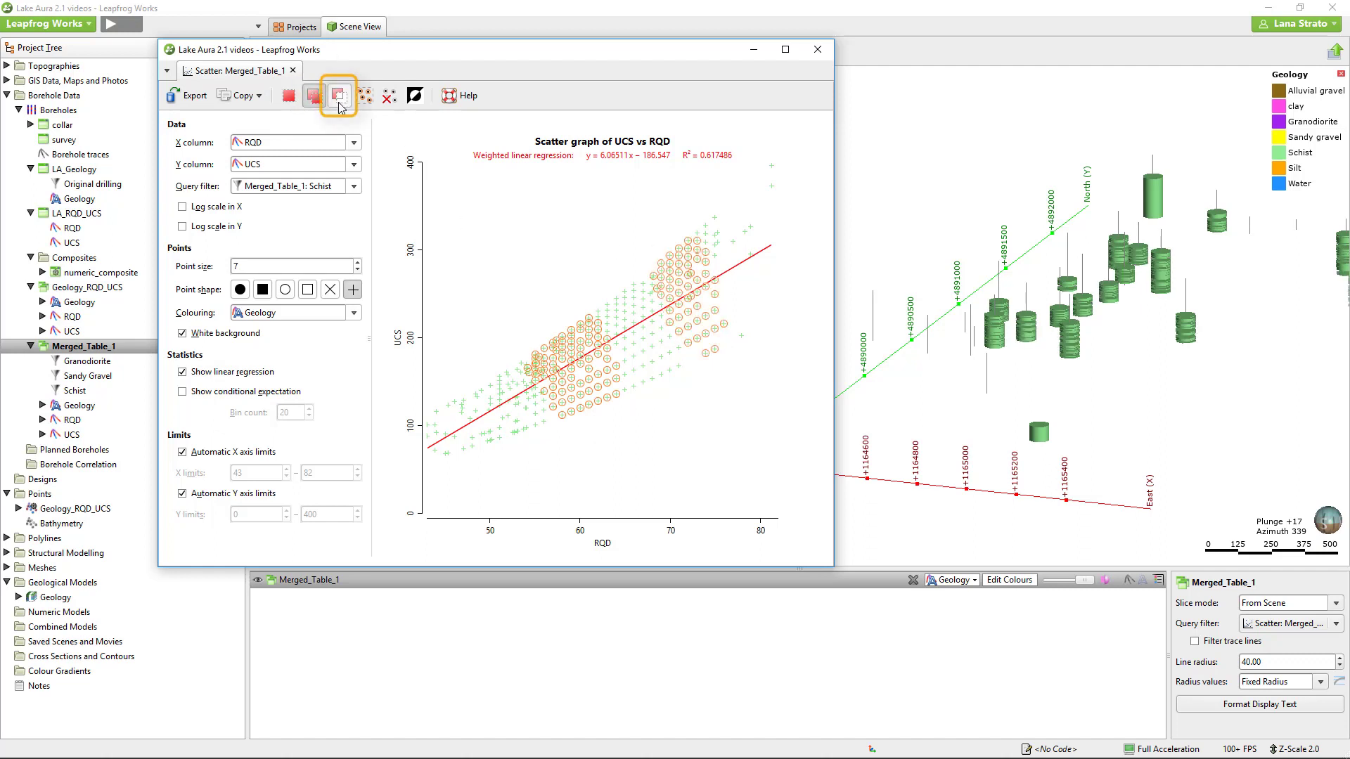
click(339, 97)
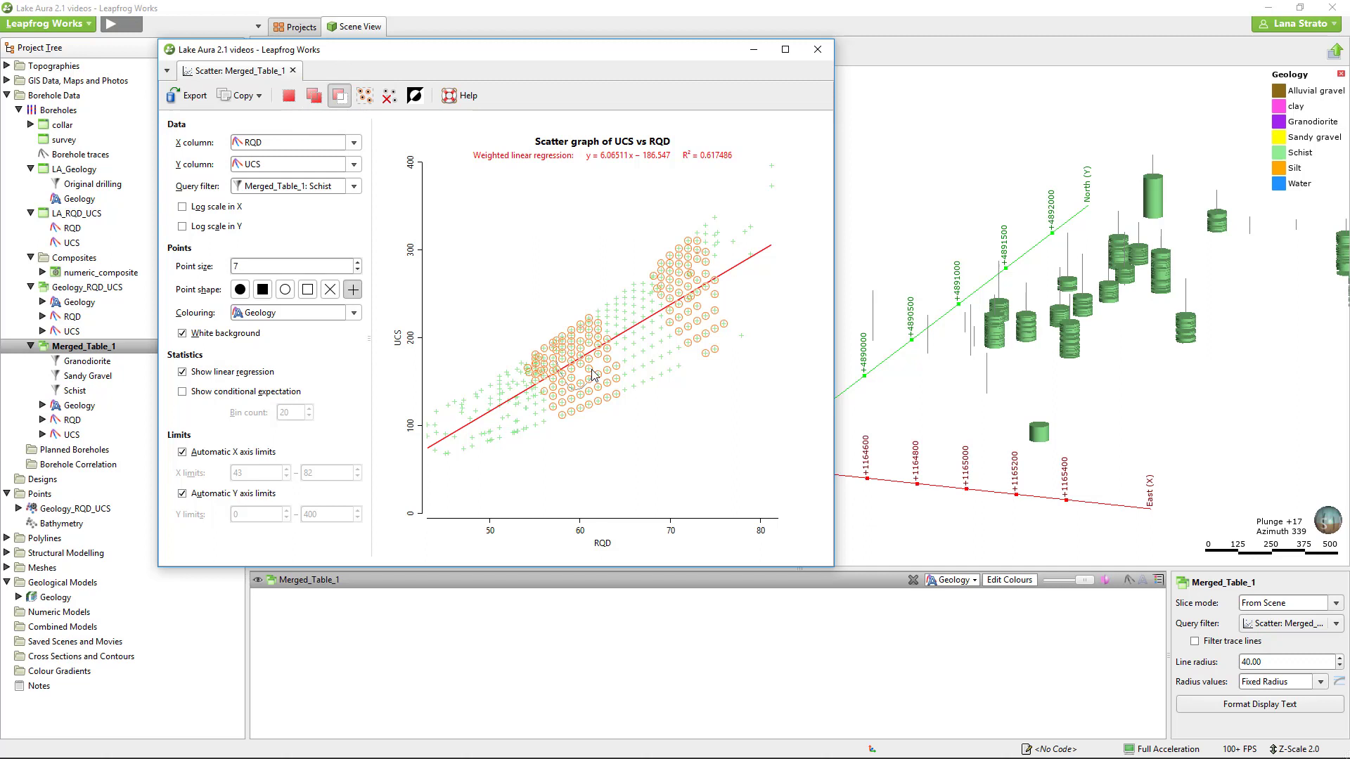
click(557, 365)
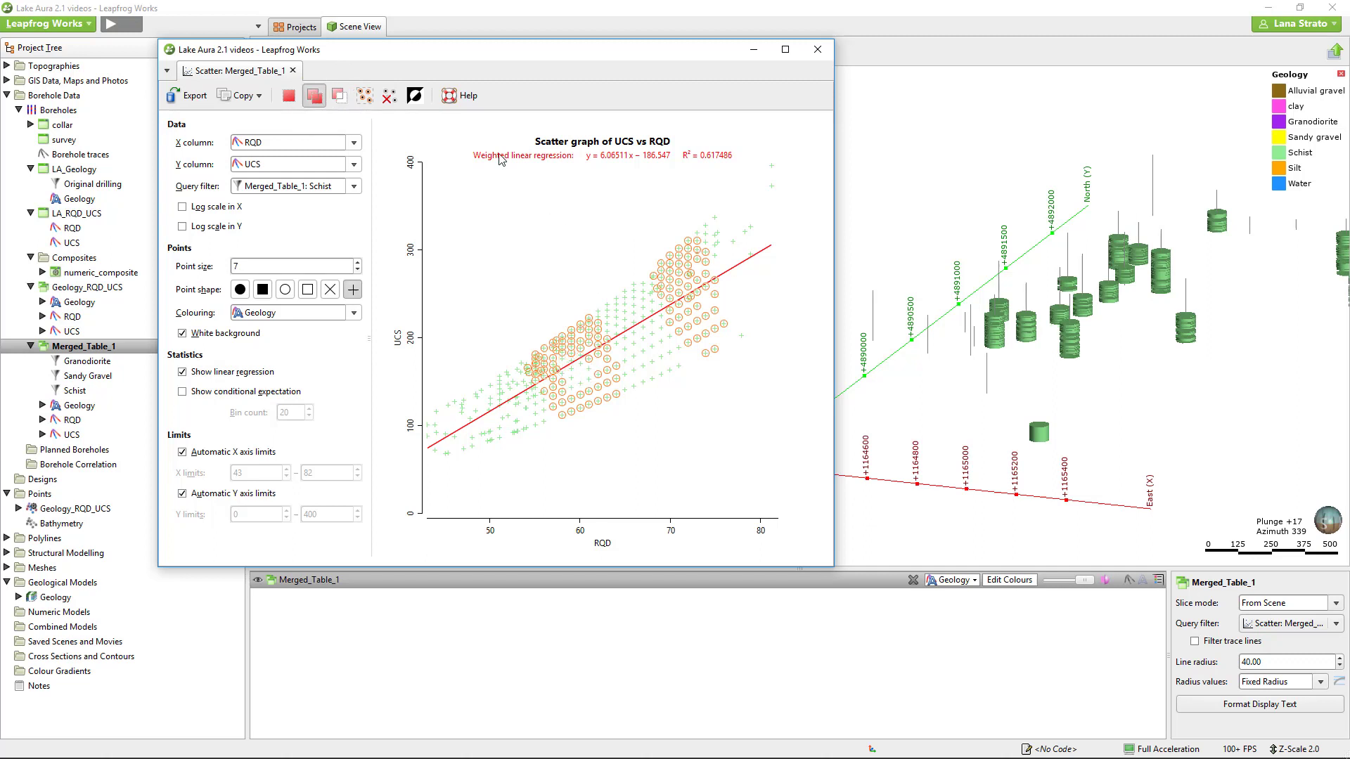
click(388, 97)
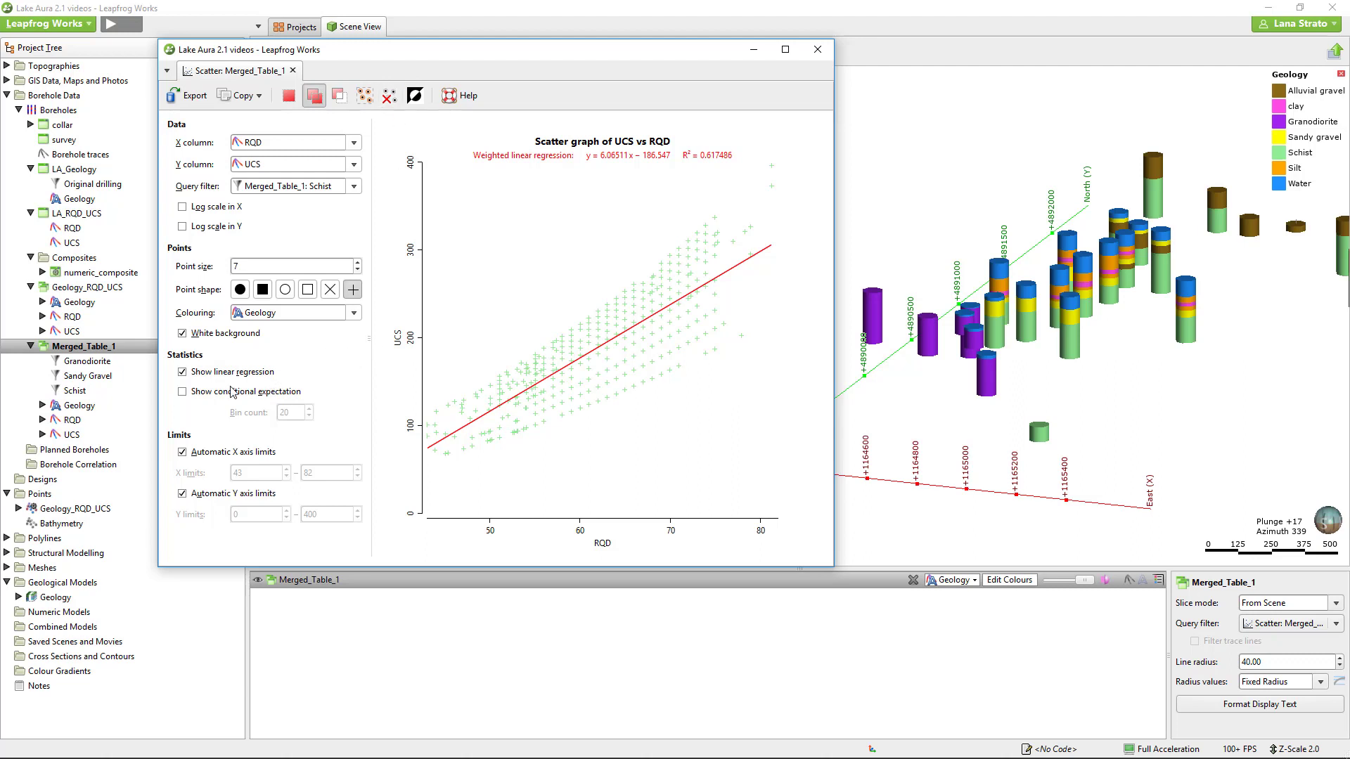
click(183, 393)
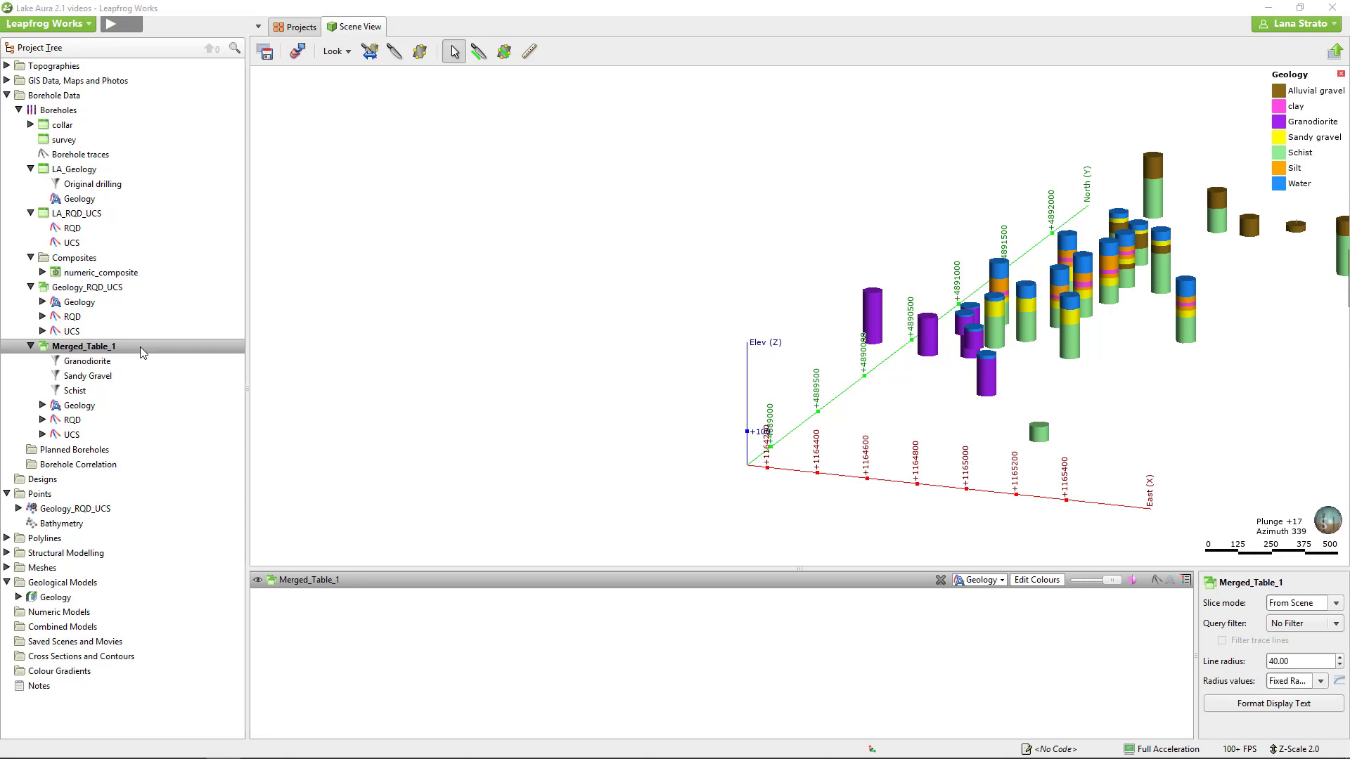
Start a new Q–Q plot for Merged_Table_1
right_click(141, 348)
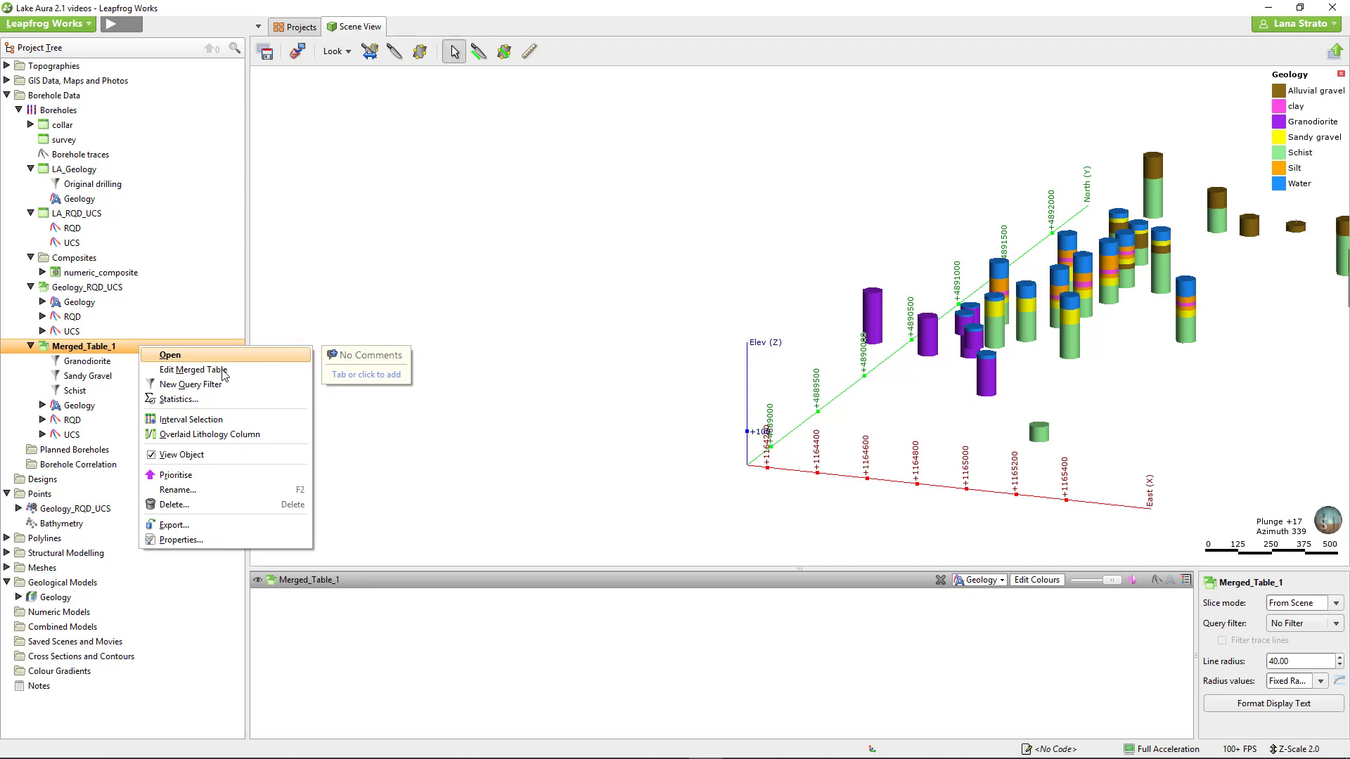
click(229, 399)
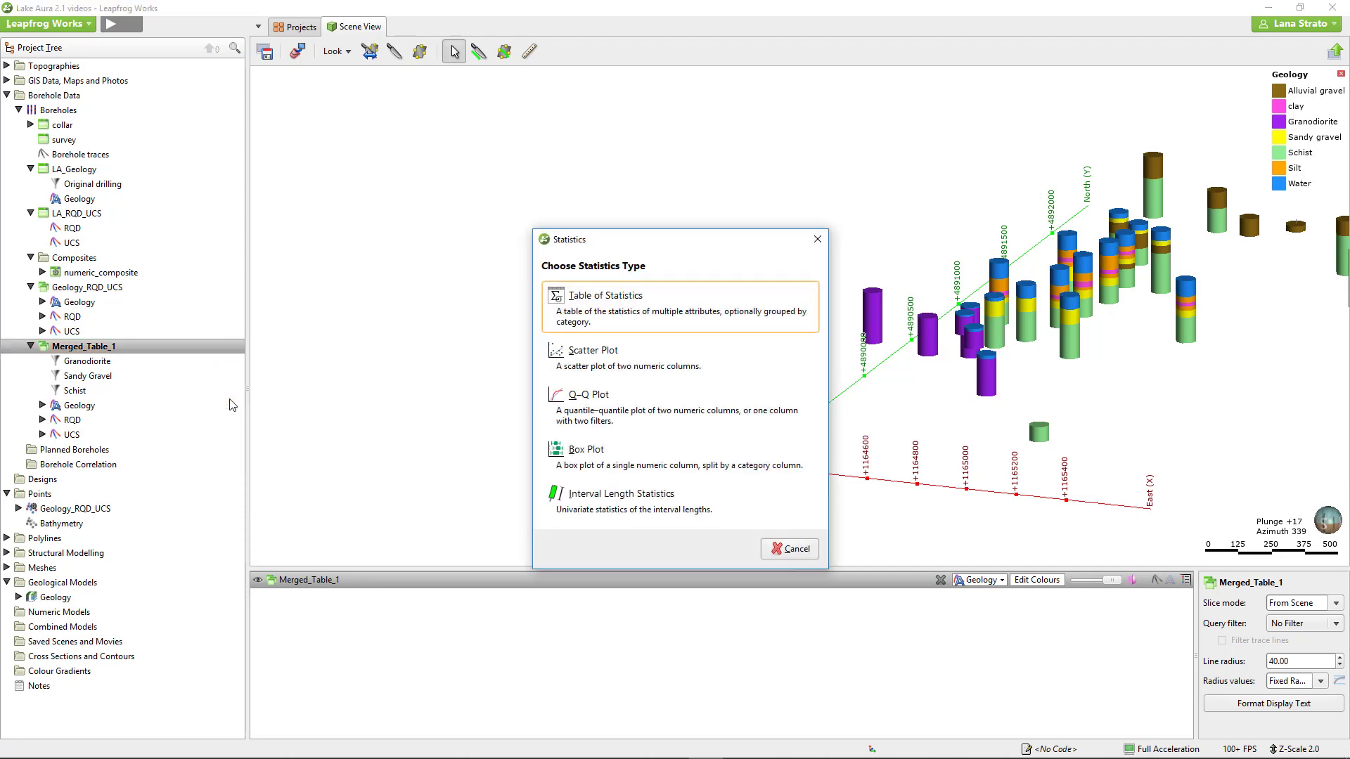
click(612, 401)
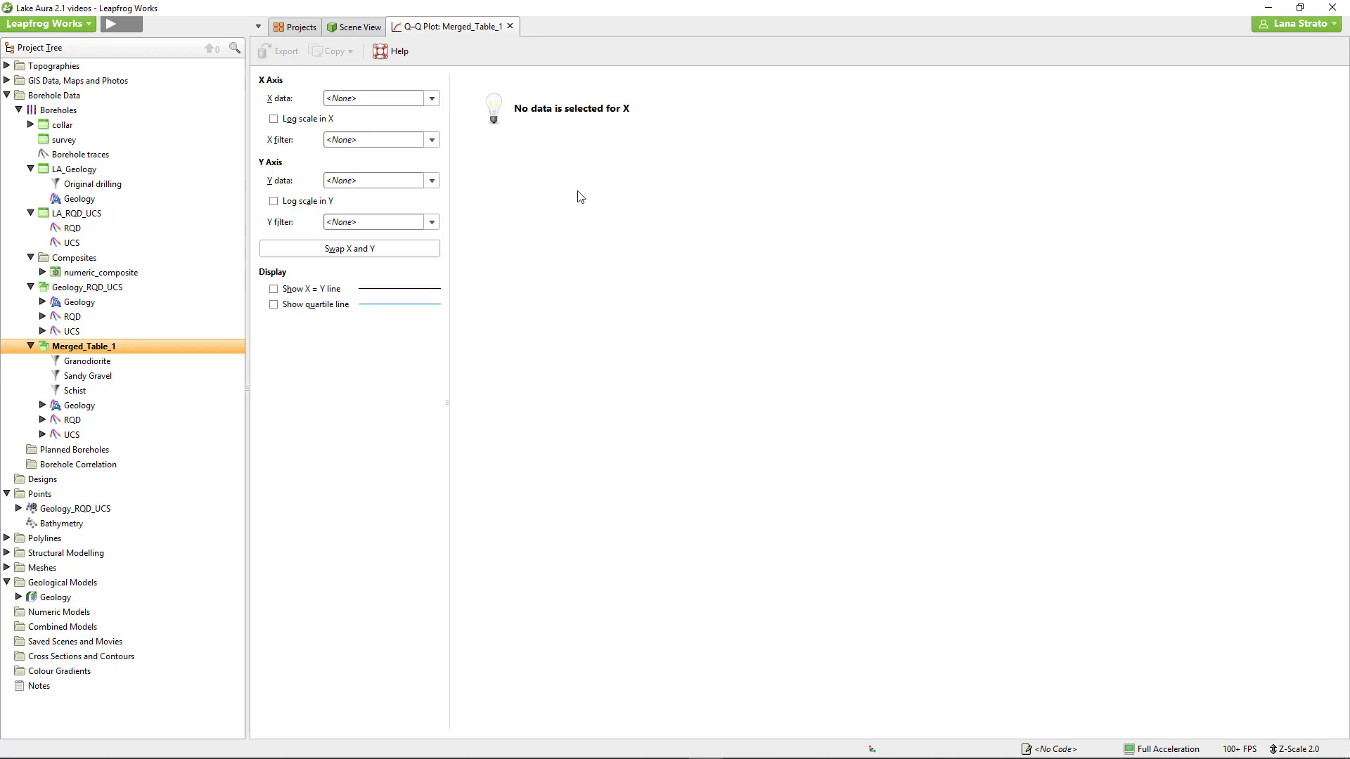
Plot RQD filtered to collar Phase 1 on X against RQD filtered to collar Phase 2 on Y
click(431, 99)
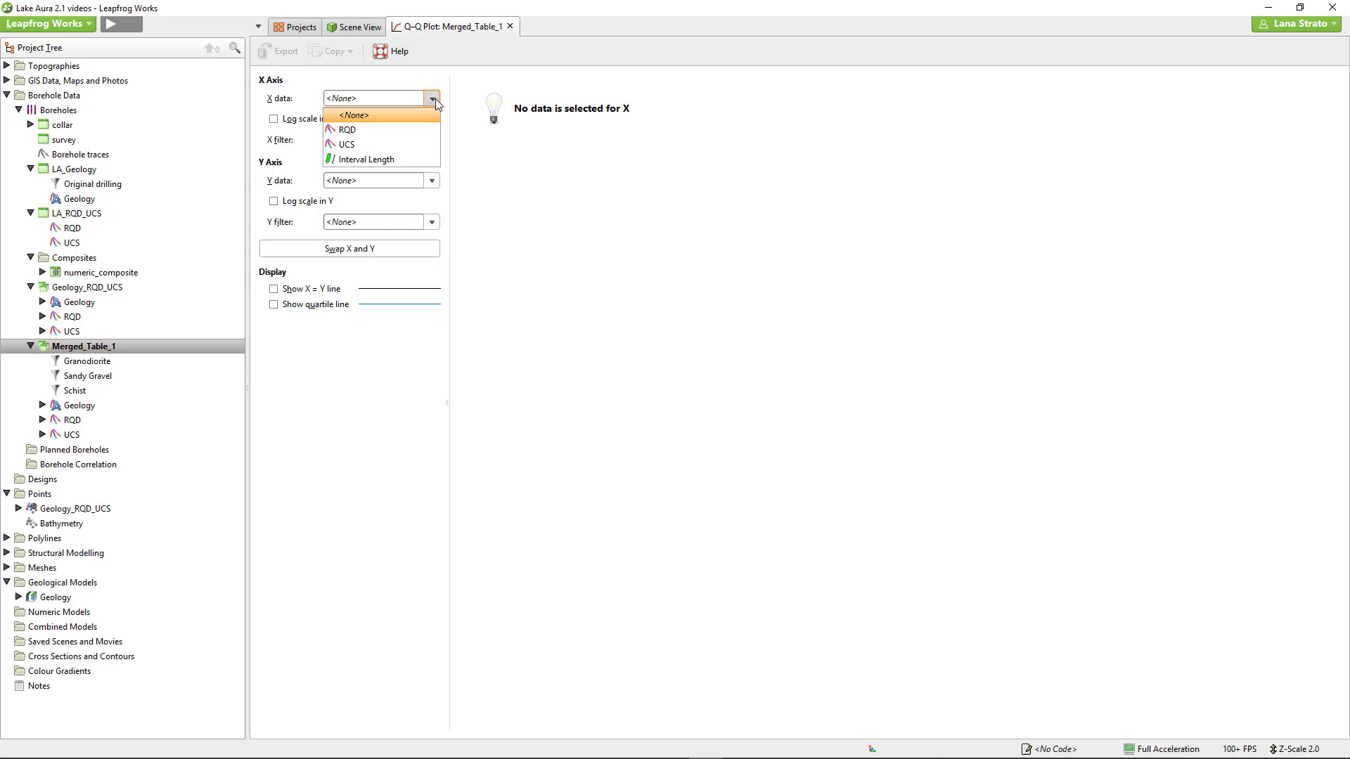
click(424, 126)
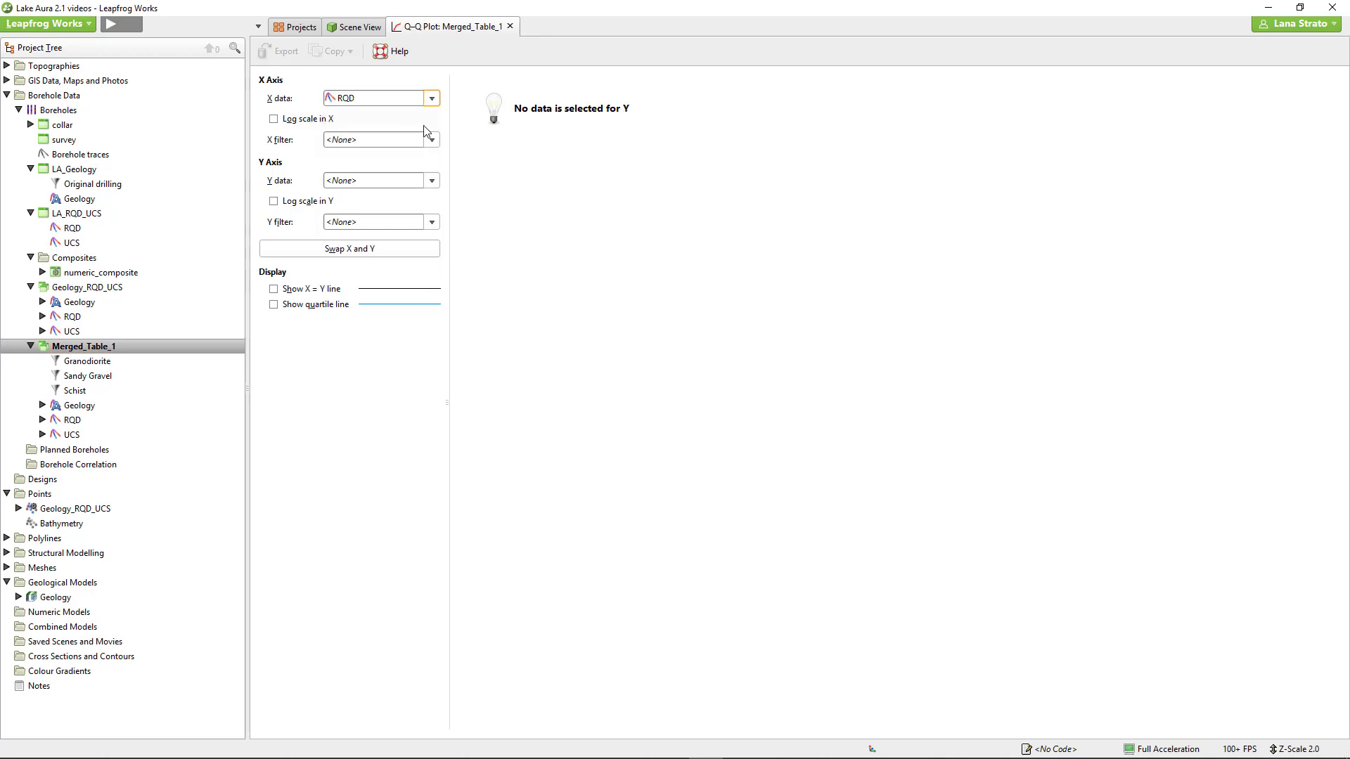
click(430, 139)
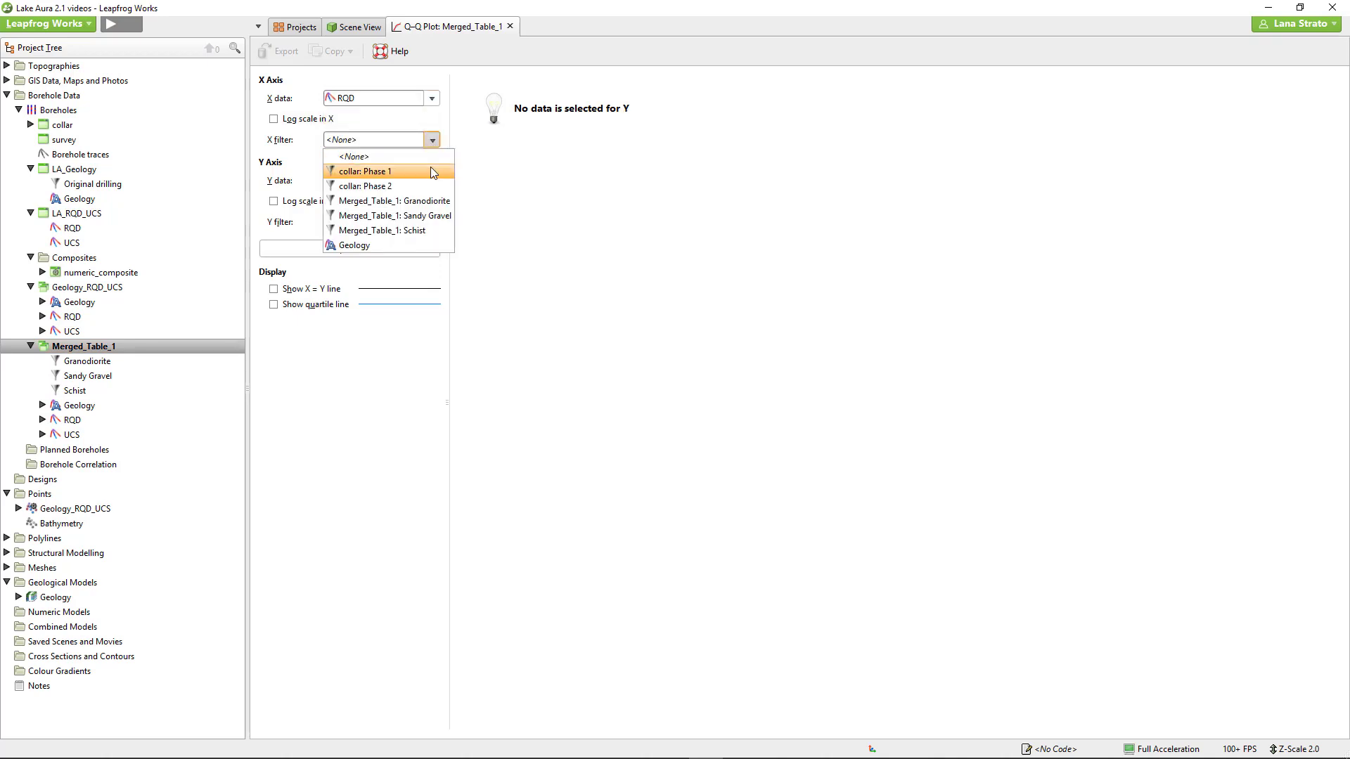
click(432, 171)
click(432, 202)
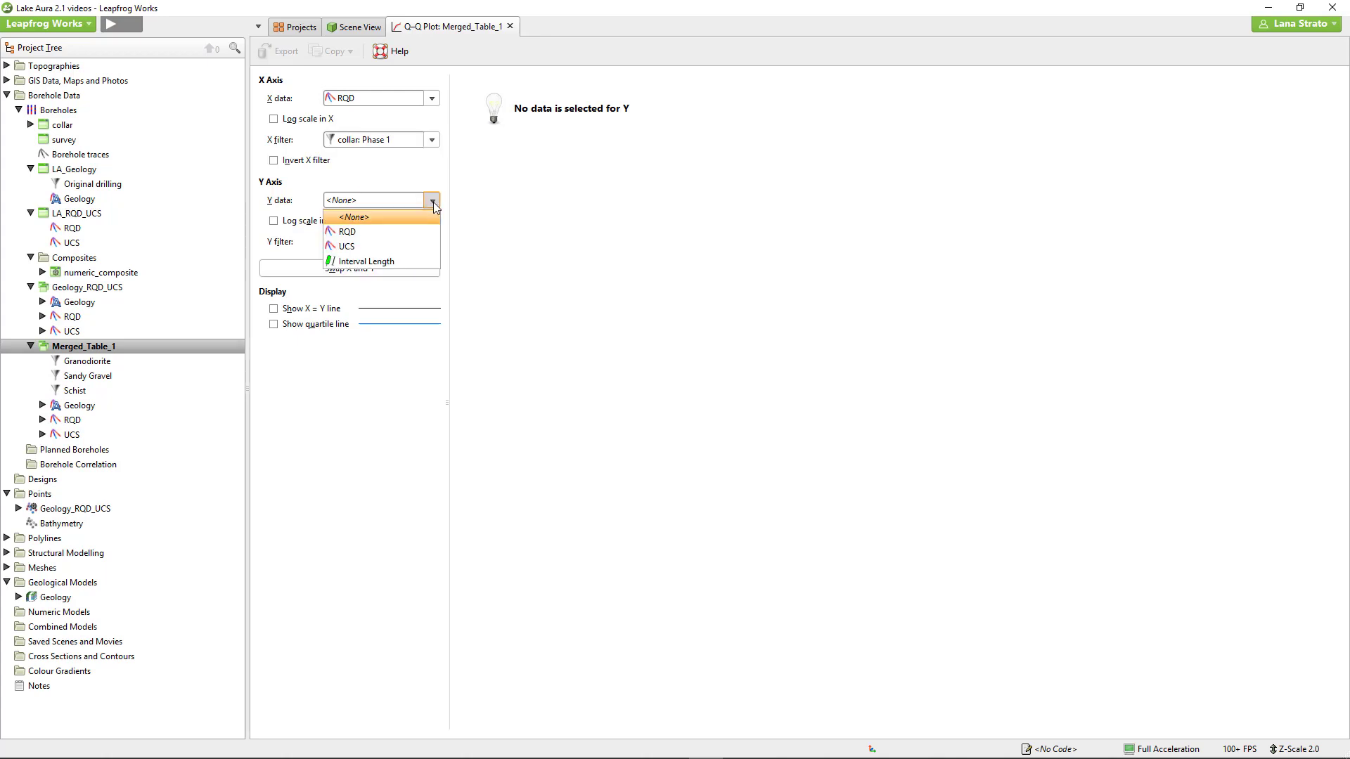
click(432, 231)
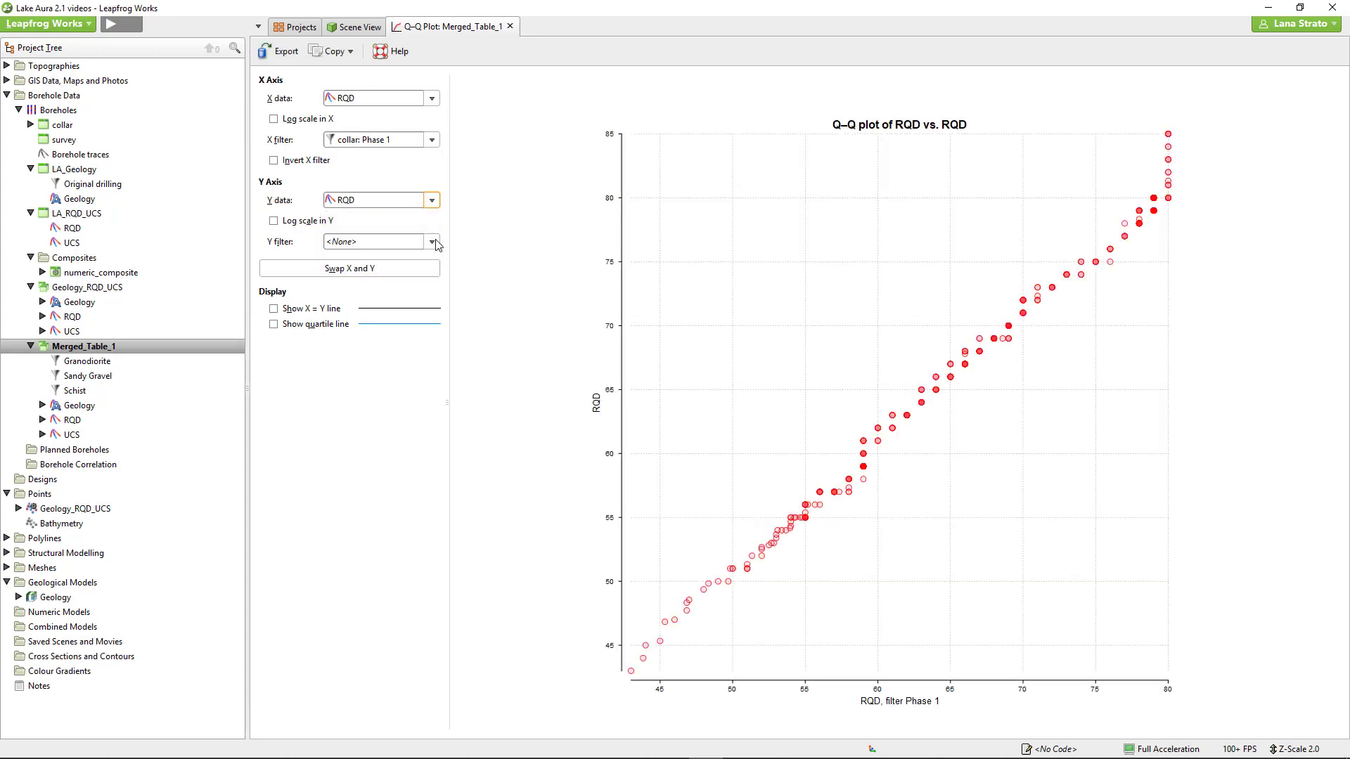
click(433, 241)
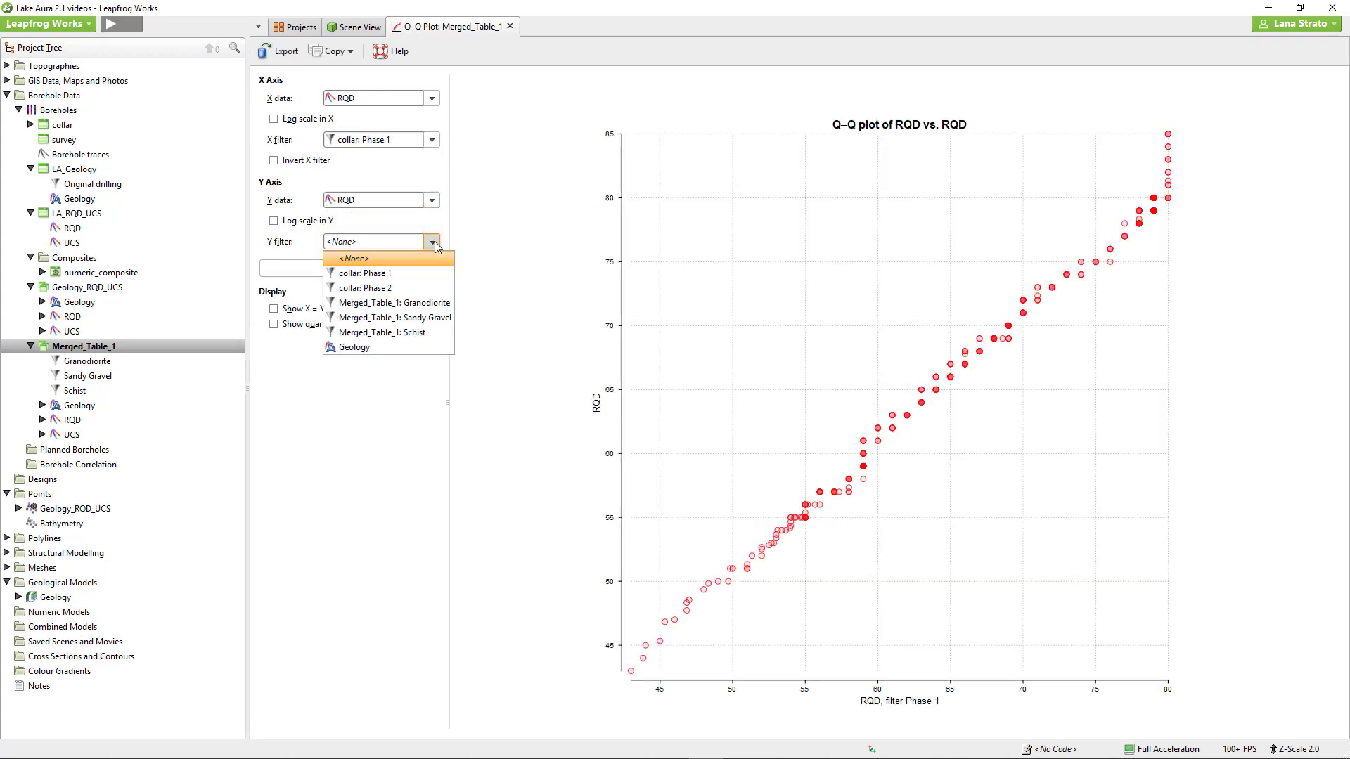
click(423, 287)
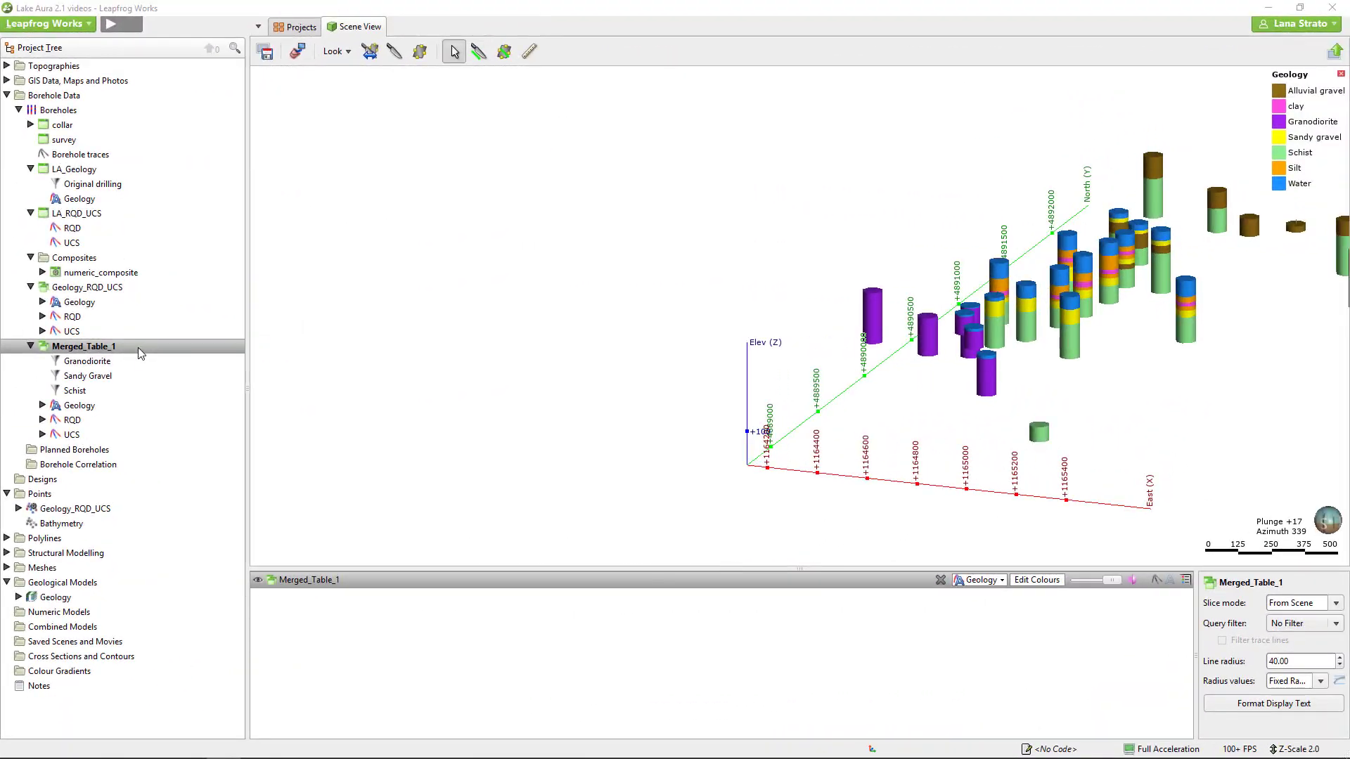
Start a new box plot for Merged_Table_1
right_click(223, 345)
click(220, 400)
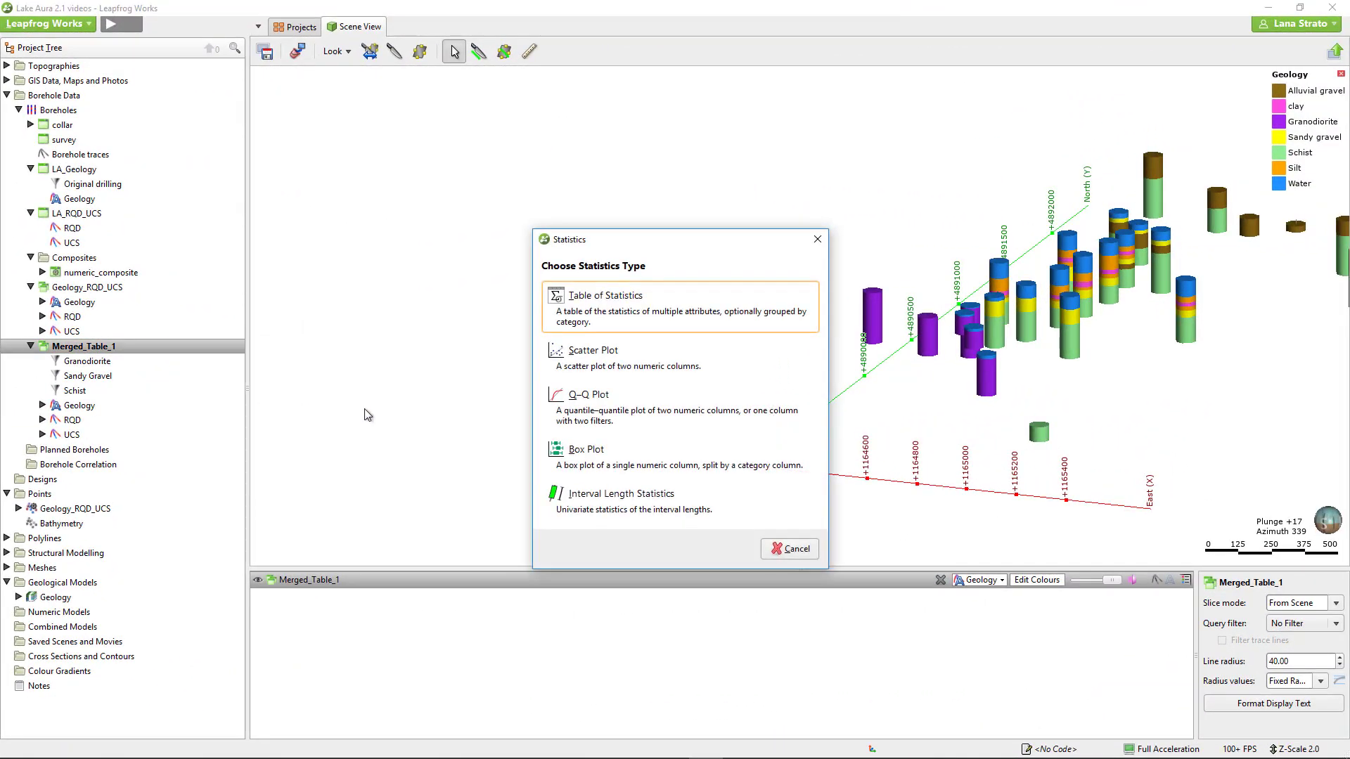
click(653, 458)
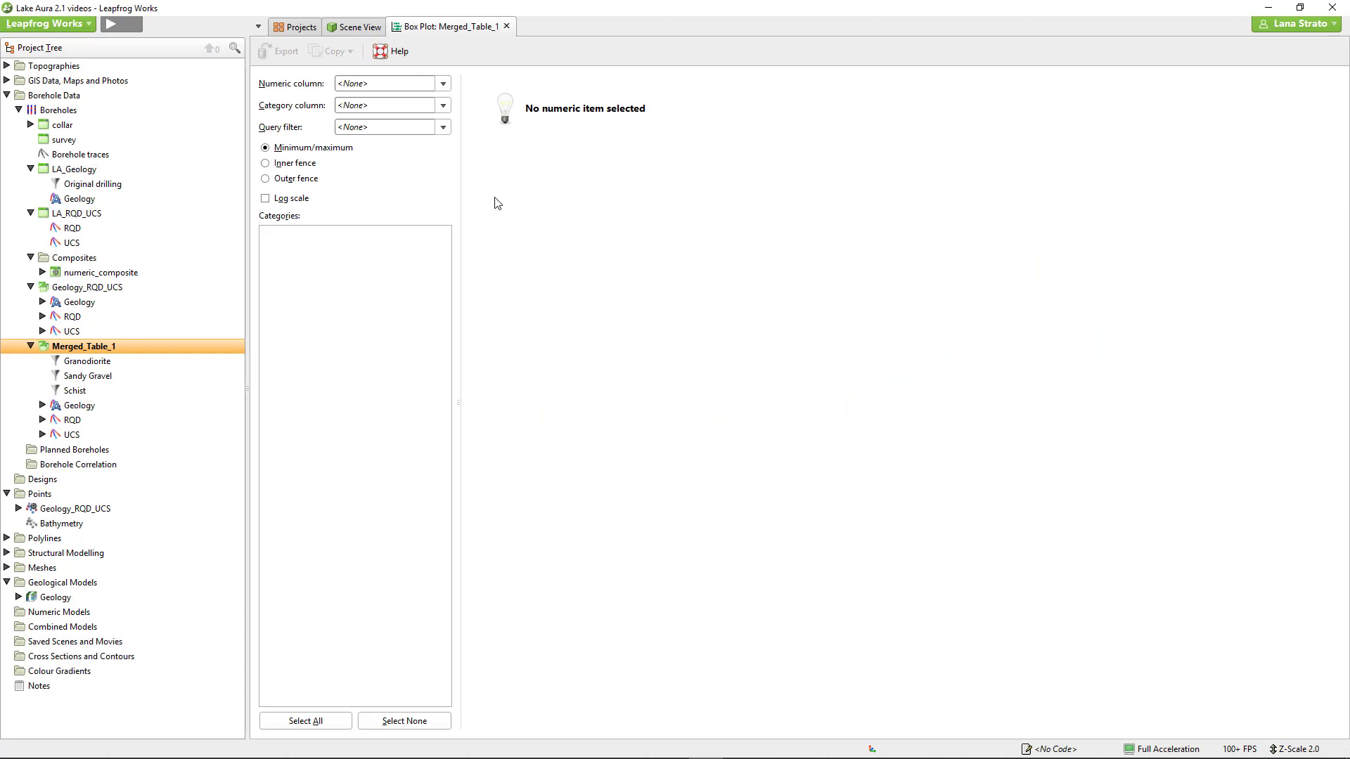
Plot RQD as the numeric column, split by Geology categories
click(443, 84)
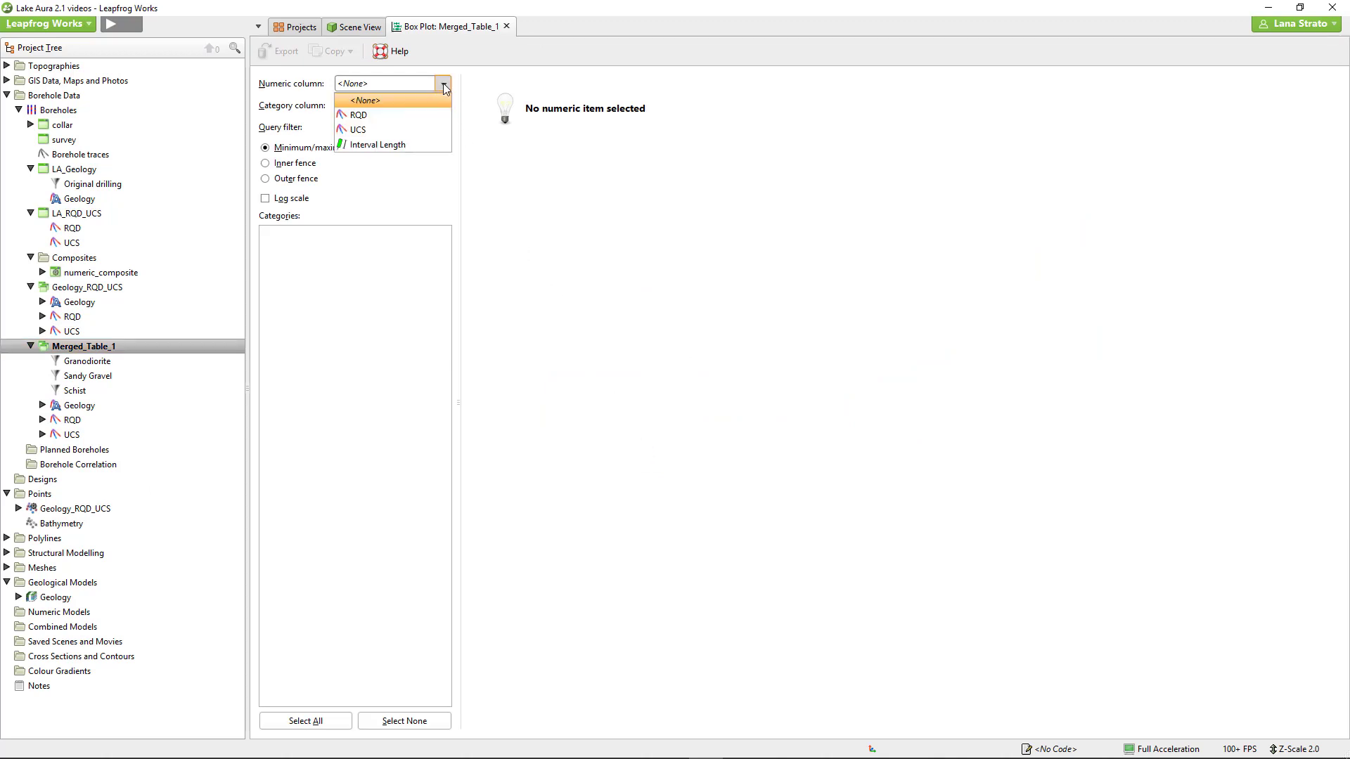
click(440, 114)
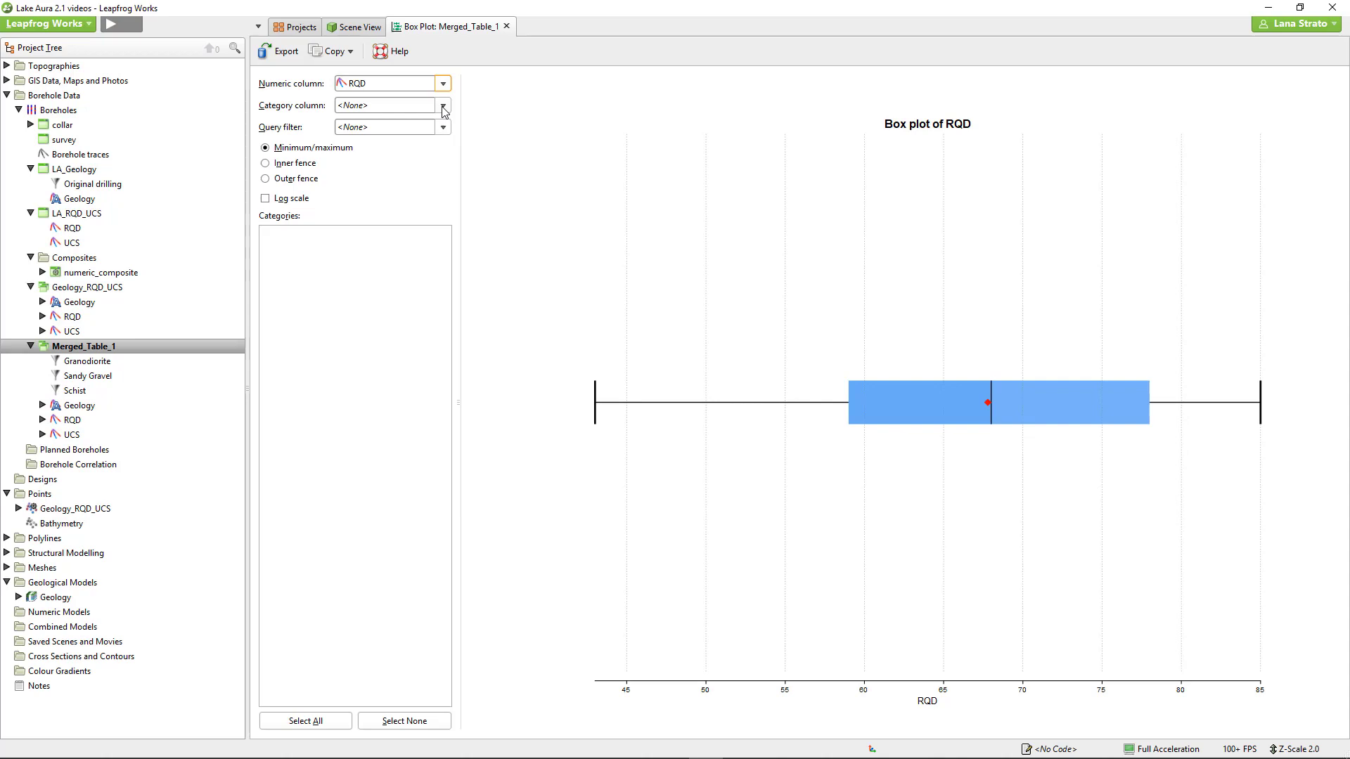
click(443, 107)
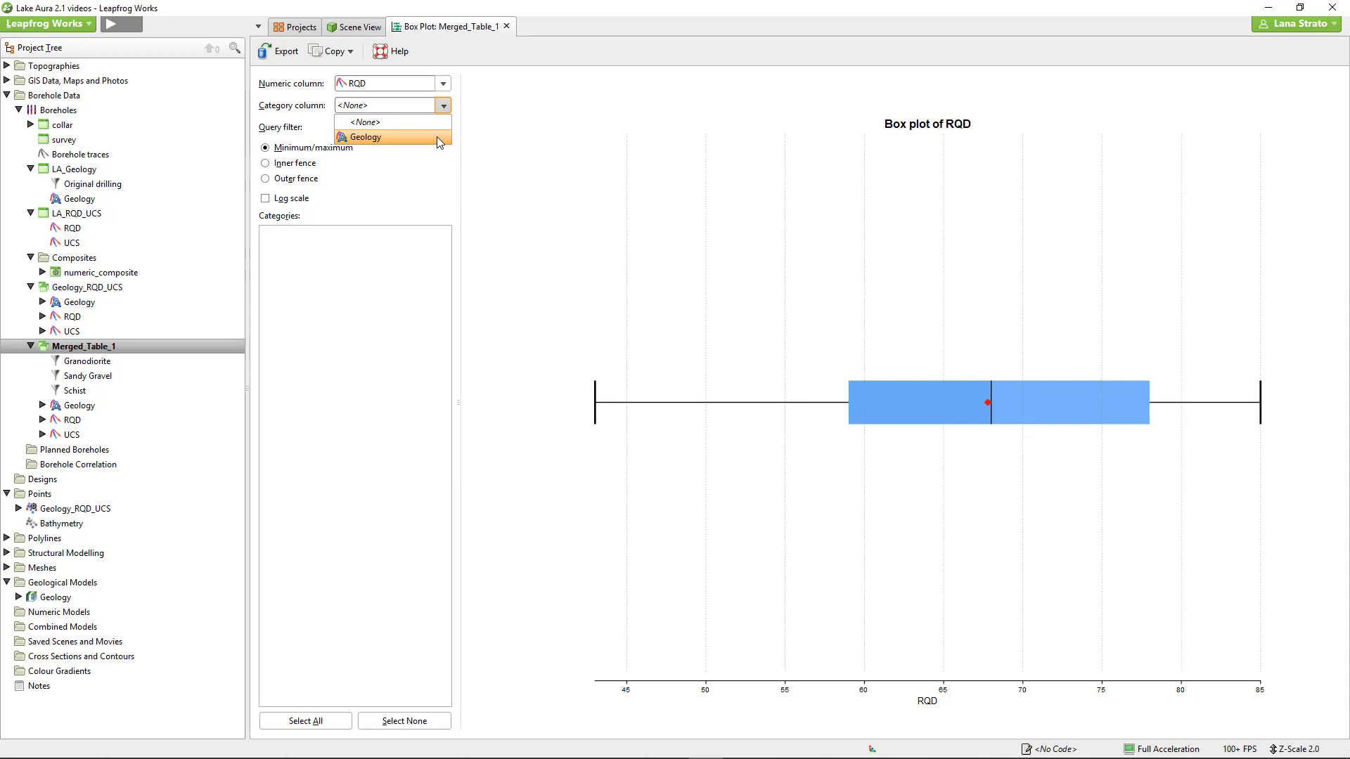
click(437, 136)
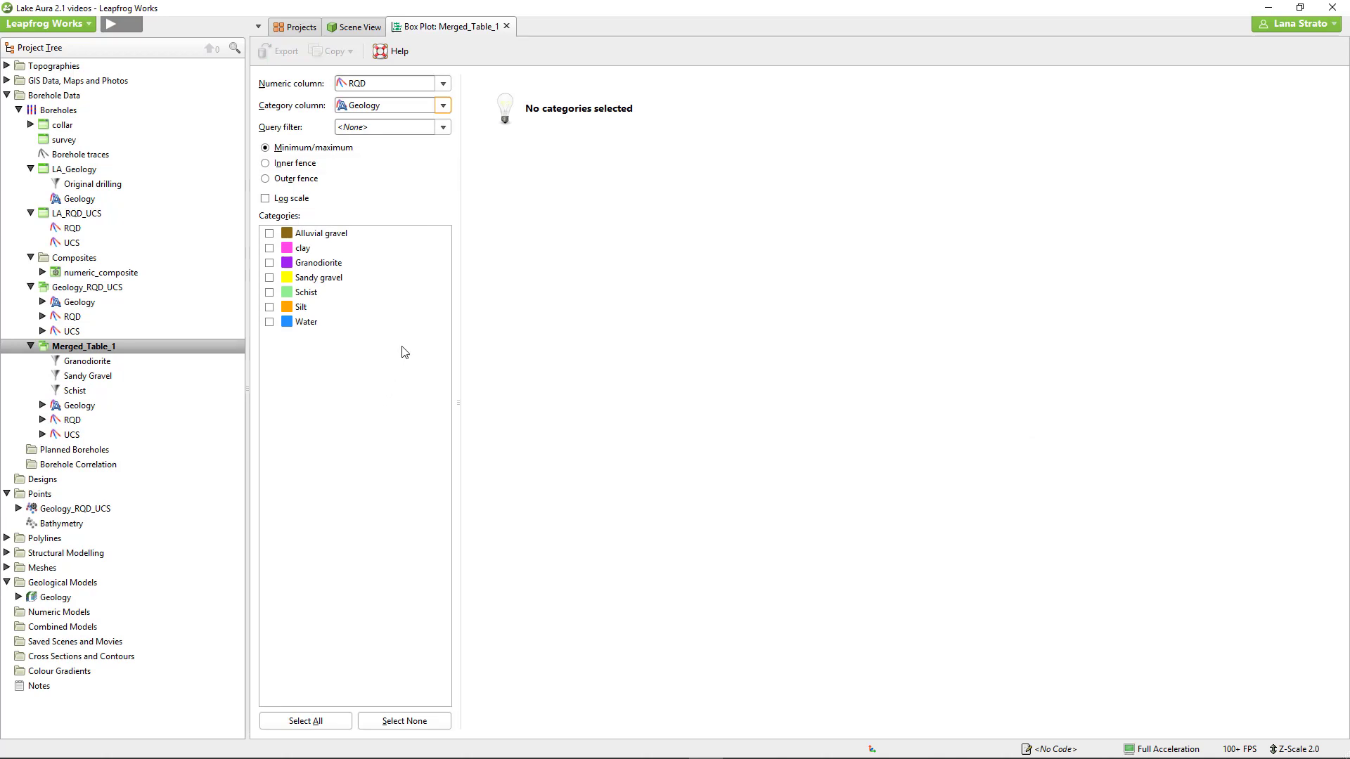
Include every Geology category and try inner then outer fence whiskers
click(326, 720)
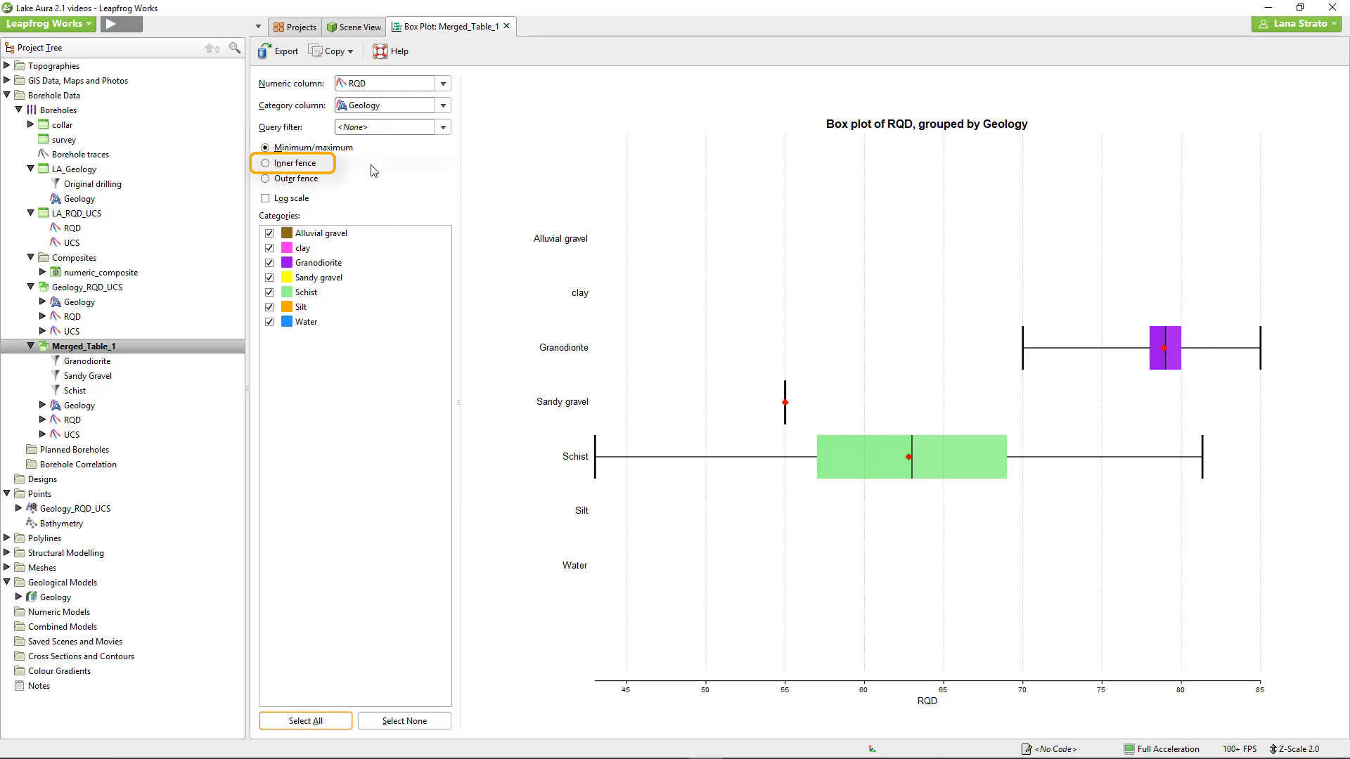
click(310, 165)
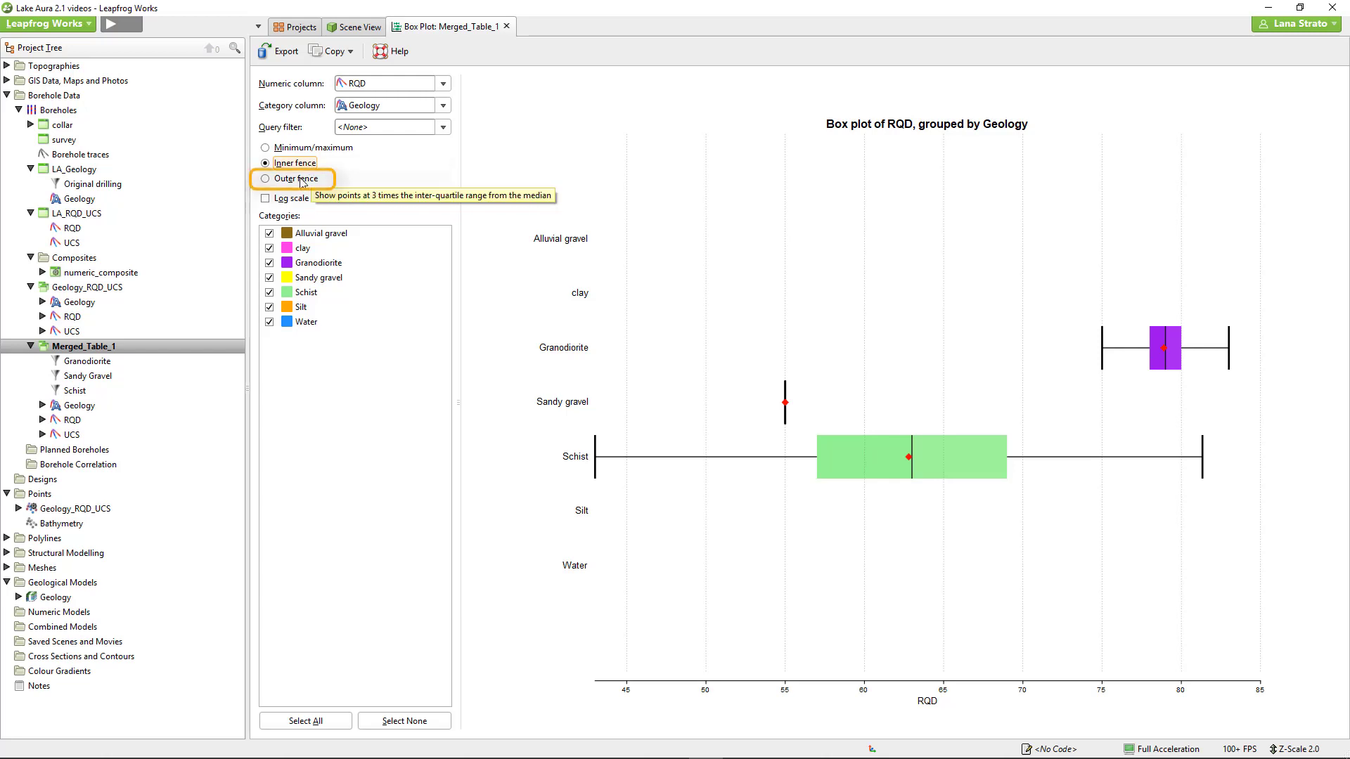
click(303, 181)
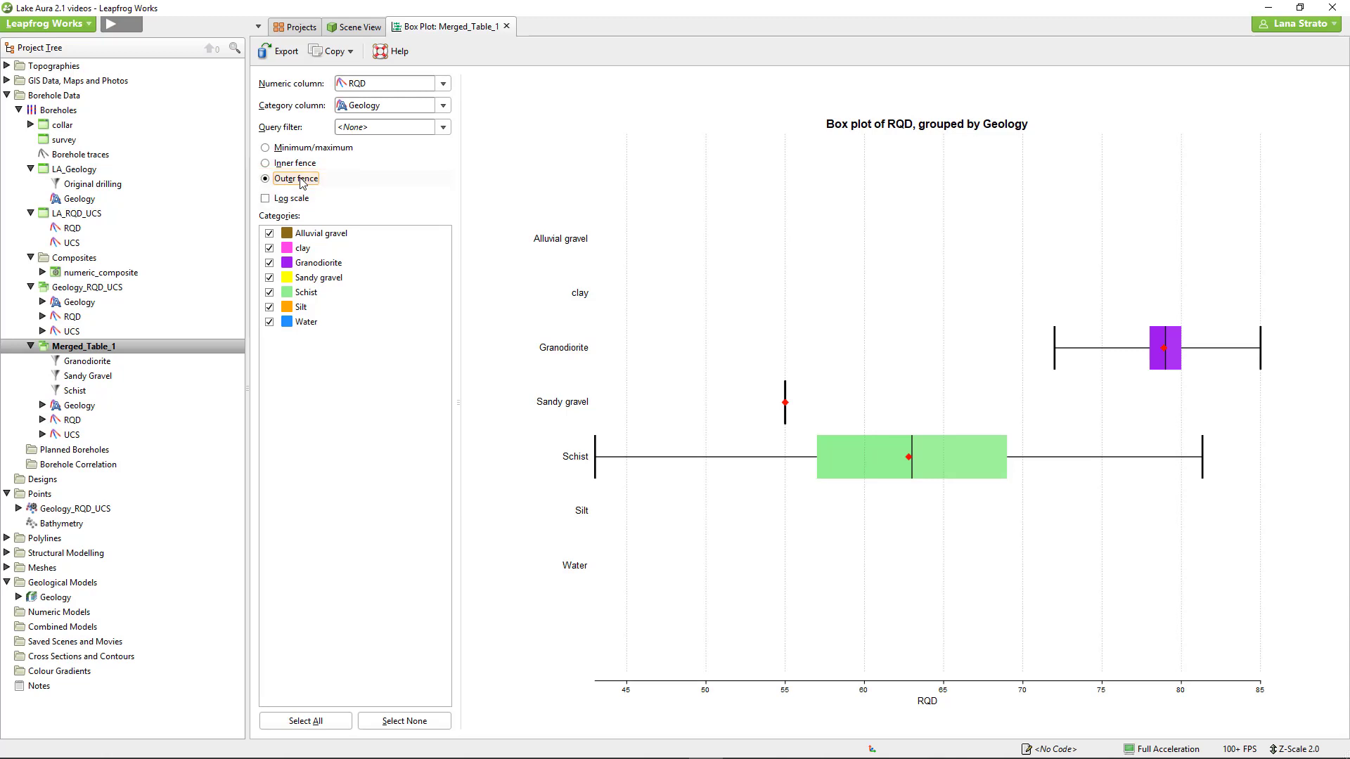
Filter the box plot to collar Phase 2 and return whiskers to minimum/maximum
click(442, 127)
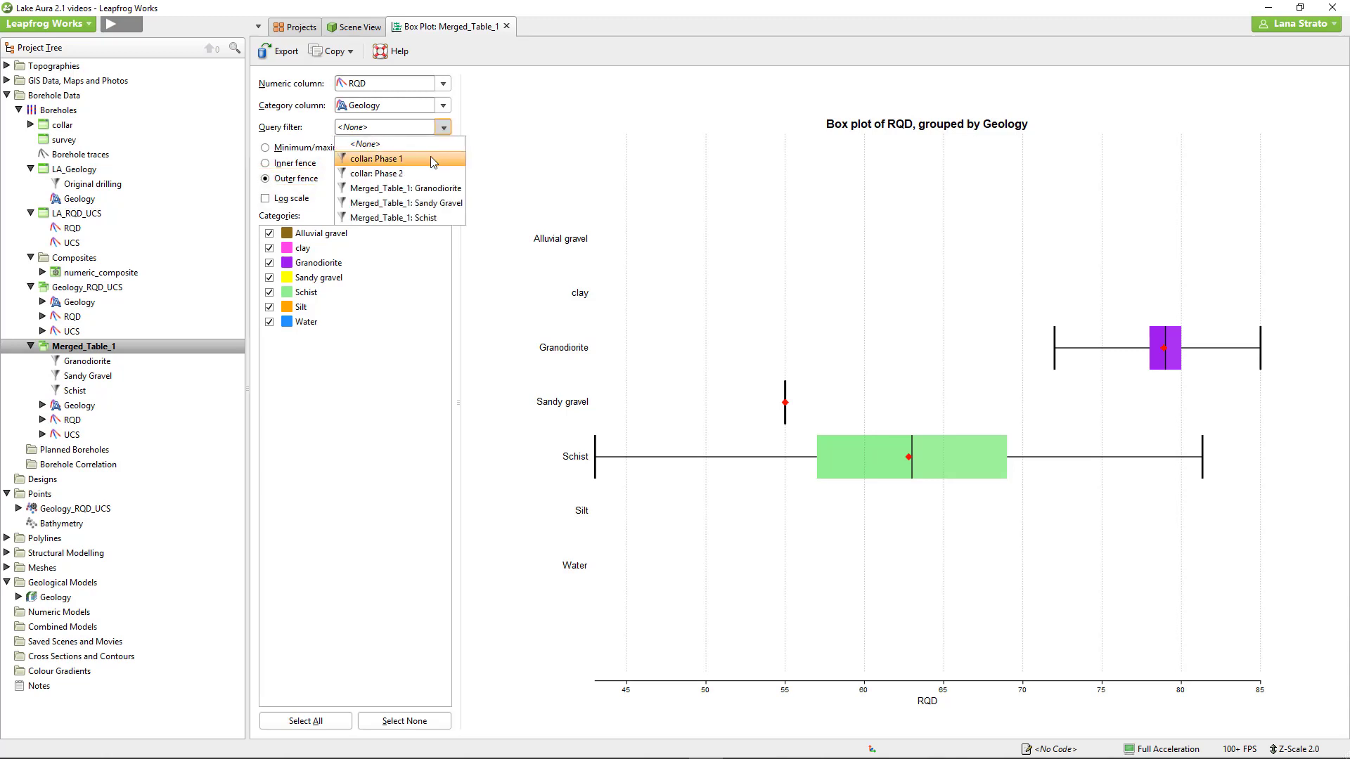
click(428, 173)
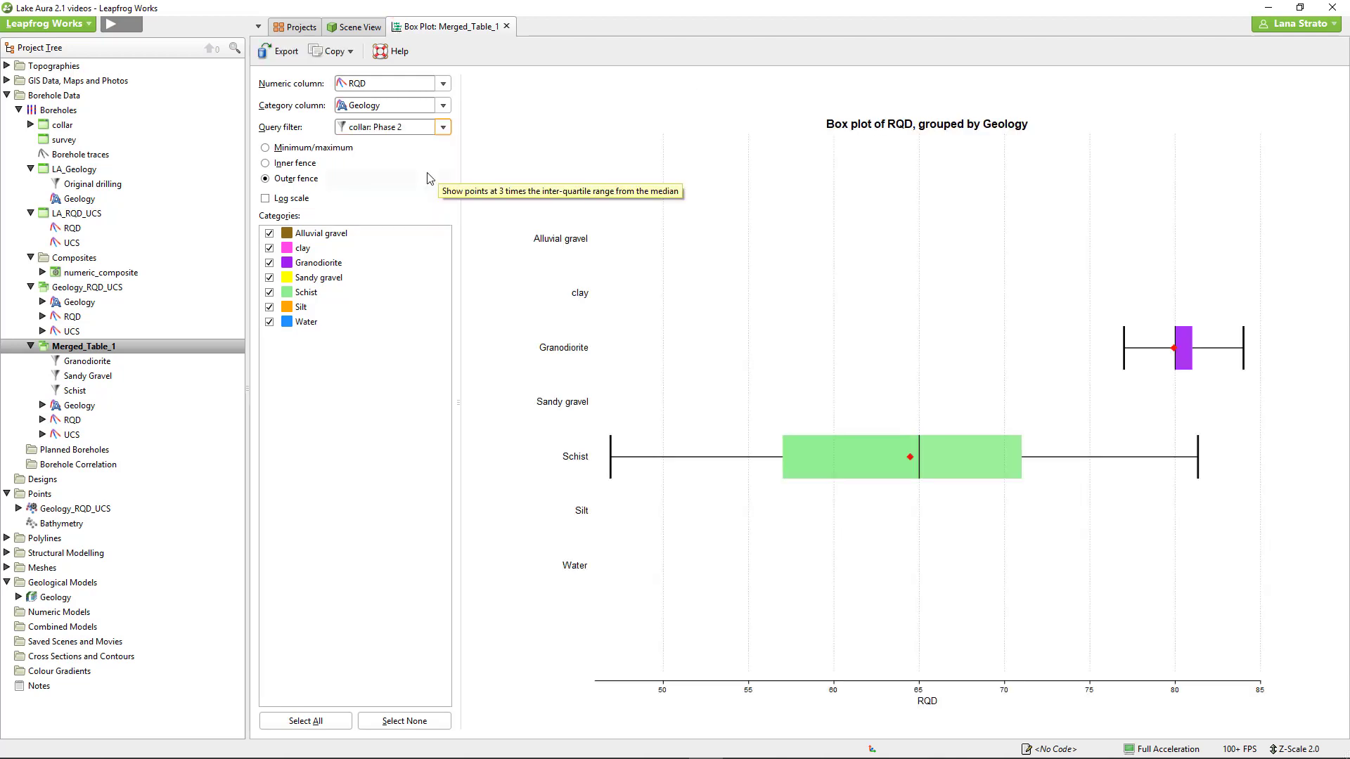
key(alt+m)
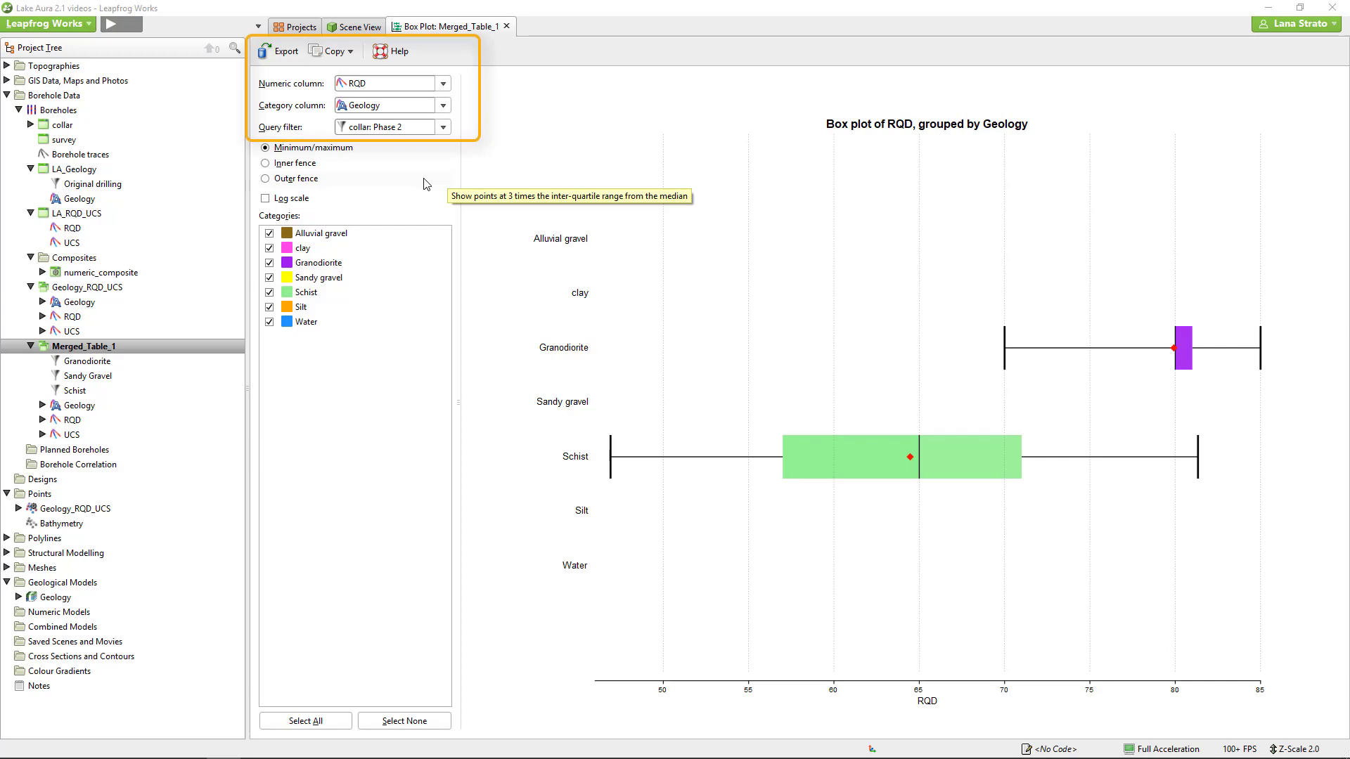
click(350, 53)
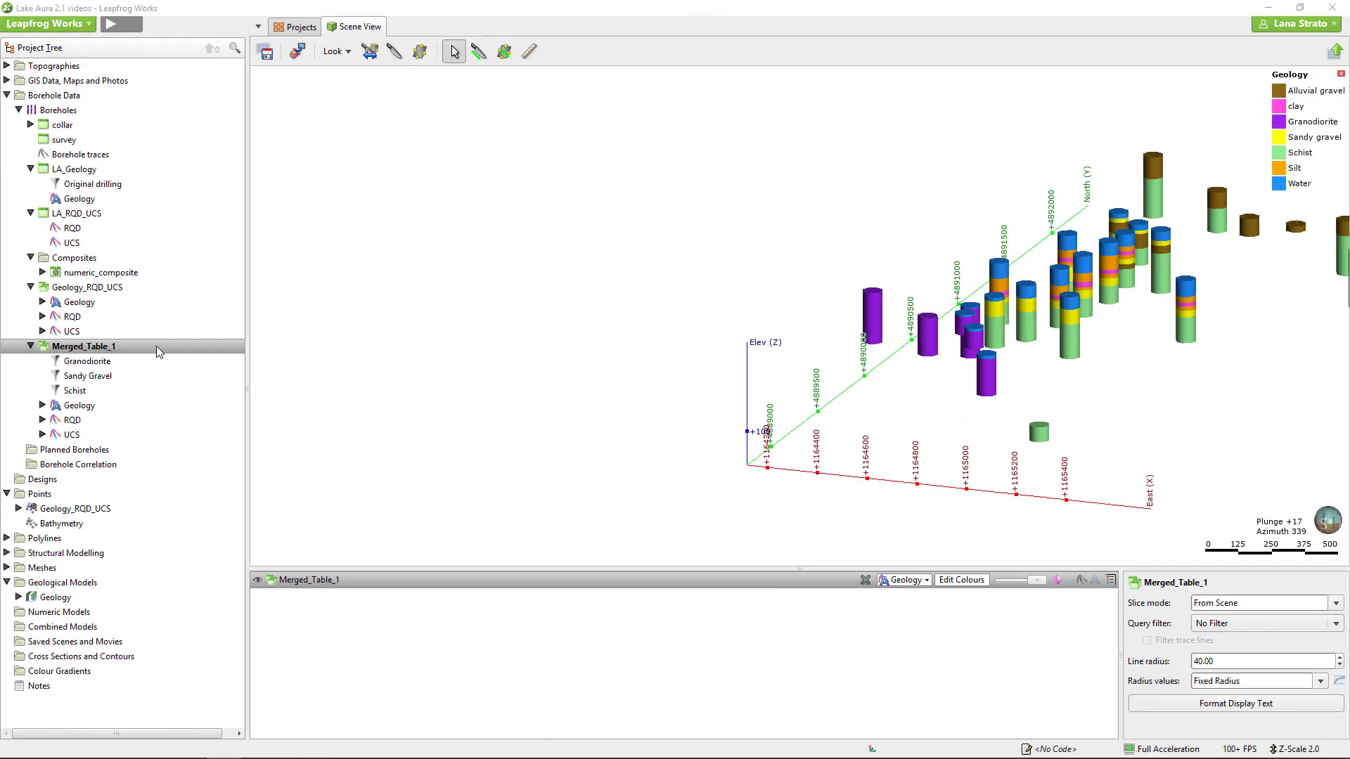
Create a new table of statistics for Merged_Table_1
right_click(181, 346)
click(228, 399)
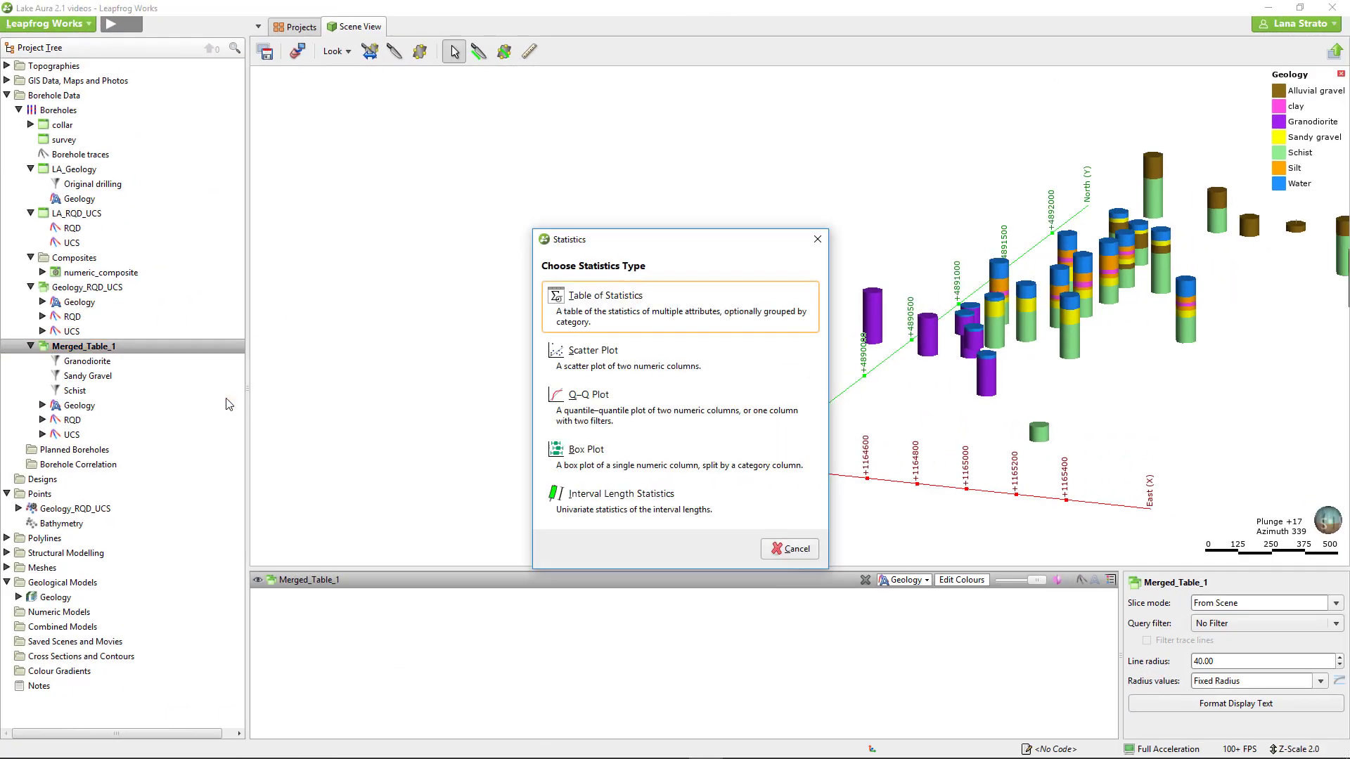
click(748, 296)
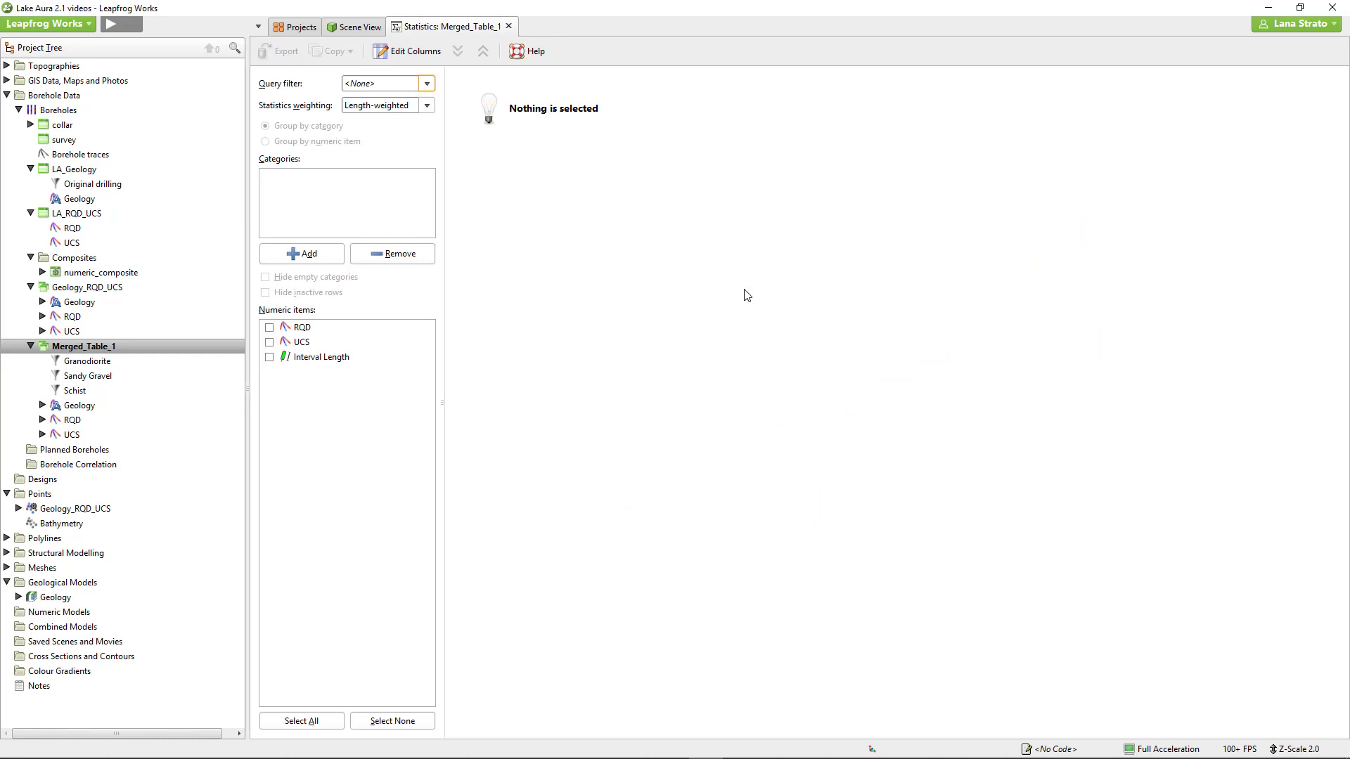
Include RQD and UCS and group the statistics by Geology at Level 1
click(270, 327)
click(269, 342)
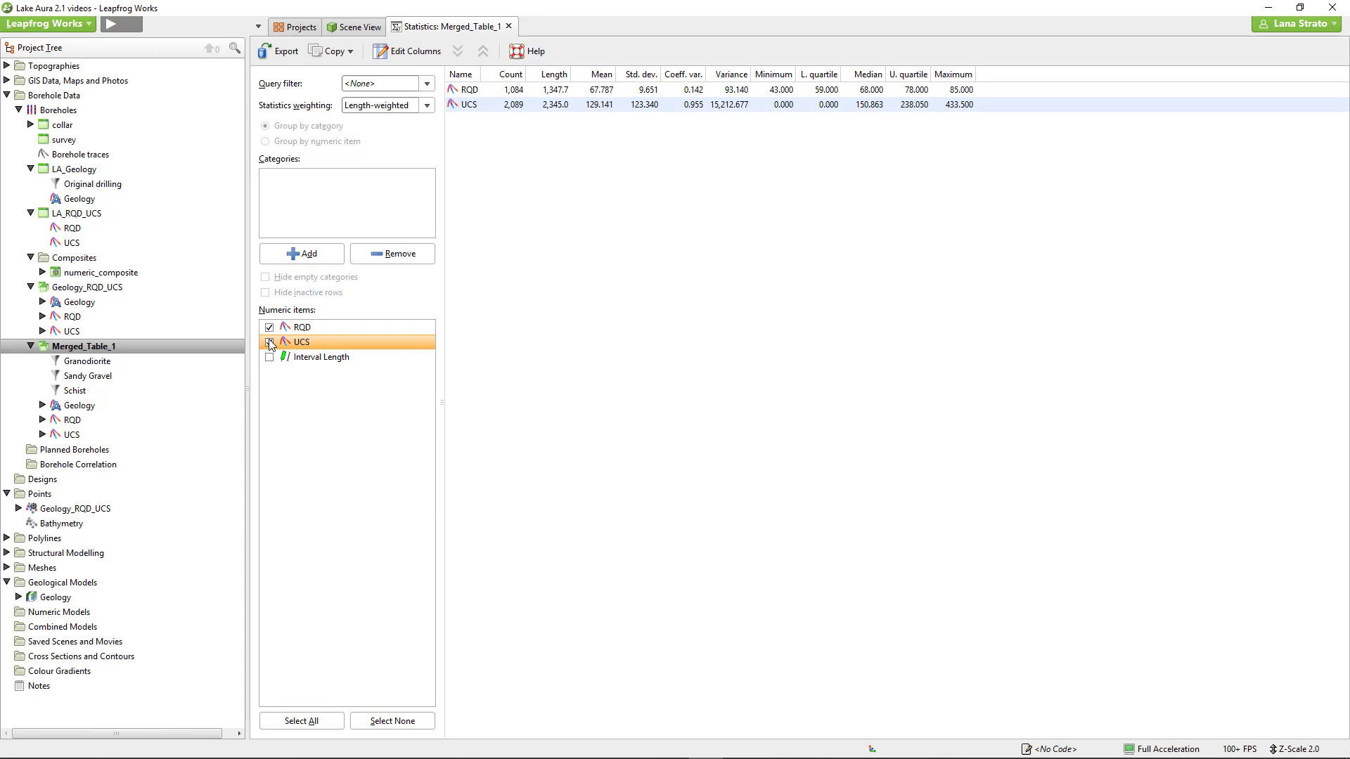
click(324, 259)
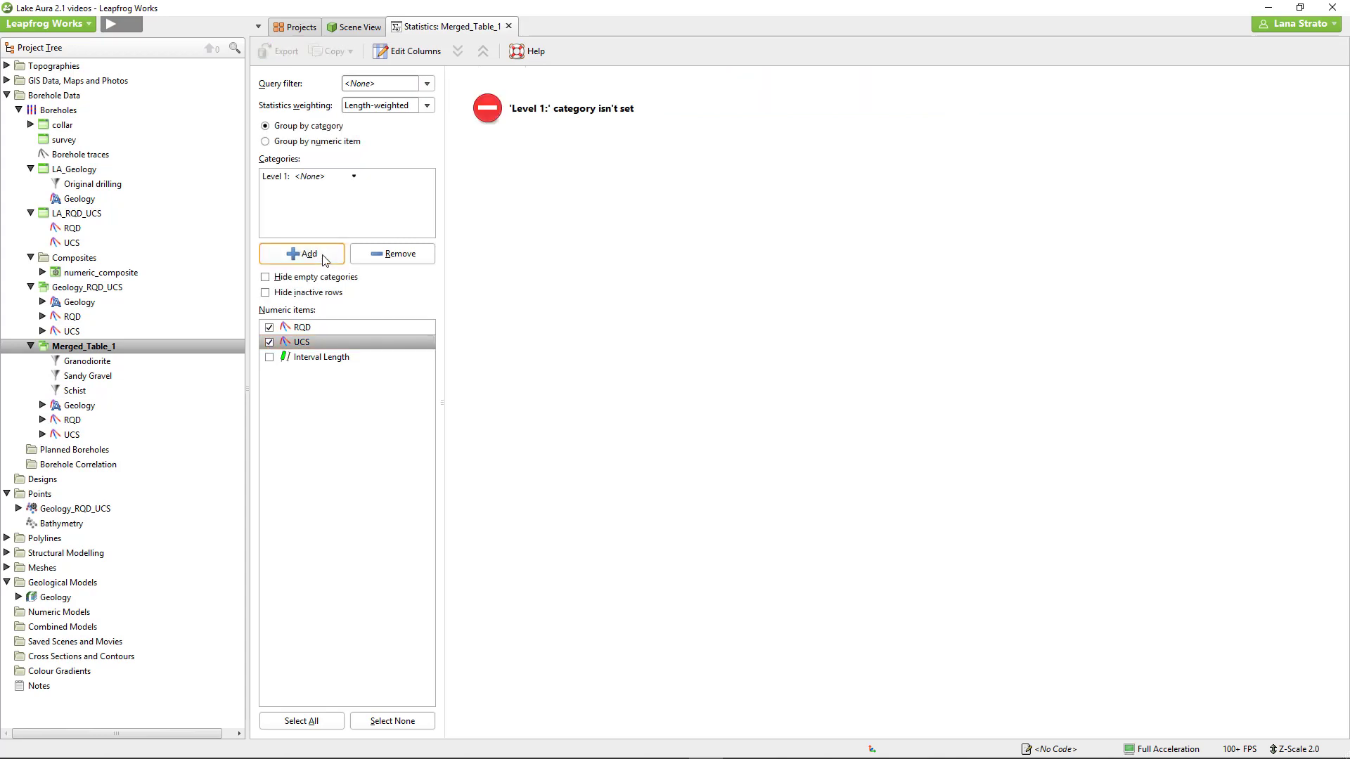
click(354, 176)
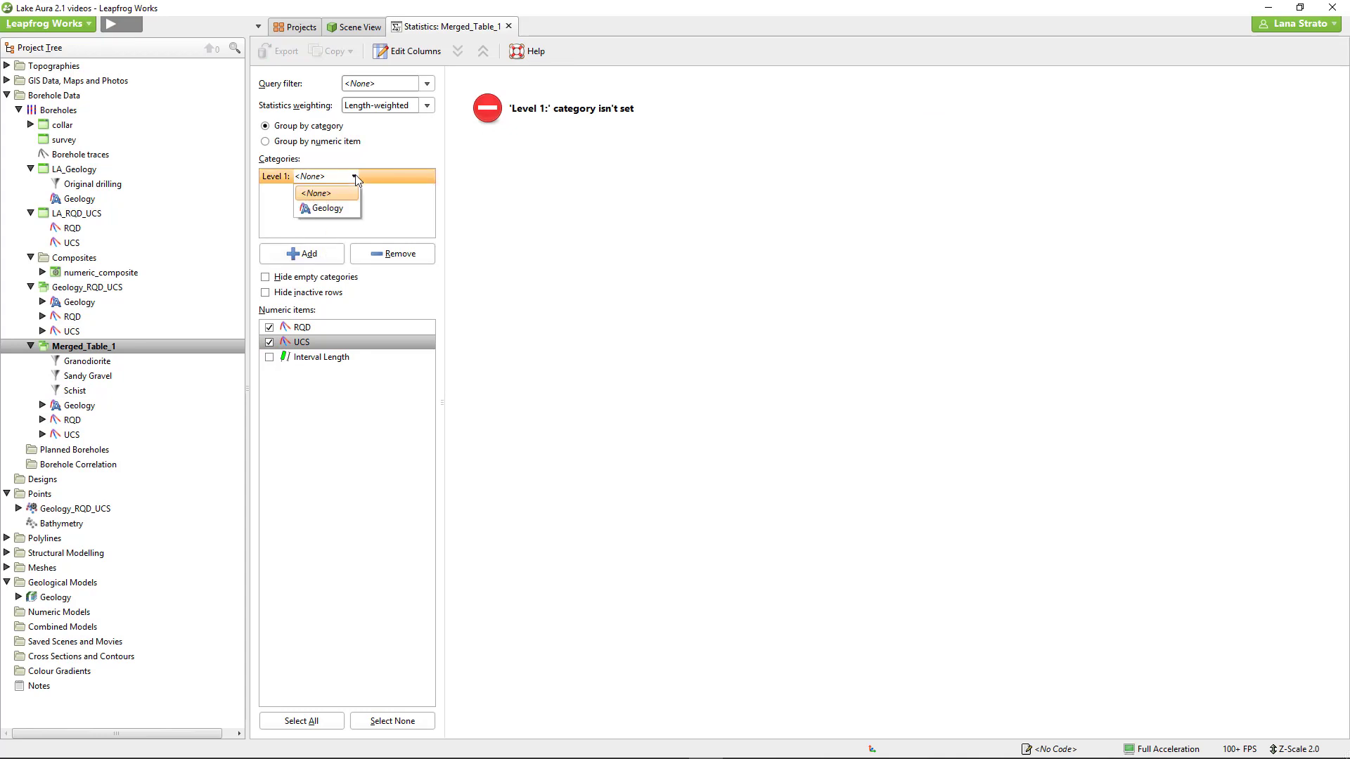
click(339, 208)
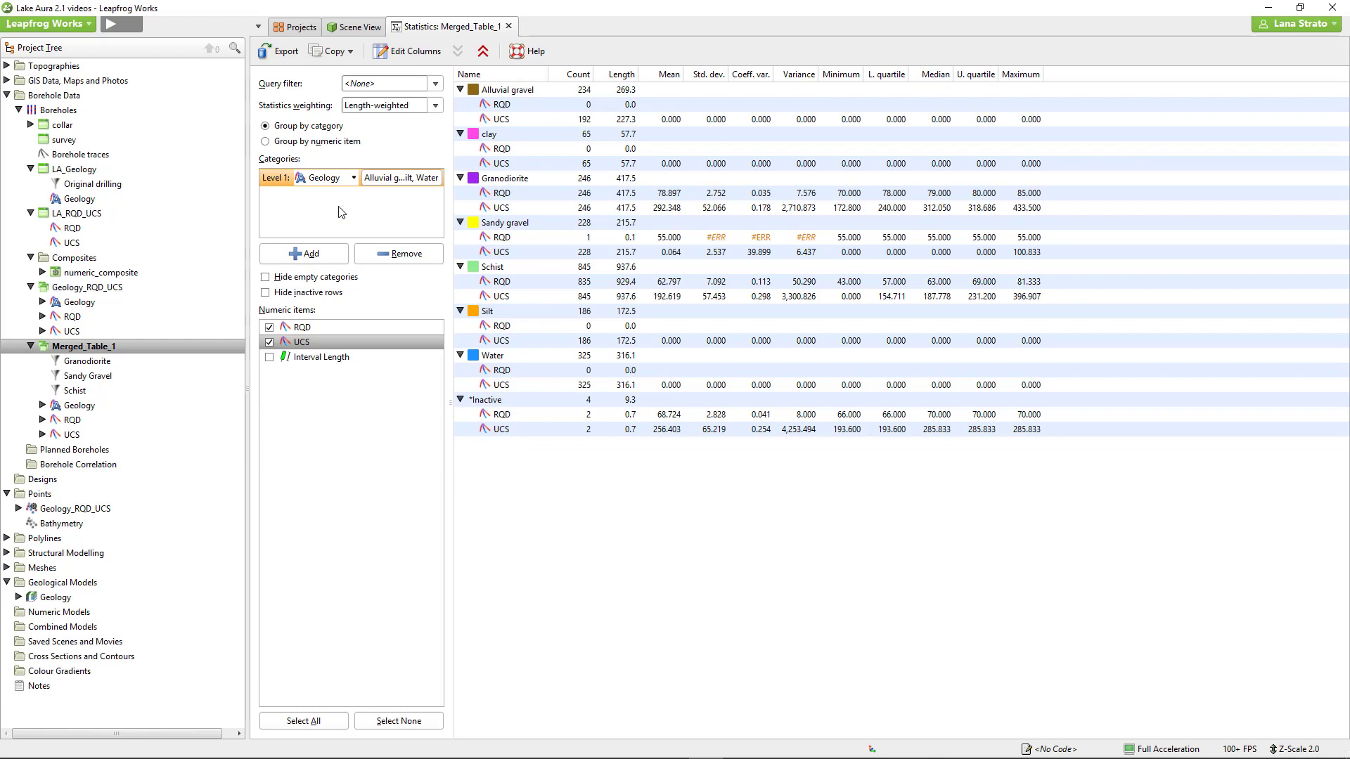
Group by numeric item, keeping length-weighted statistics, no query filter and default columns
click(326, 144)
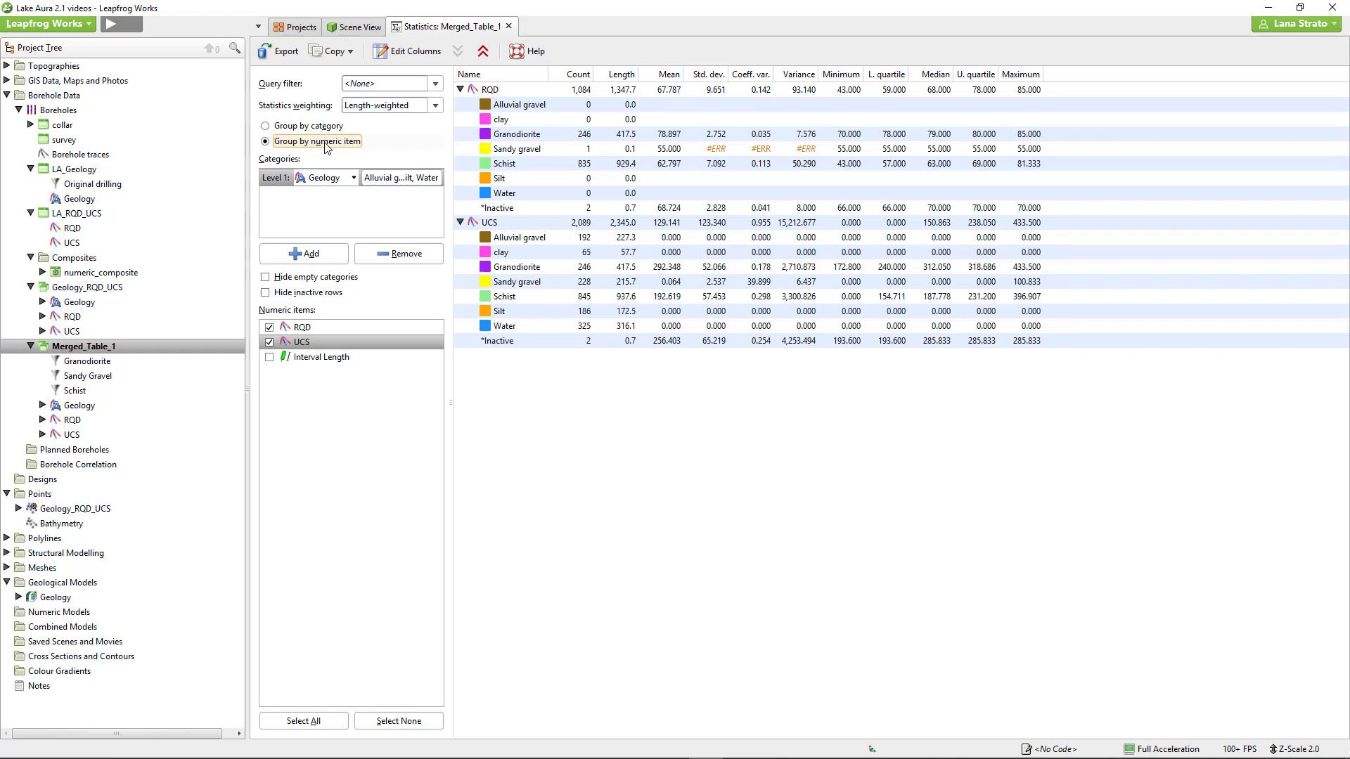
click(436, 106)
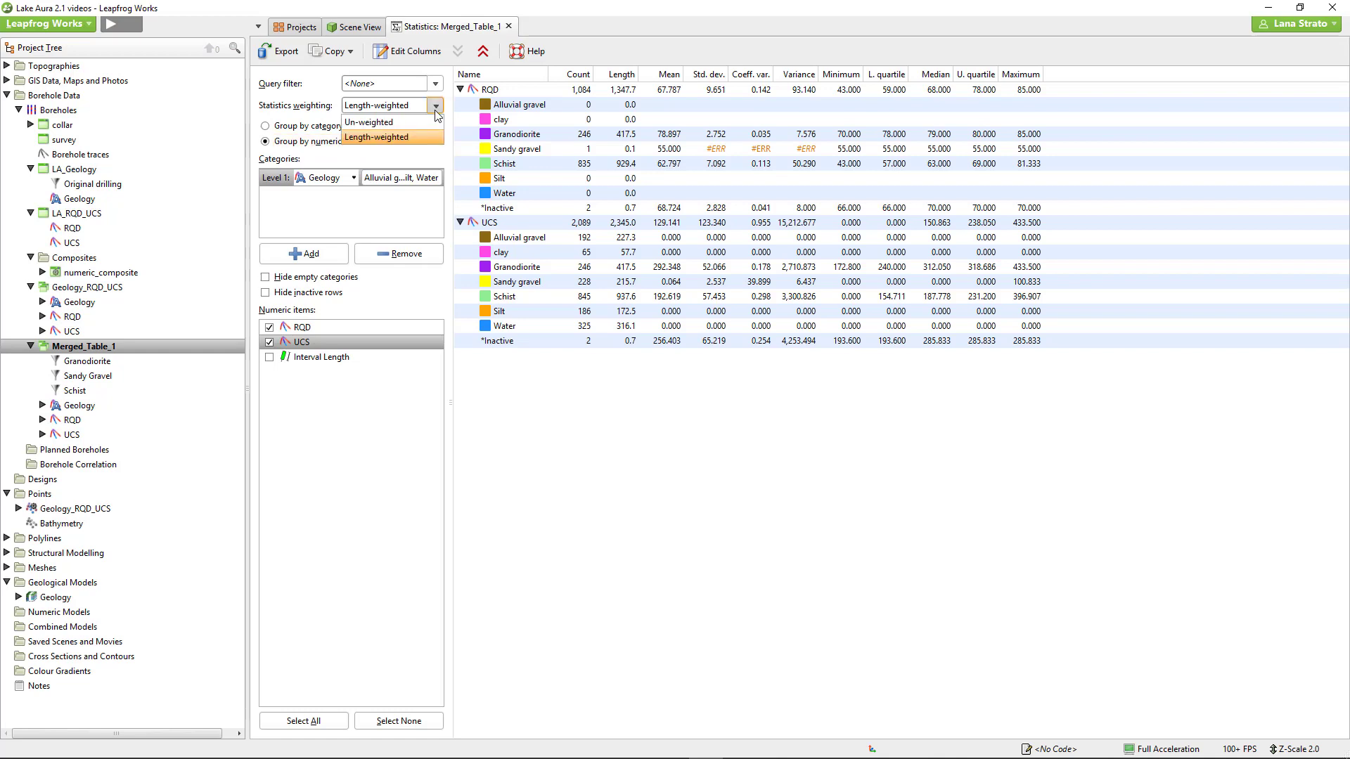
click(436, 111)
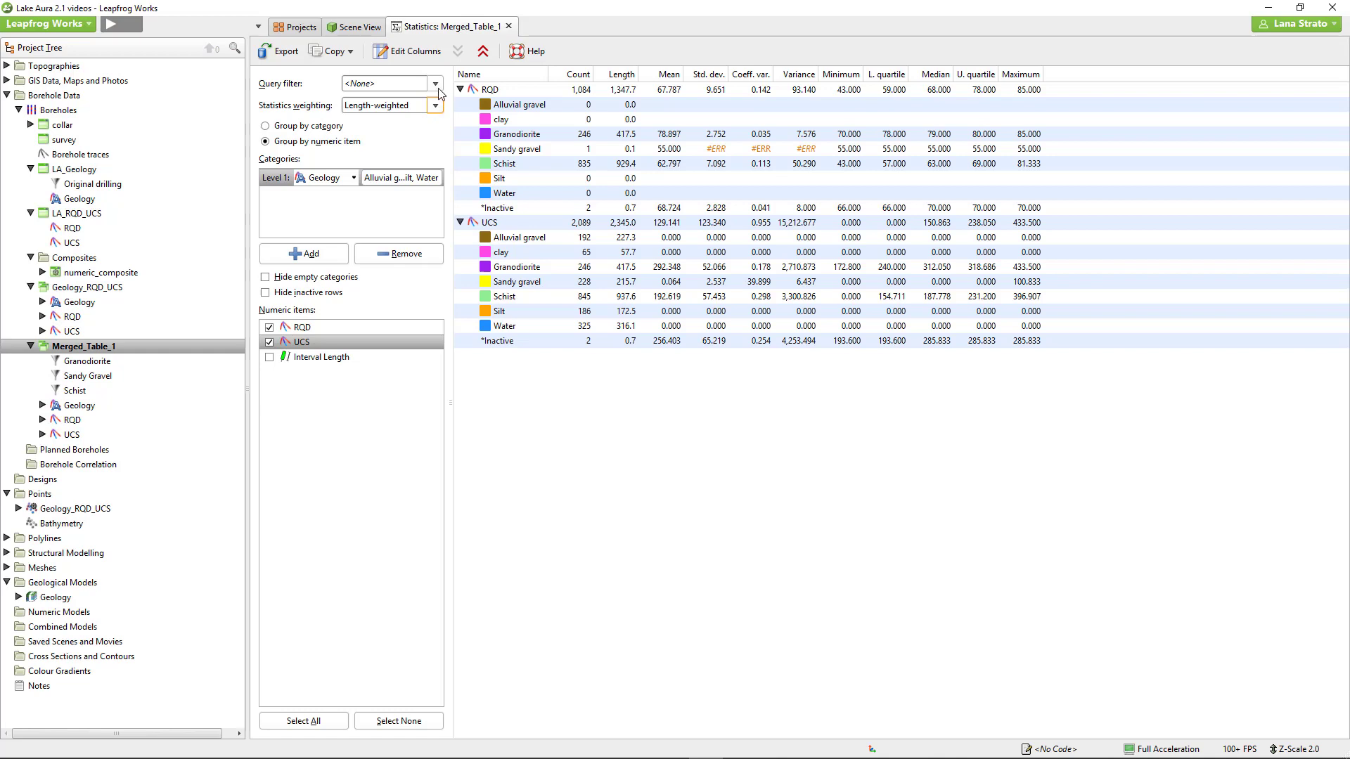
click(435, 85)
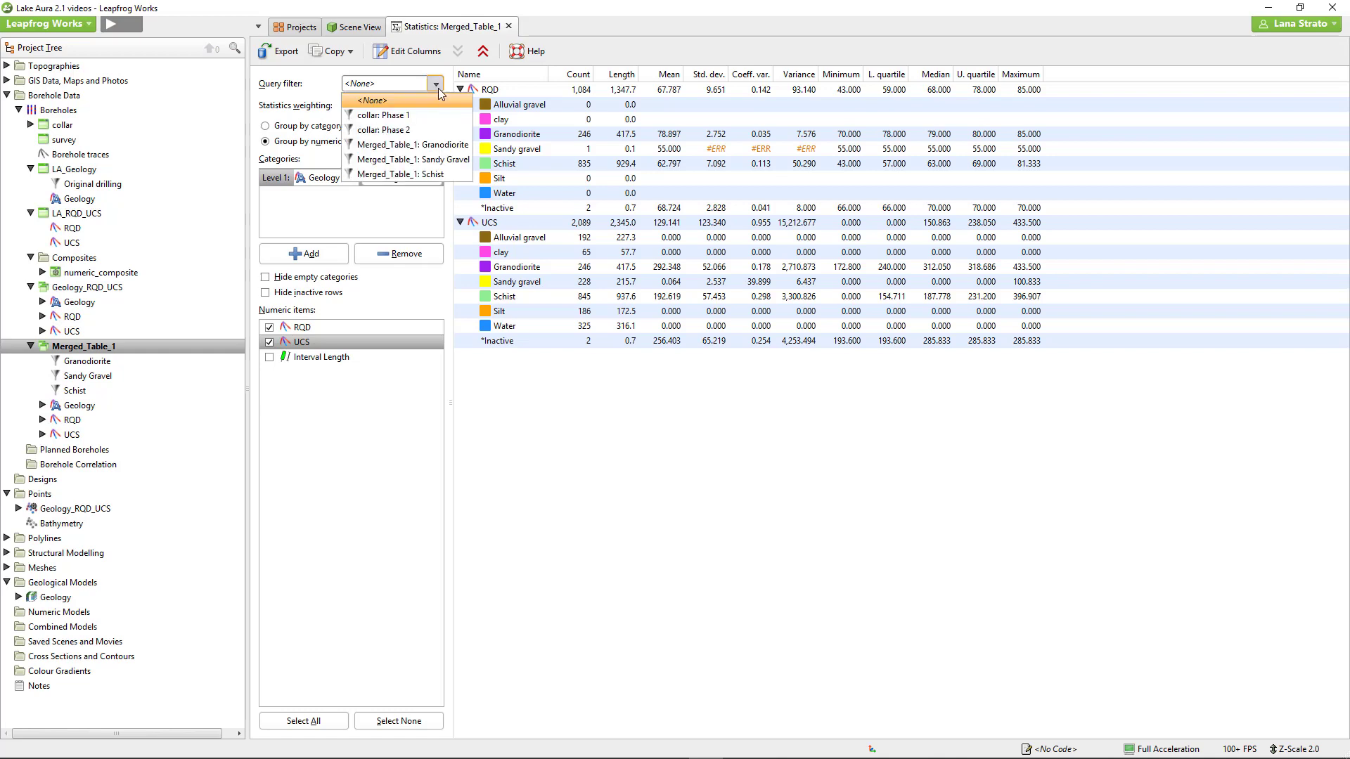
click(439, 93)
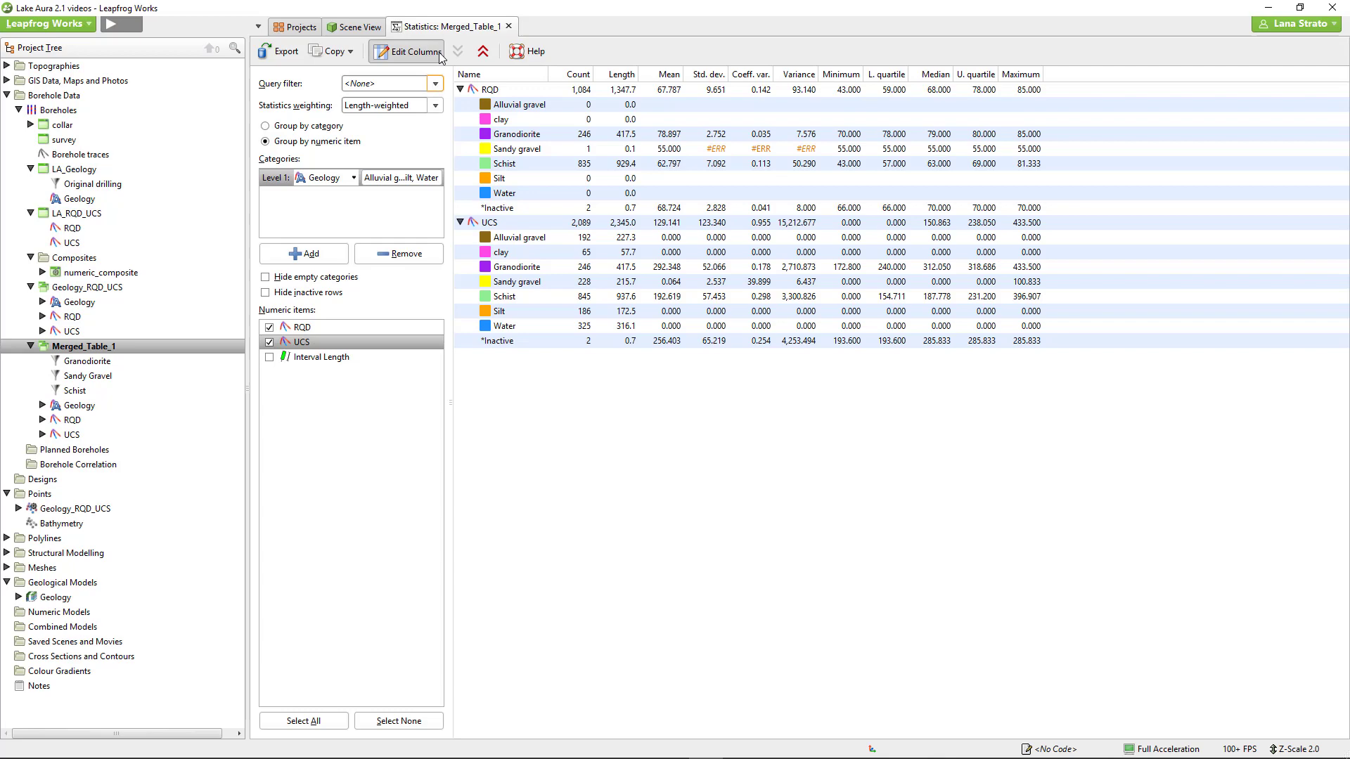
click(440, 55)
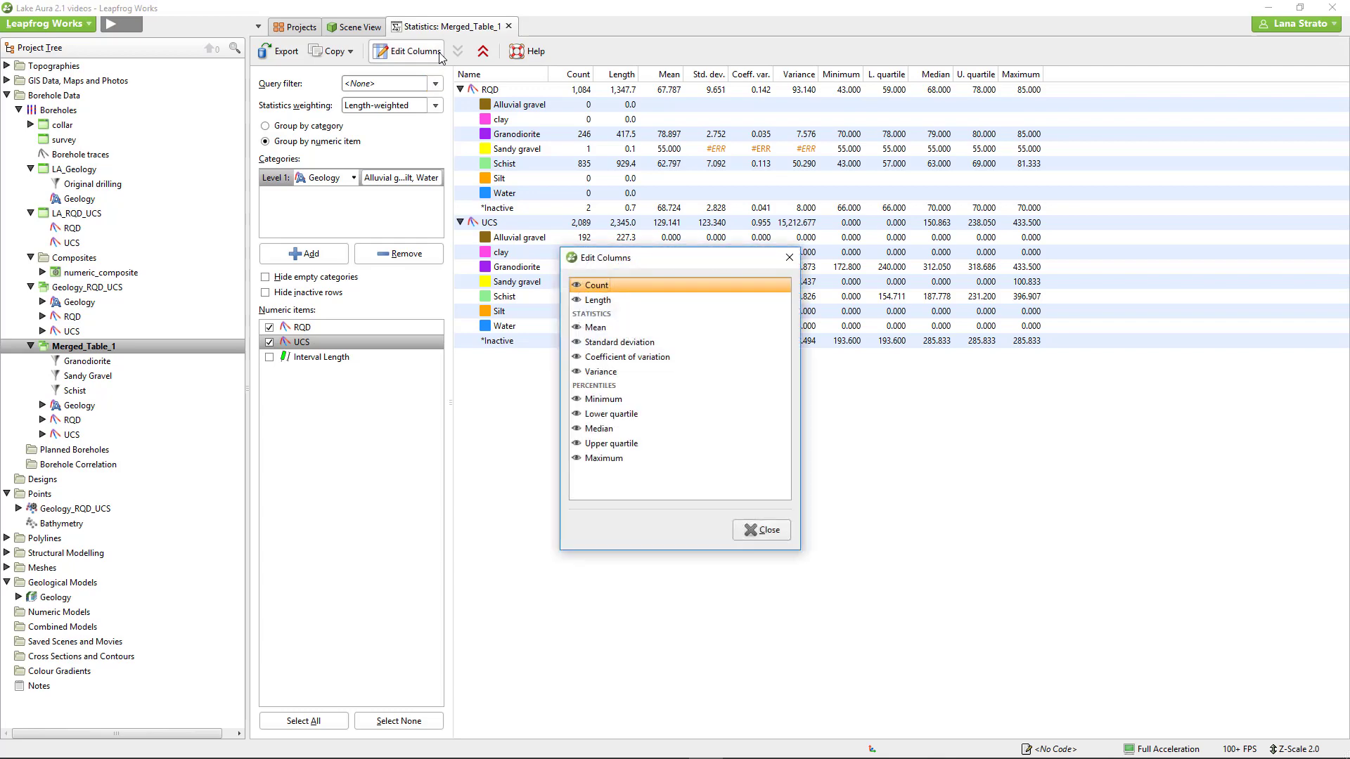
click(746, 531)
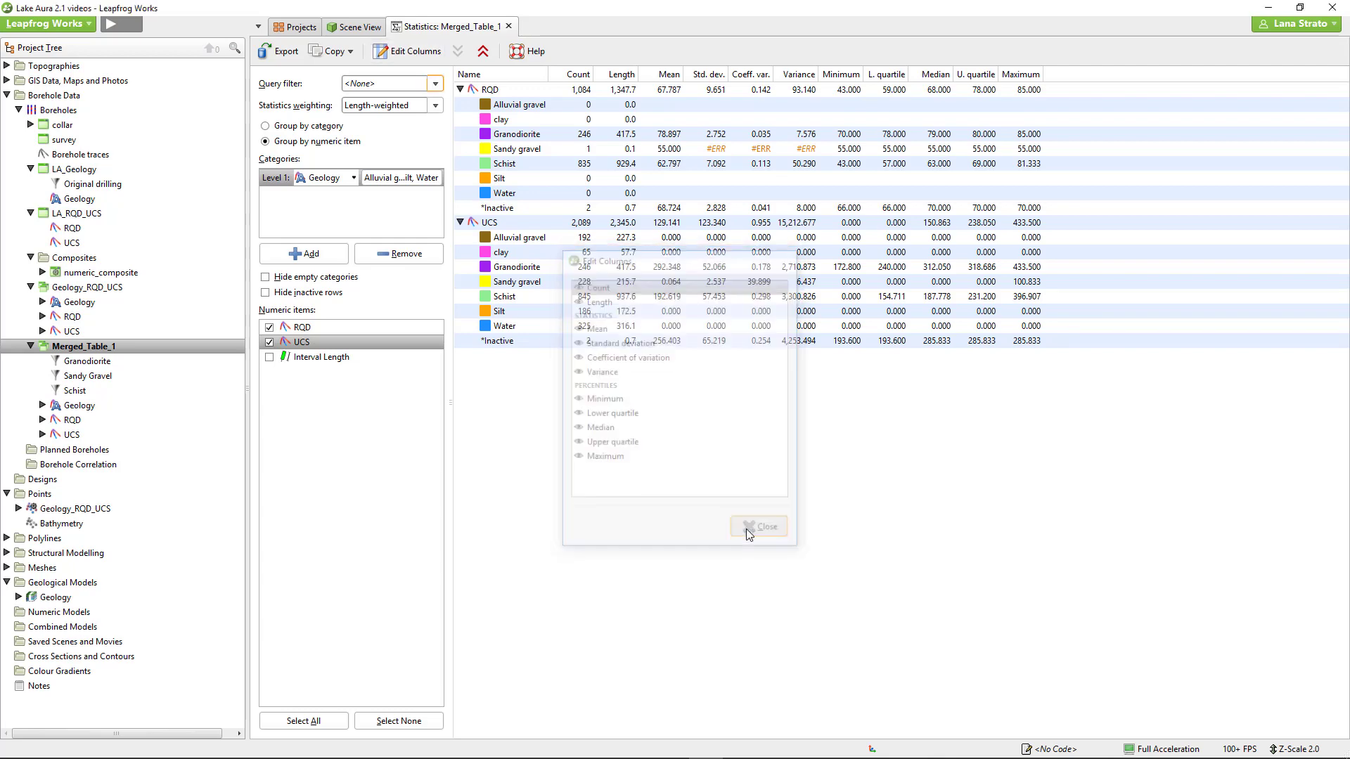
Hide empty categories and inactive rows in the statistics table
click(343, 277)
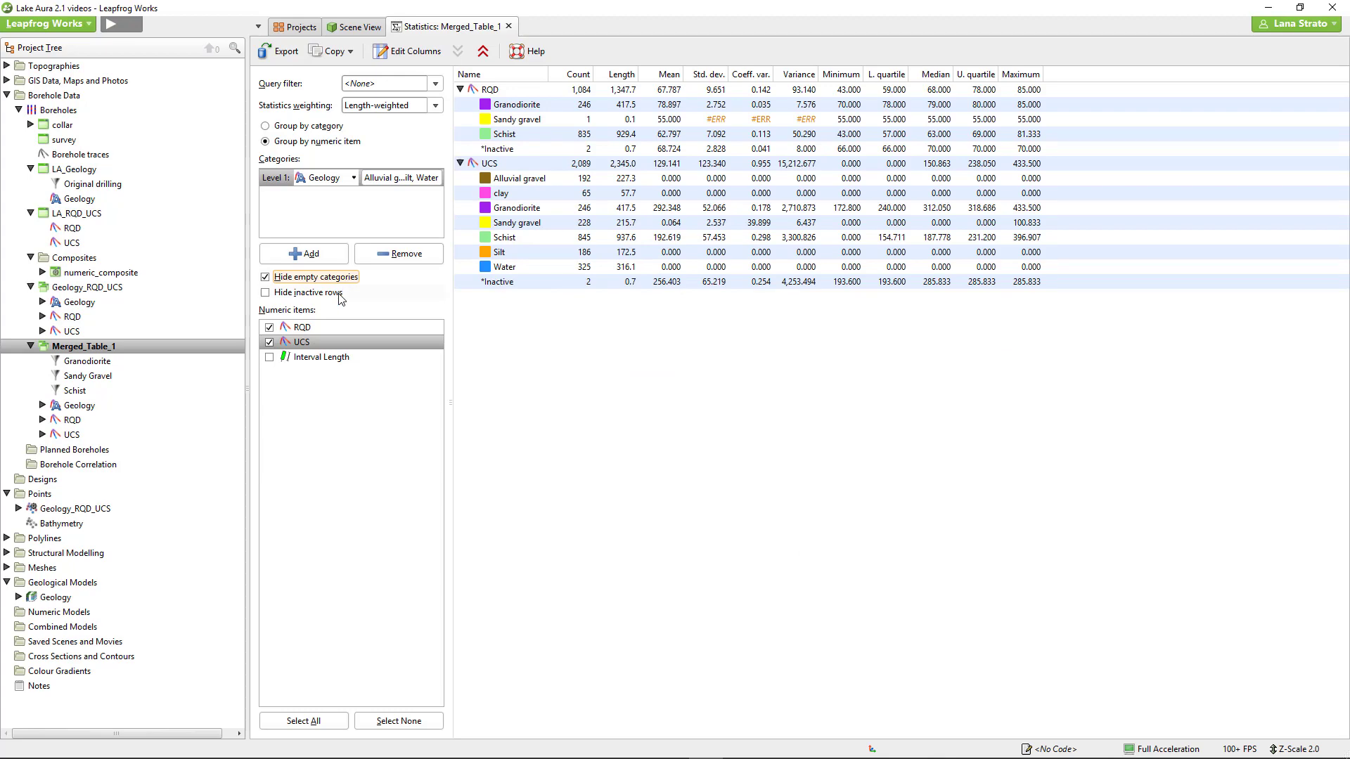
click(340, 293)
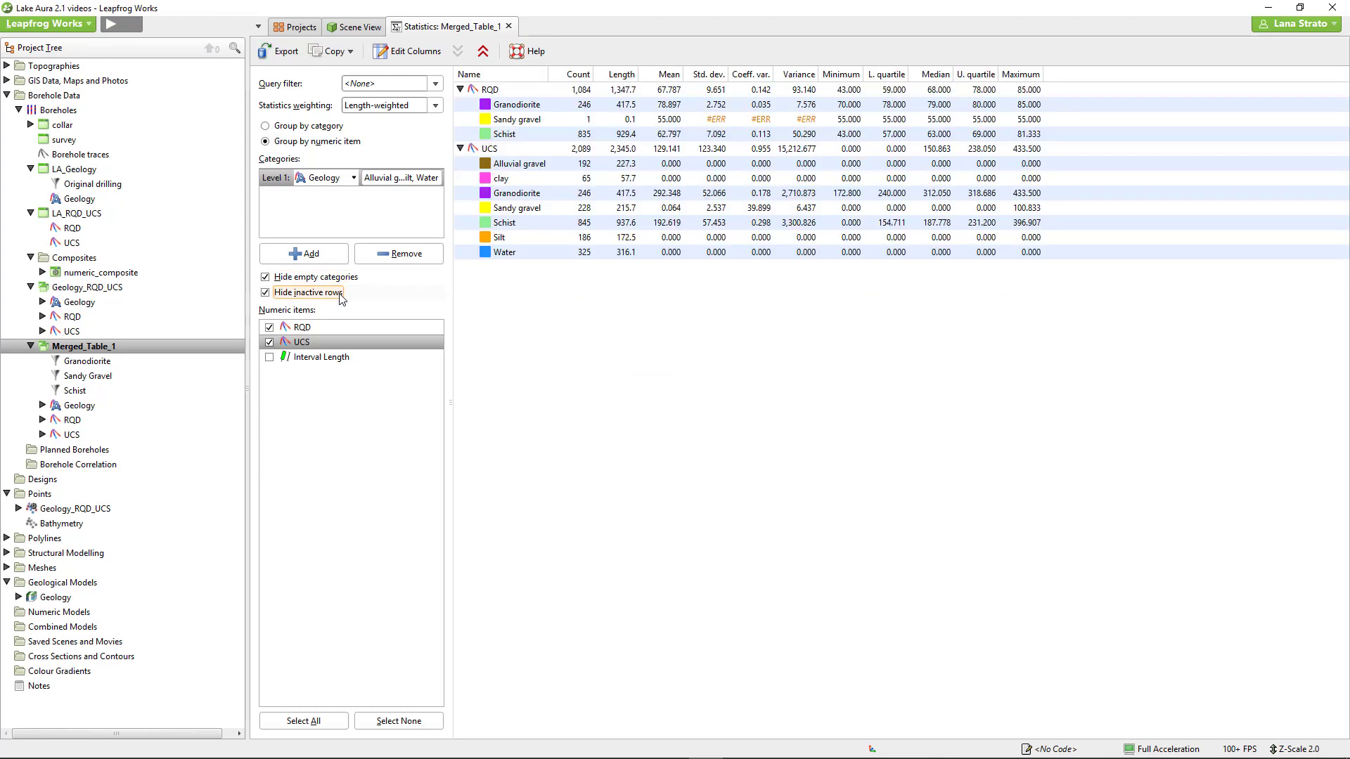
click(349, 56)
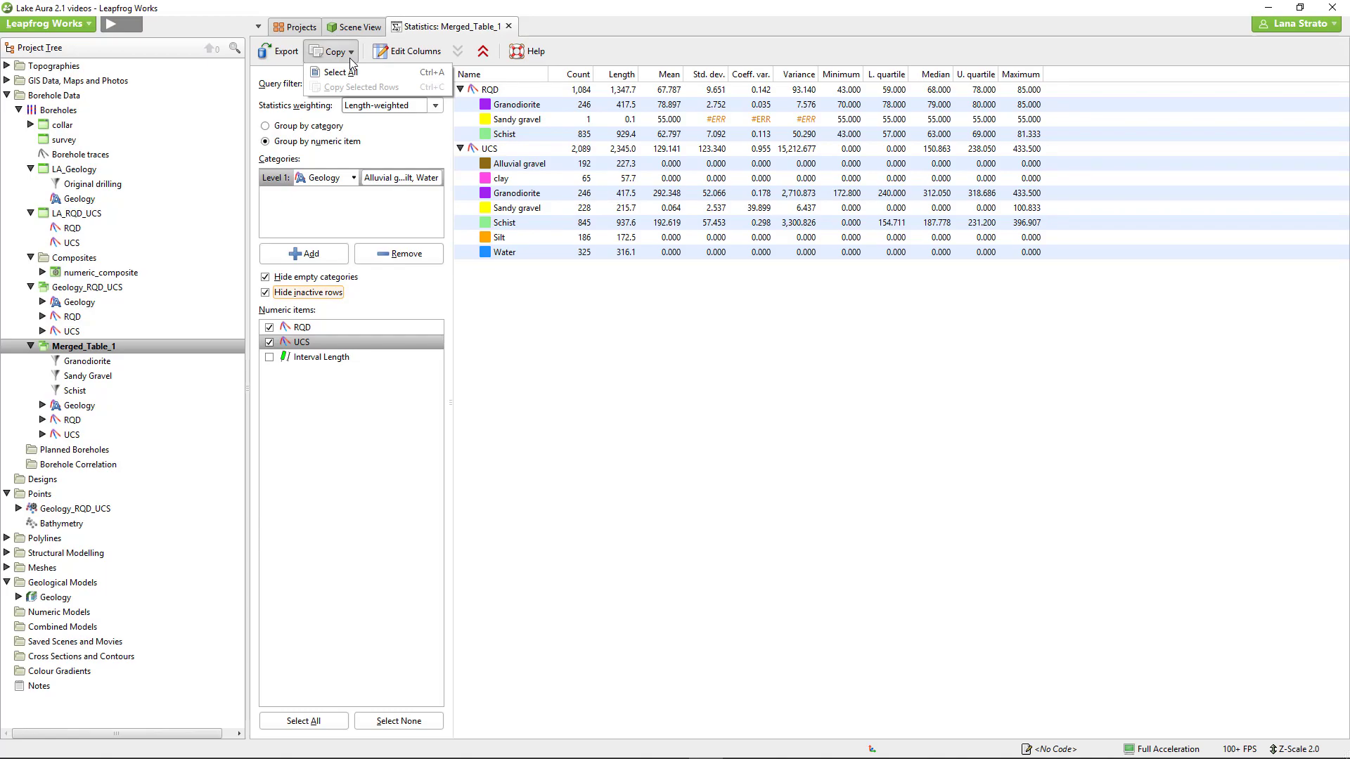